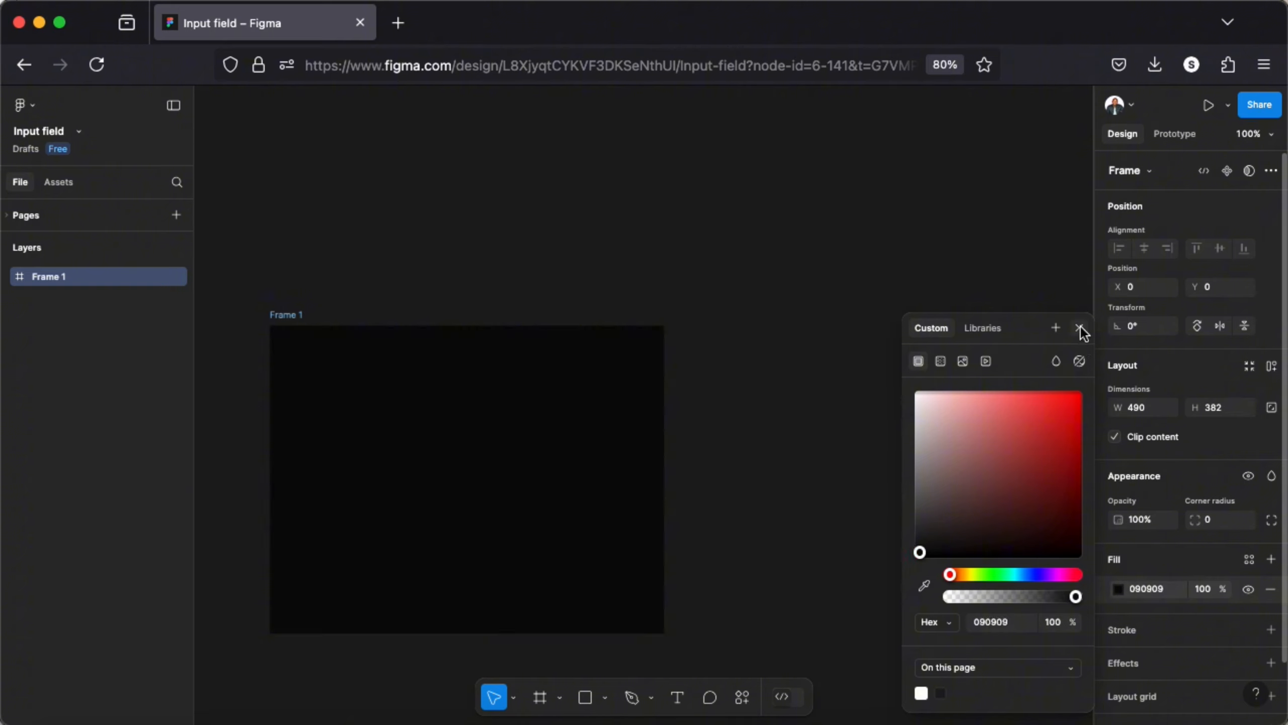
Add a text layer containing a vertical bar "|" near the upper-left corner of Frame 1, at about X 36, Y 47.
click(1080, 327)
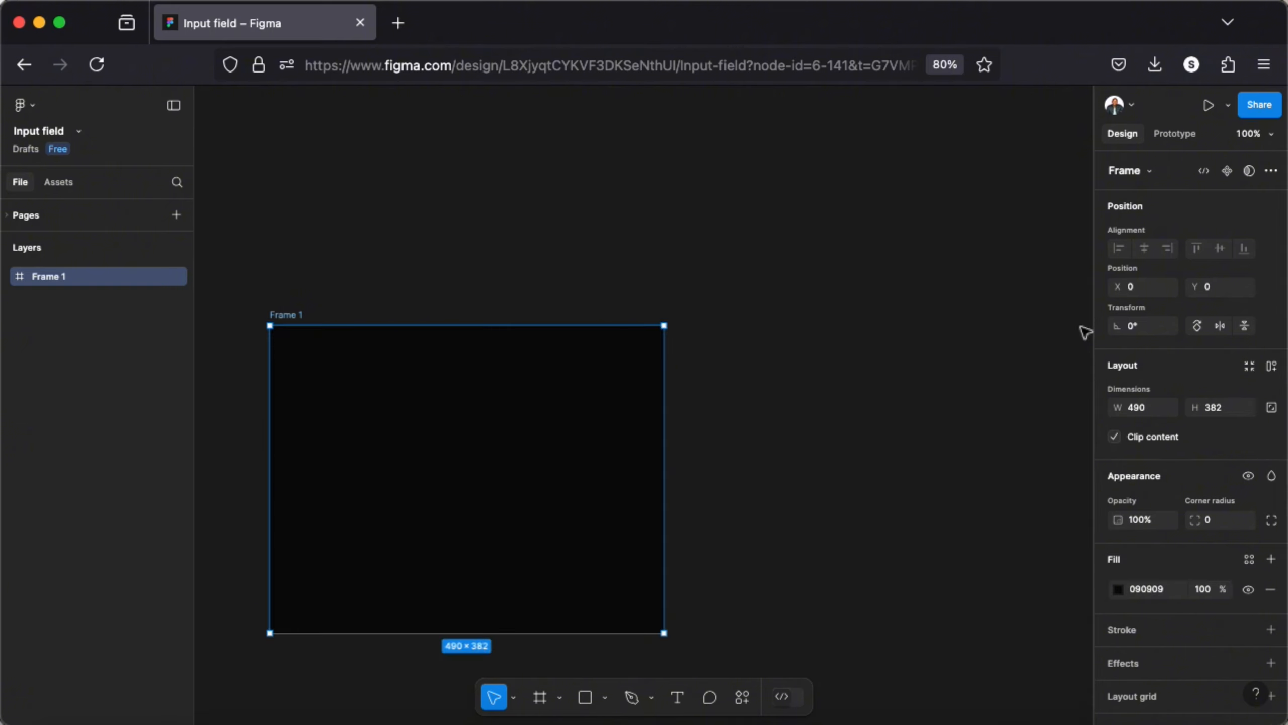
click(677, 696)
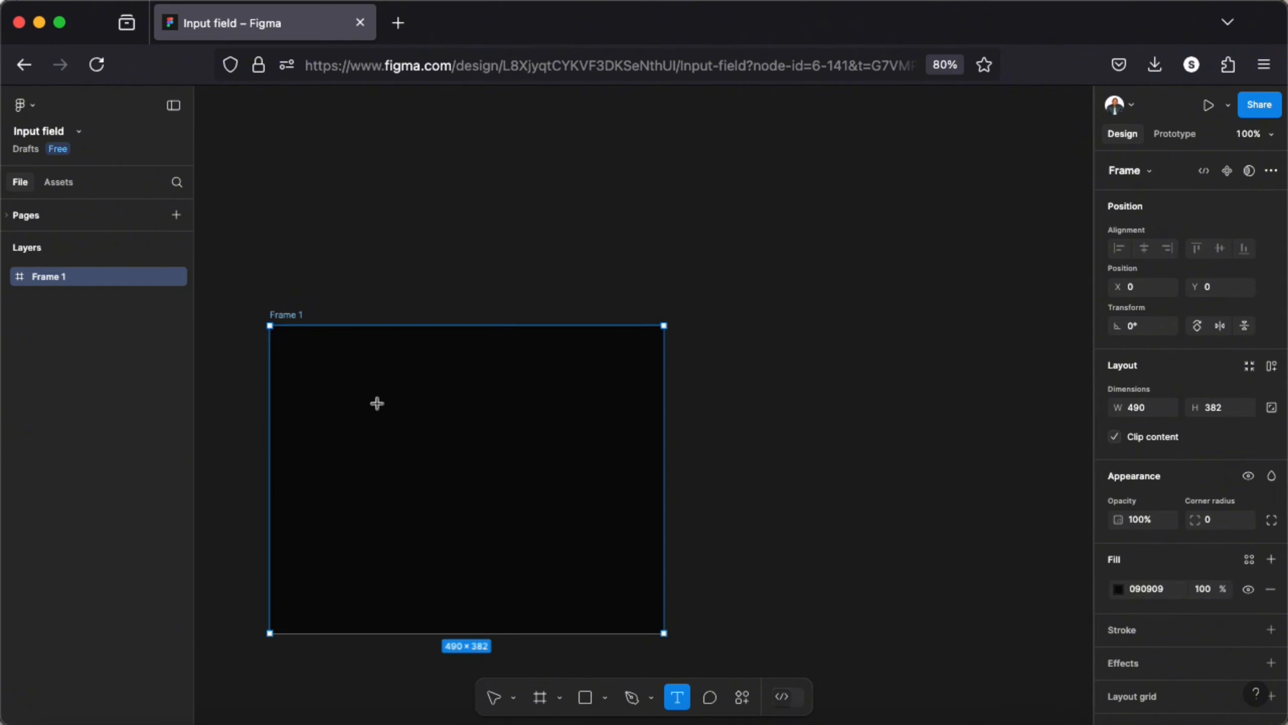
click(298, 363)
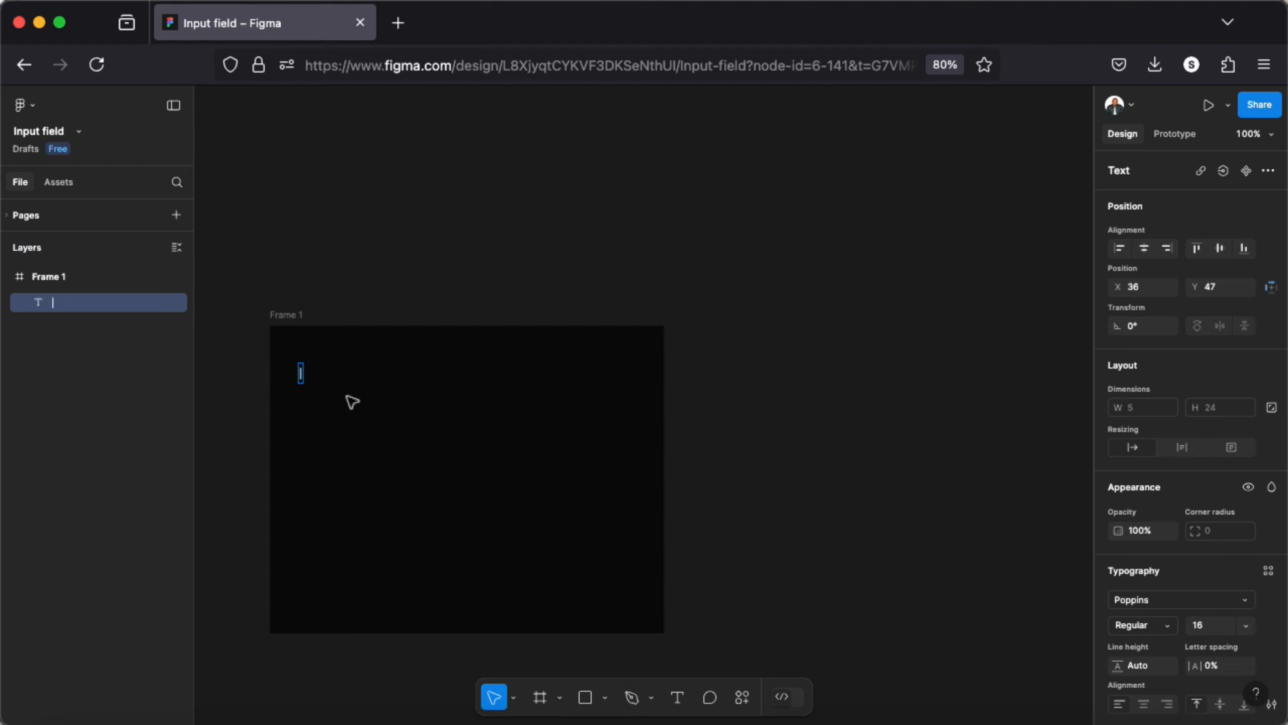
key(Escape)
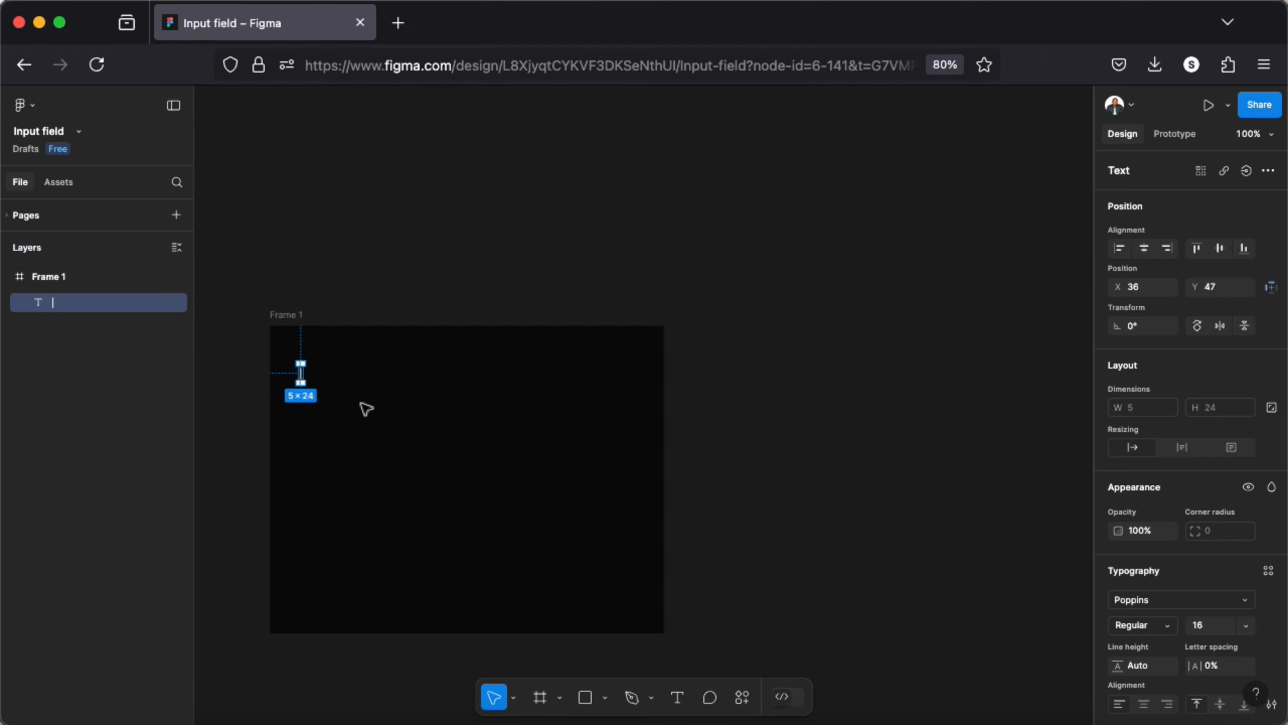
Add a separate text layer reading "Place holder" just beside the vertical bar.
key(t)
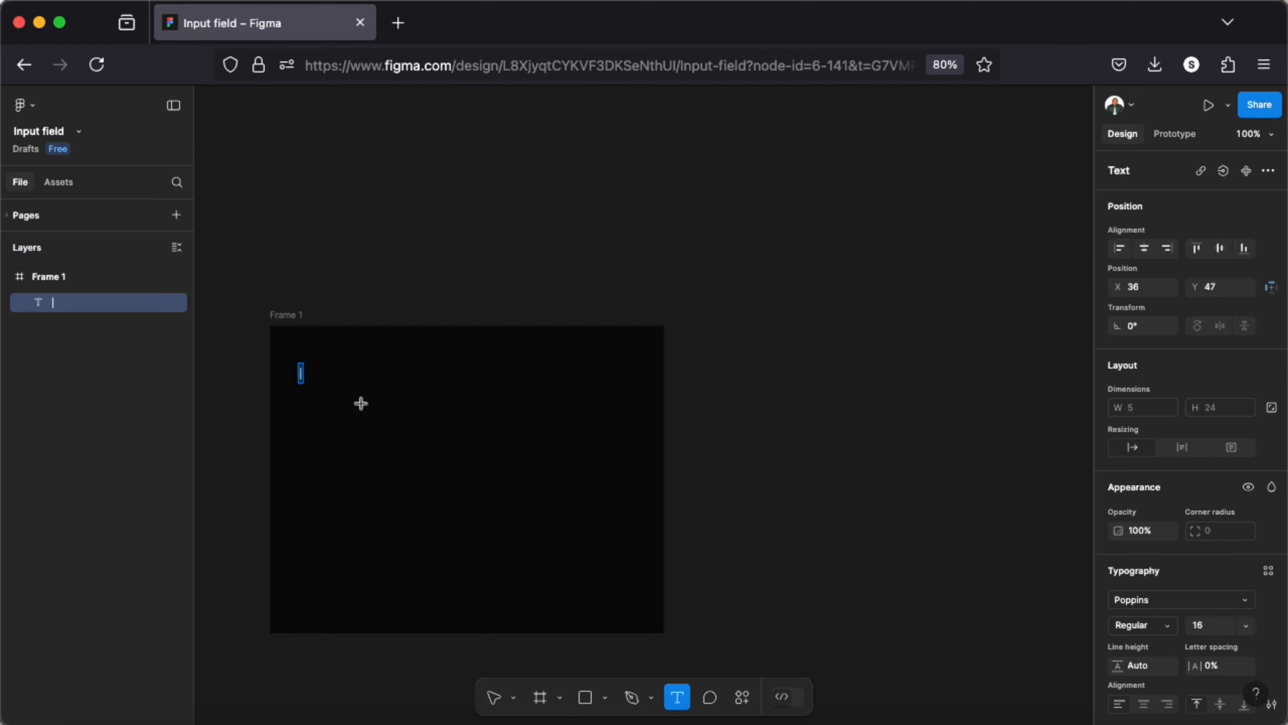
click(312, 374)
text(Pla)
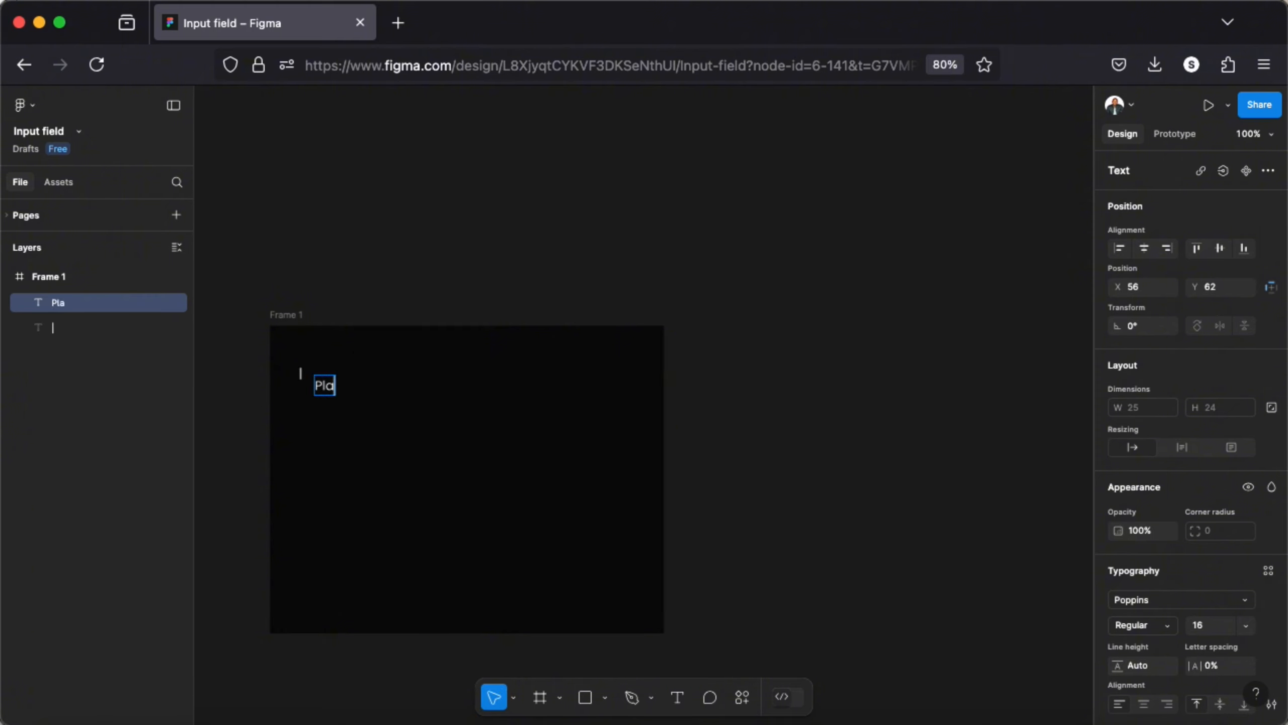
text(ce holder)
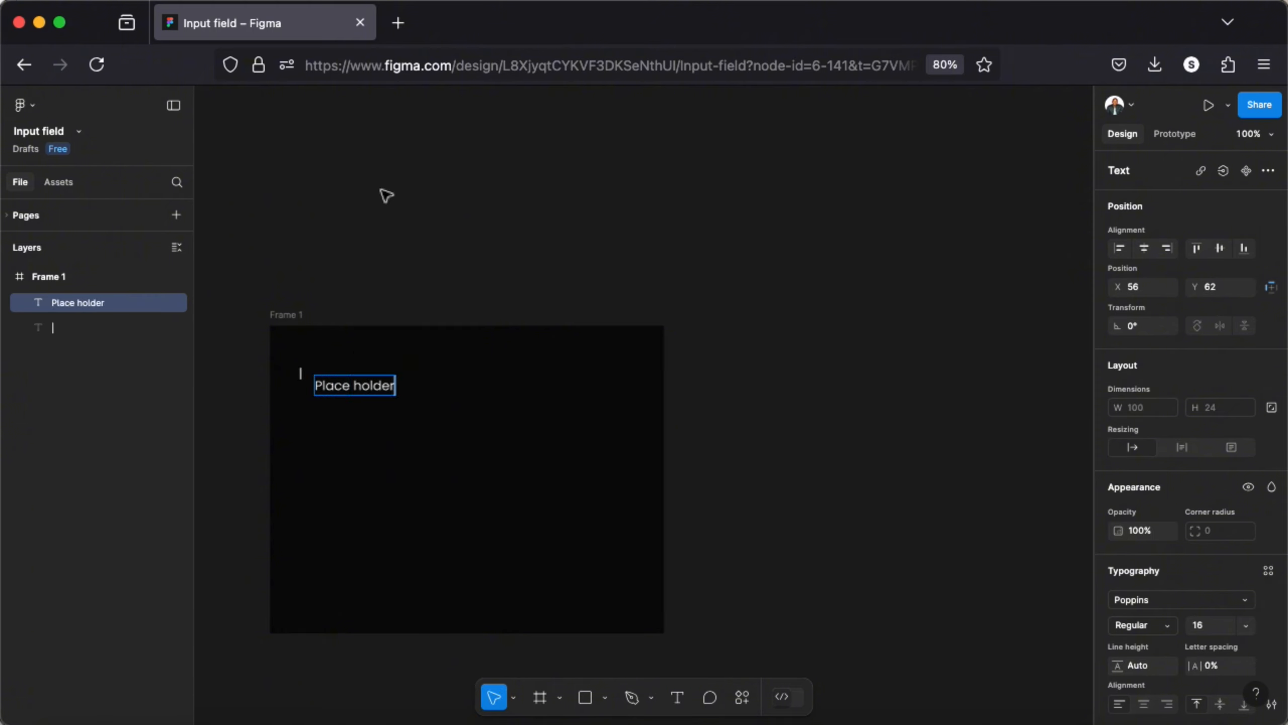
key(Escape)
Nudge the "Place holder" text to X 41, Y 47 so it sits directly against the vertical bar.
key(Up)
key(Up)
key(Up)
key(Up)
key(Up)
key(Up)
key(Up)
key(Up)
key(Up)
key(Up)
key(Up)
key(Up)
key(Up)
key(Up)
key(Up)
key(Up)
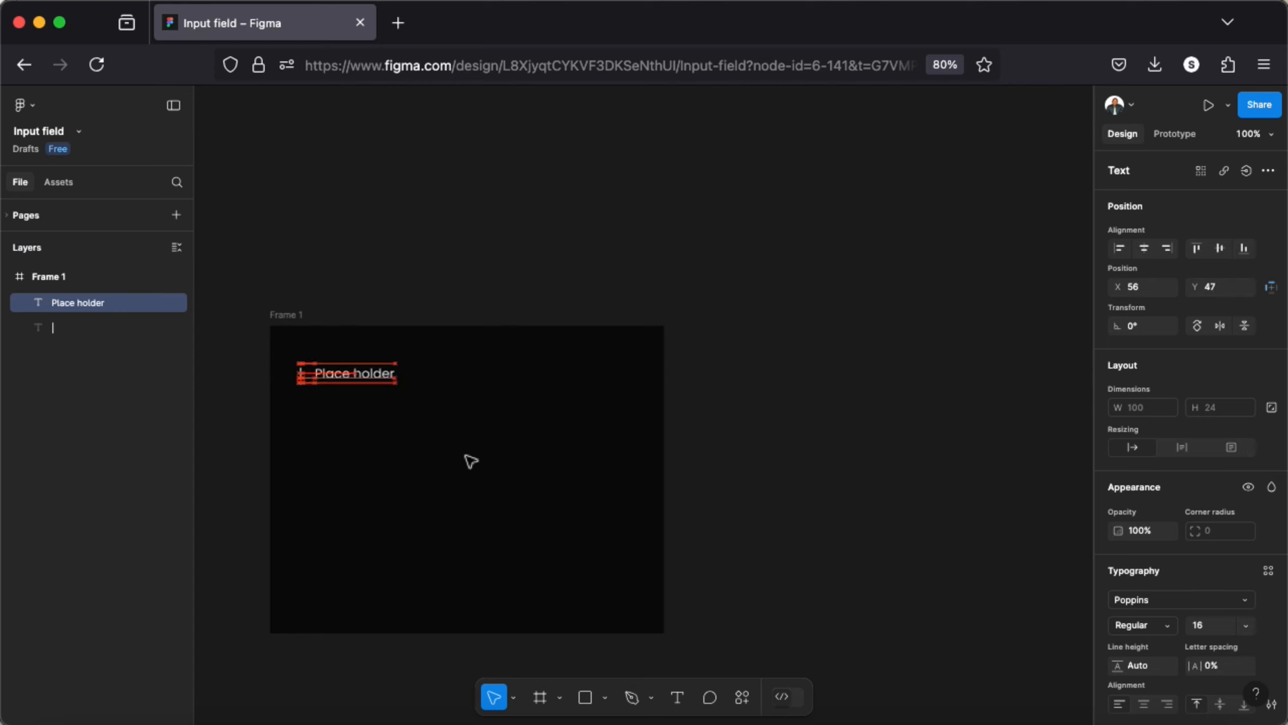
key(Left)
key(Left)
key(Left)
key(Left)
key(Left)
key(Left)
key(Left)
key(Left)
key(Left)
key(Left)
key(Down)
key(Left)
key(Left)
key(Left)
key(Left)
key(Left)
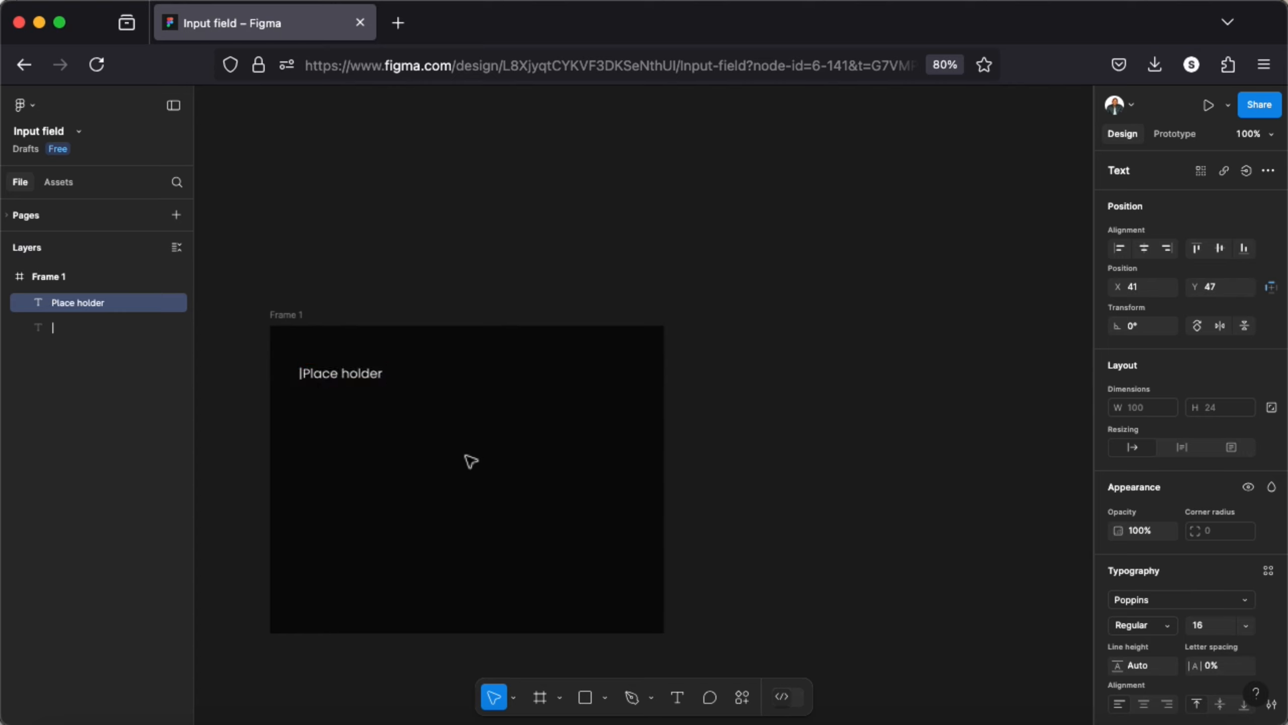
Select the vertical bar and the "Place holder" text and wrap them in two nested auto layout frames.
click(297, 358)
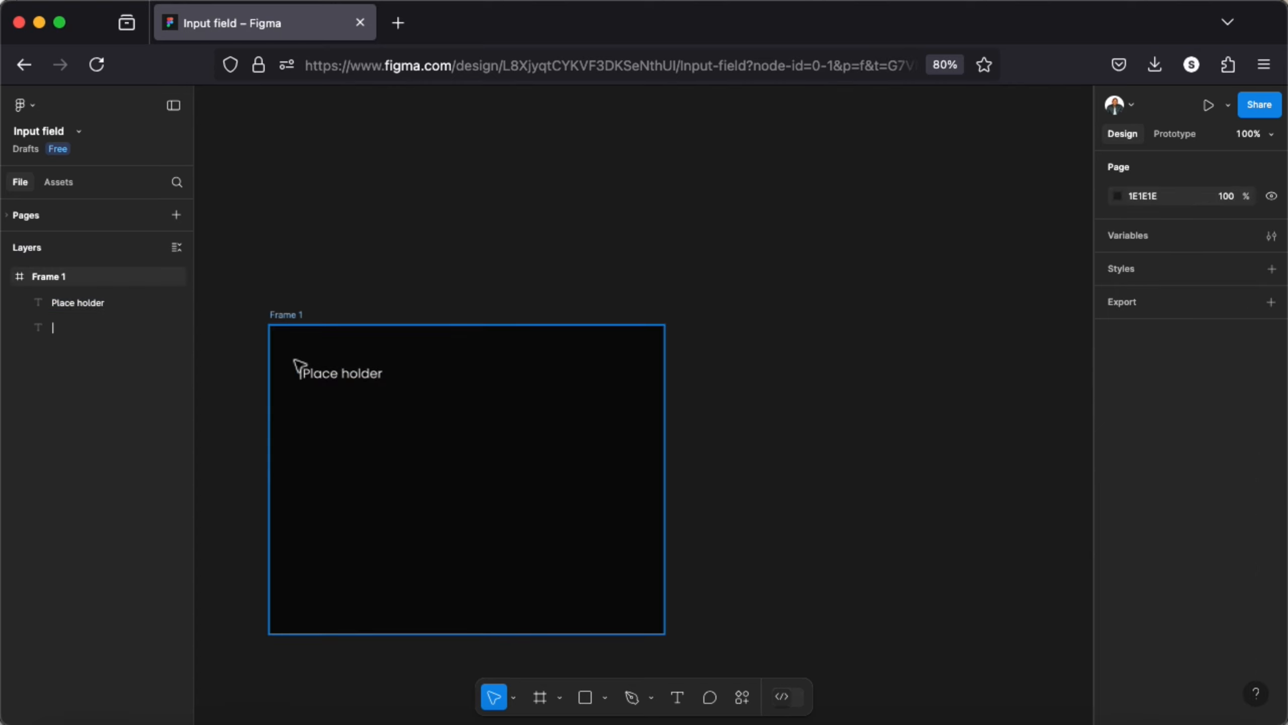
drag(294, 359, 355, 397)
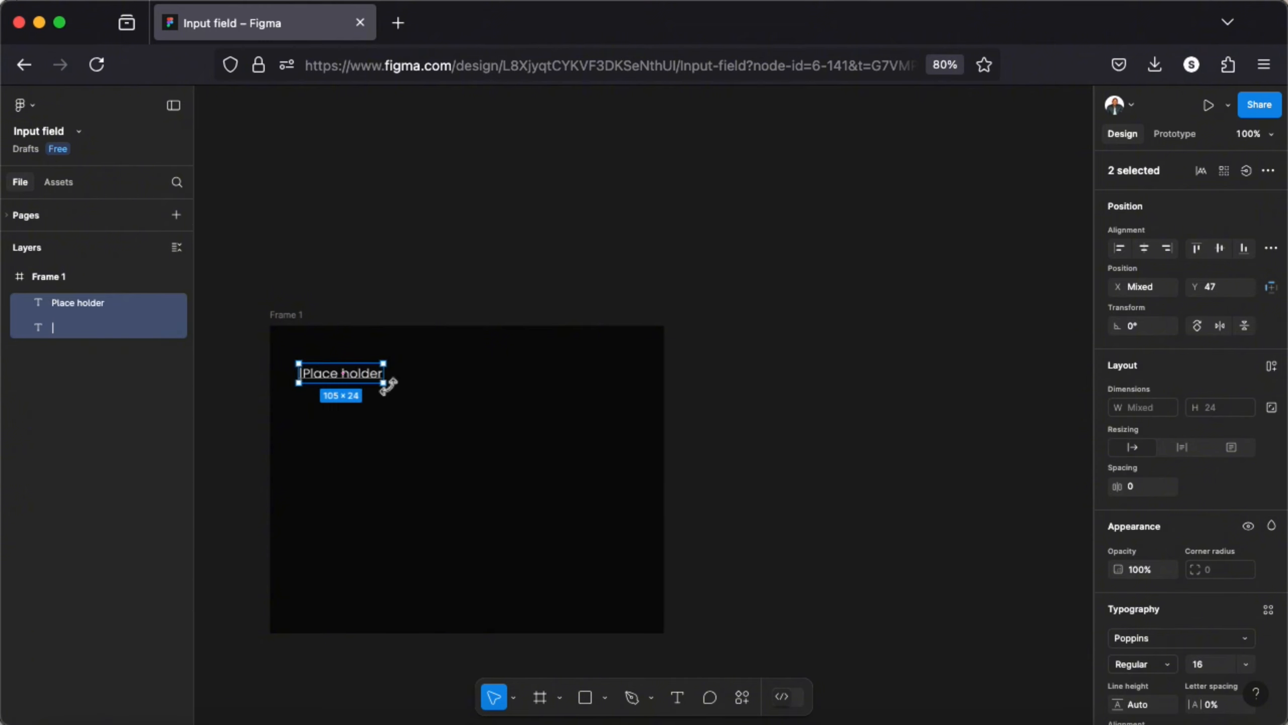
key(shift+a)
key(shift+a)
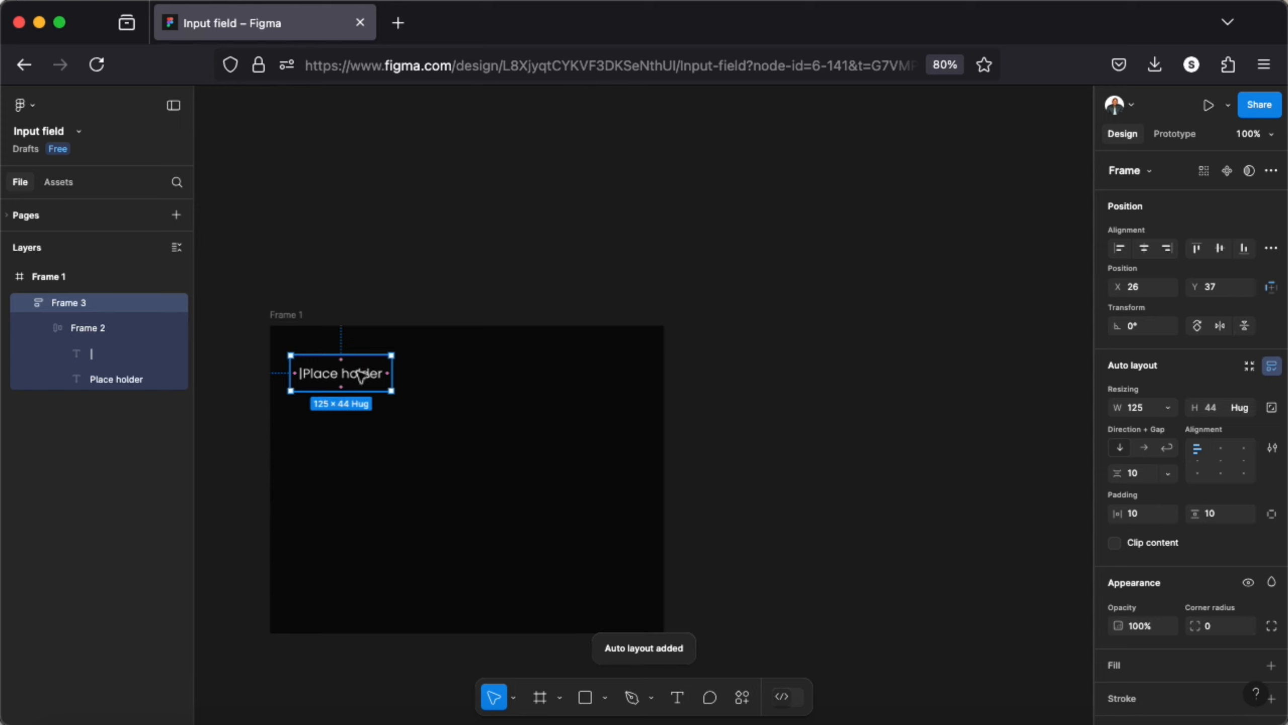
Align the outer auto layout frame's content to the left centre and widen the frame to 395.
click(1197, 462)
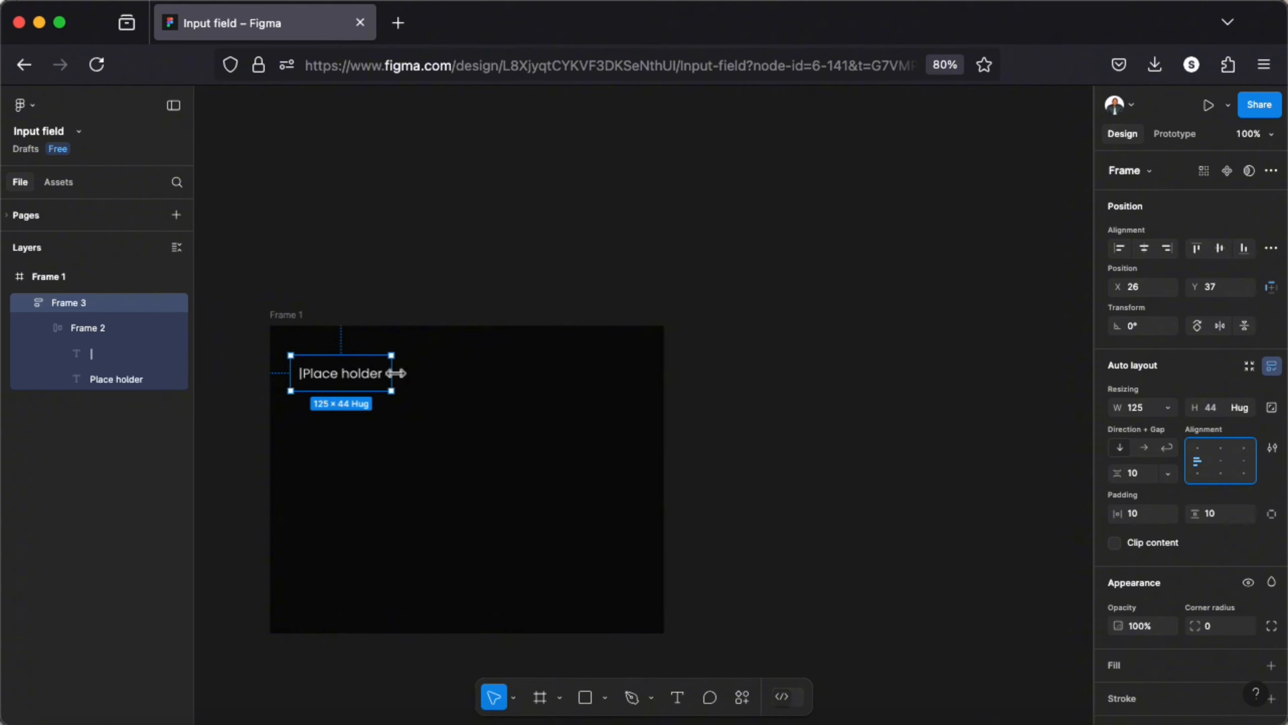
drag(405, 371, 608, 377)
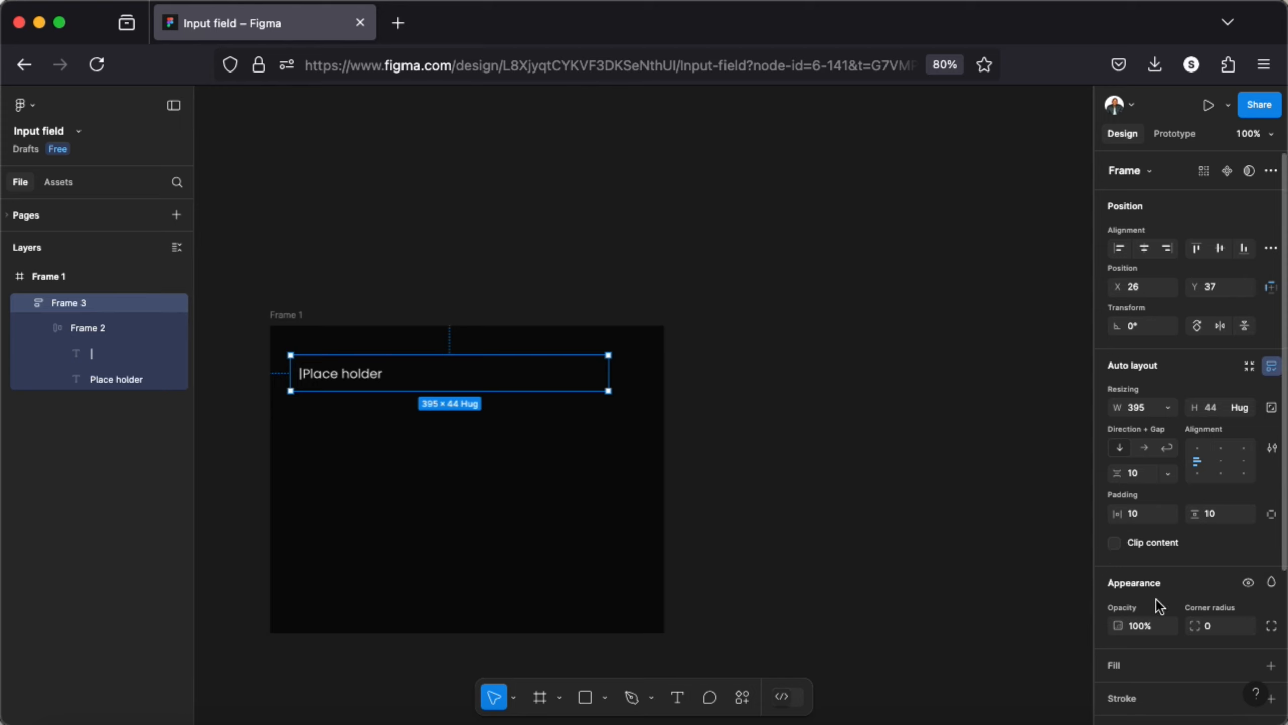
Give the outer auto layout frame a dark grey fill of 424040.
scroll(1159, 606, down, 4)
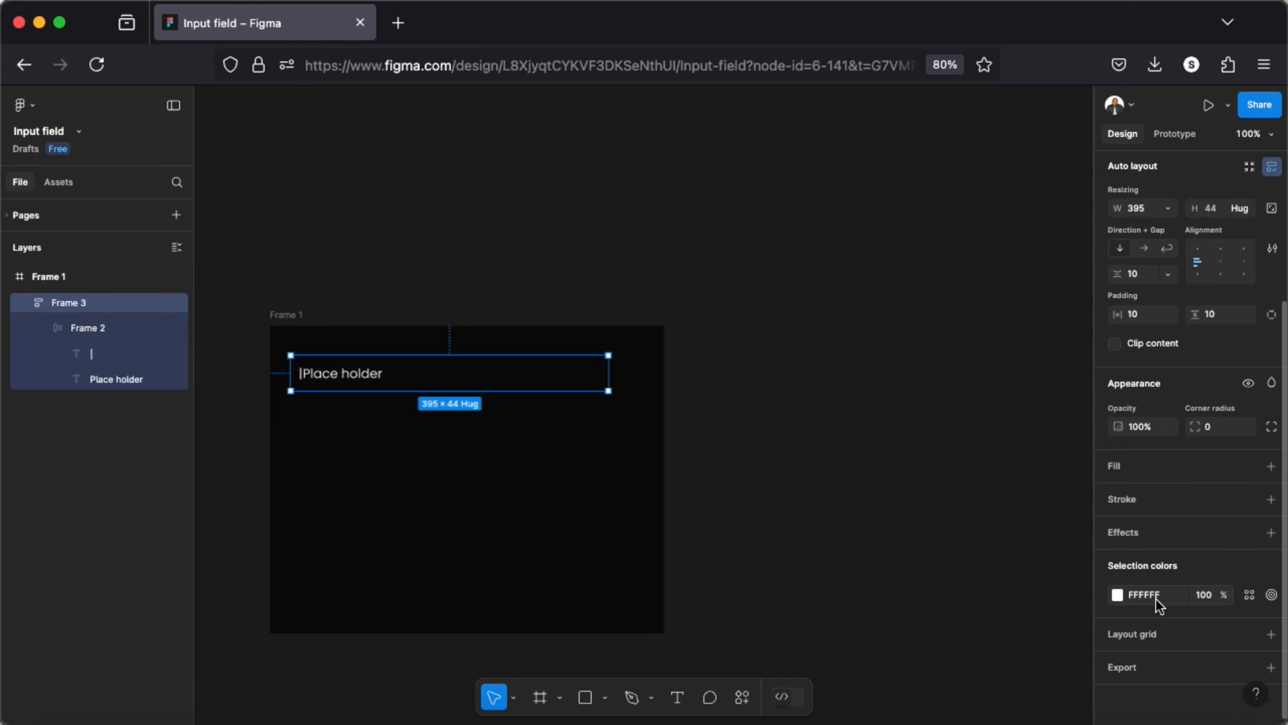
click(1116, 596)
click(941, 692)
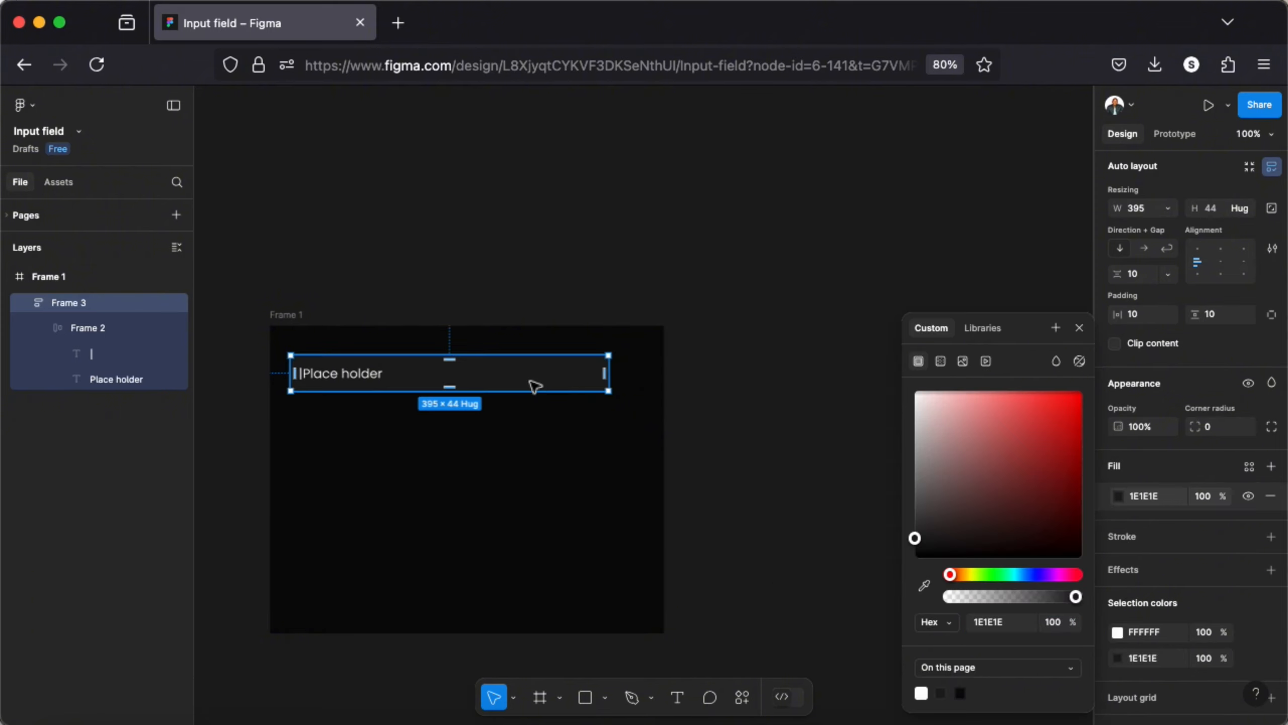
click(917, 524)
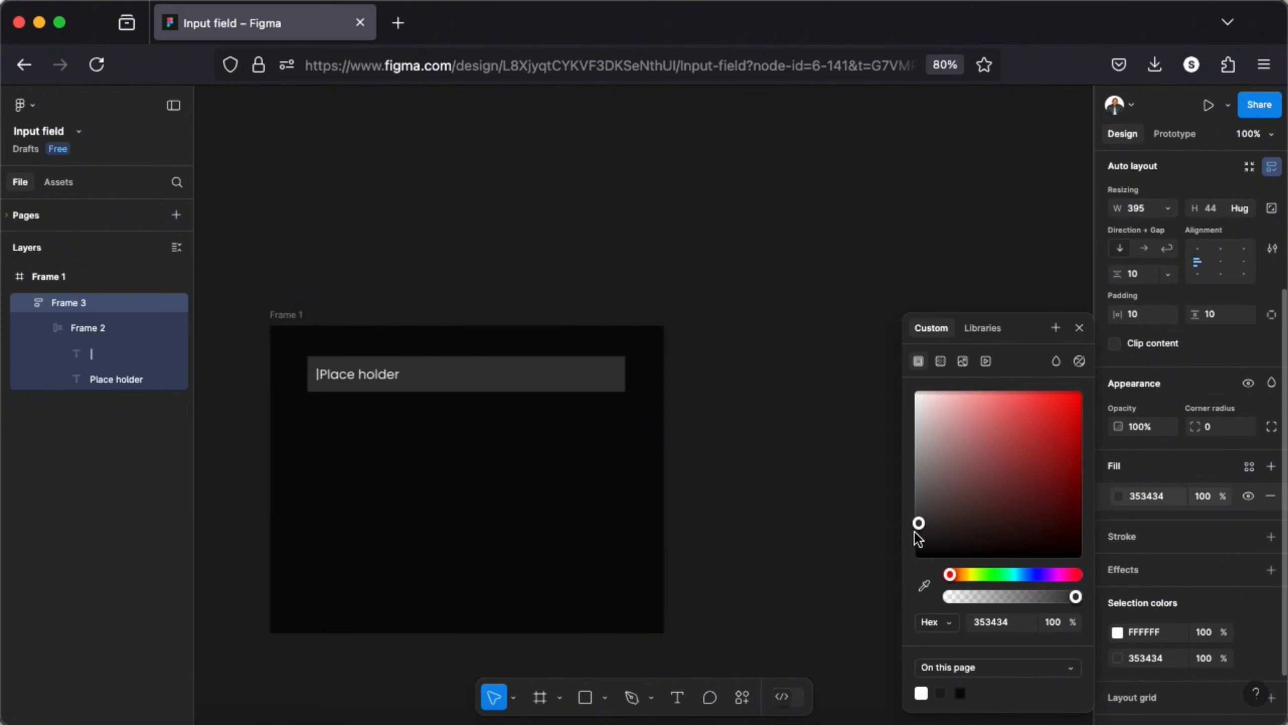
drag(915, 533, 920, 515)
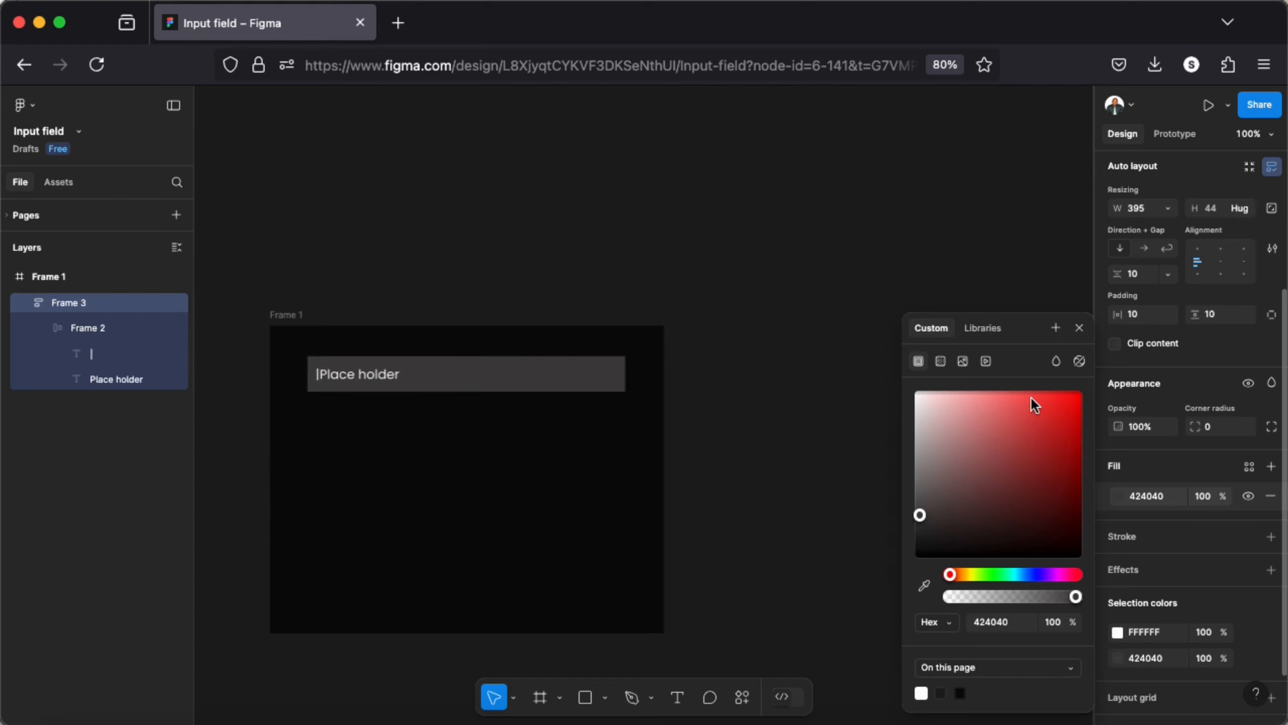
click(1080, 327)
click(572, 485)
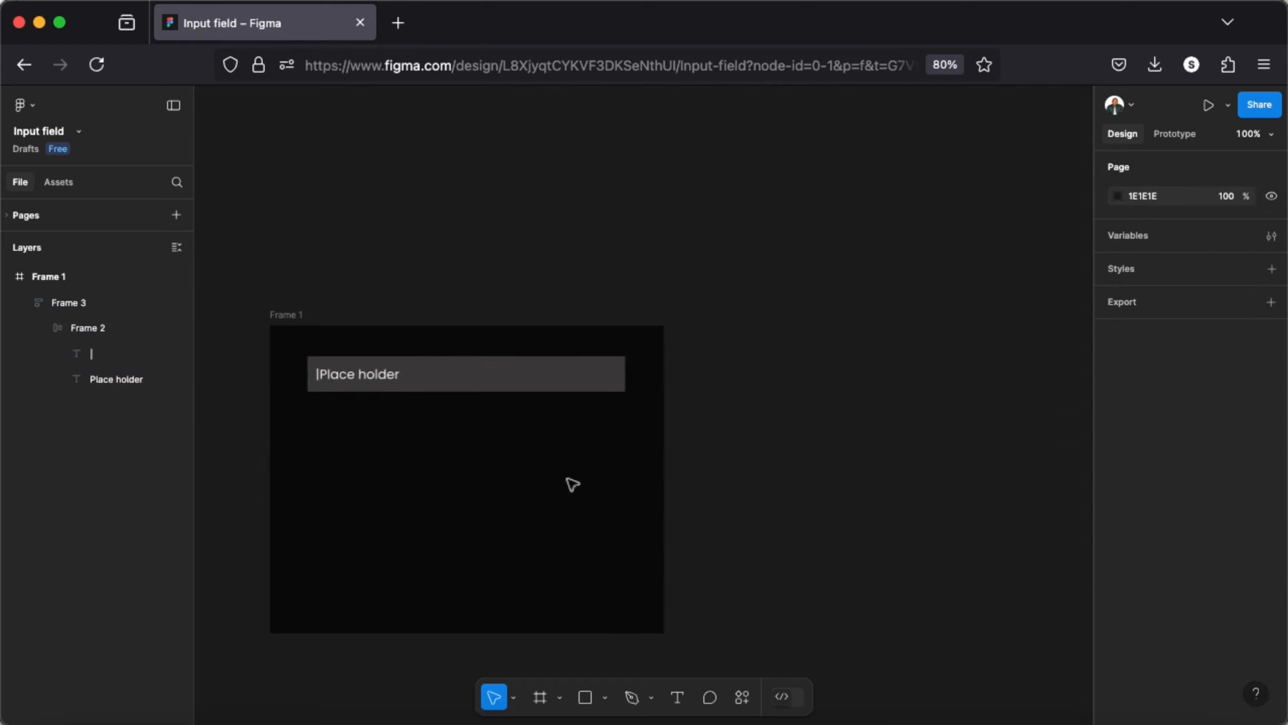
Set the corner radius of the grey field frame to 8.
click(564, 382)
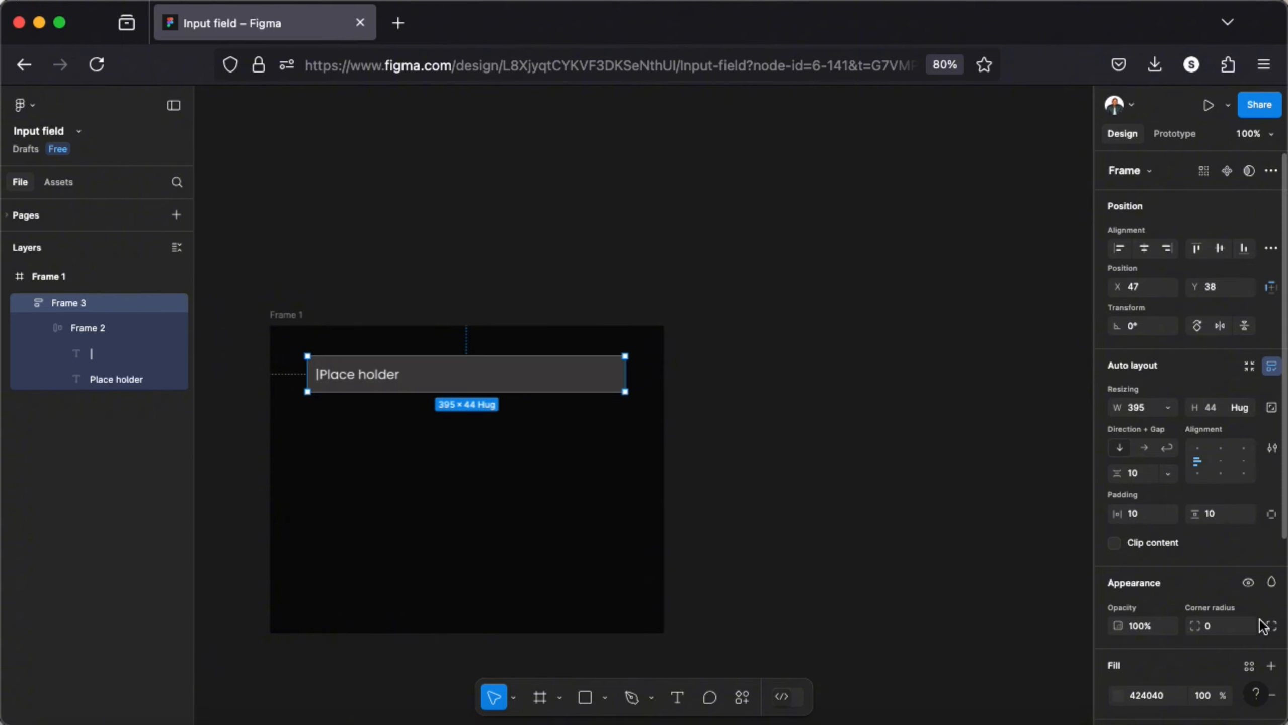
click(1210, 626)
text(8)
key(Return)
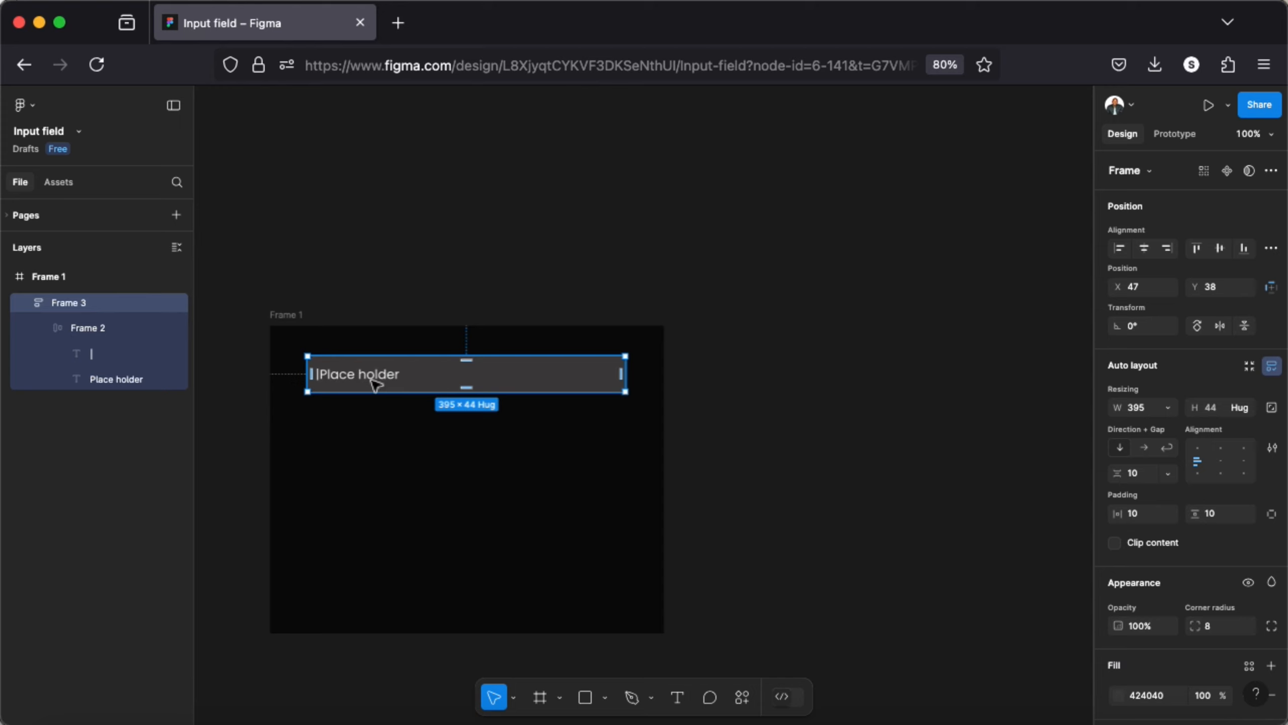
Turn the grey field frame into a component and add a second variant to it.
click(1228, 172)
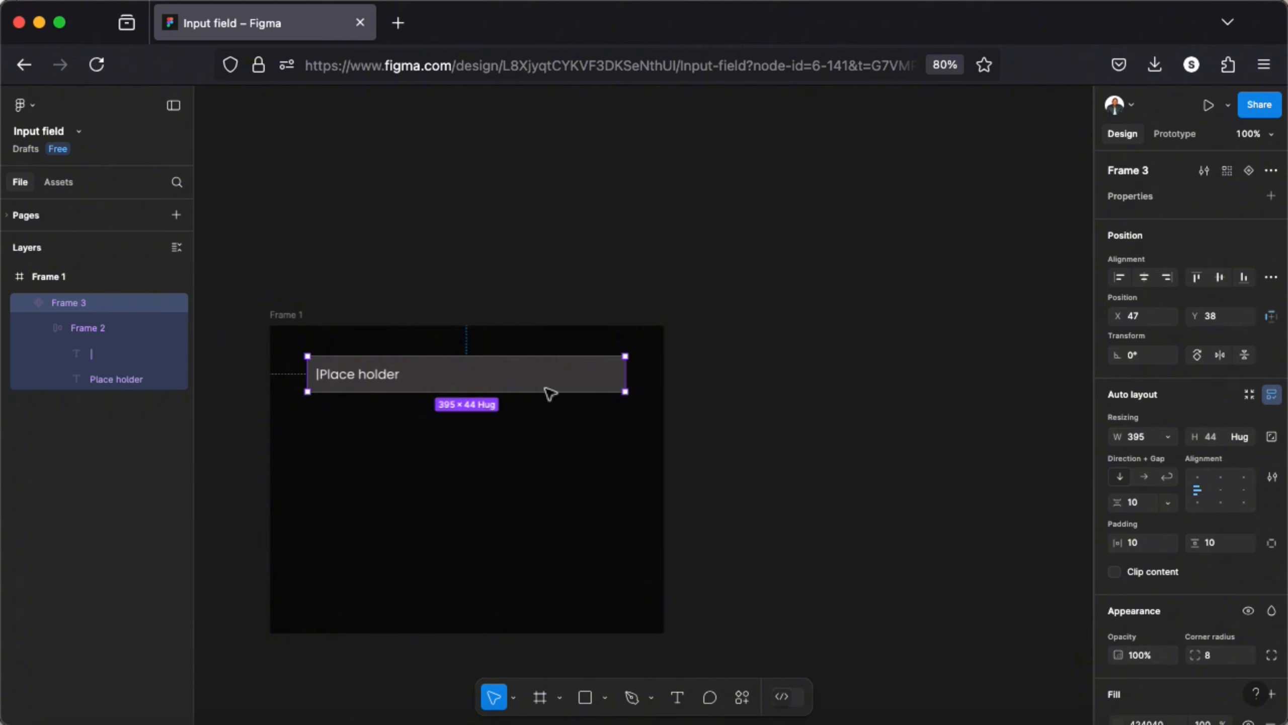
click(1249, 171)
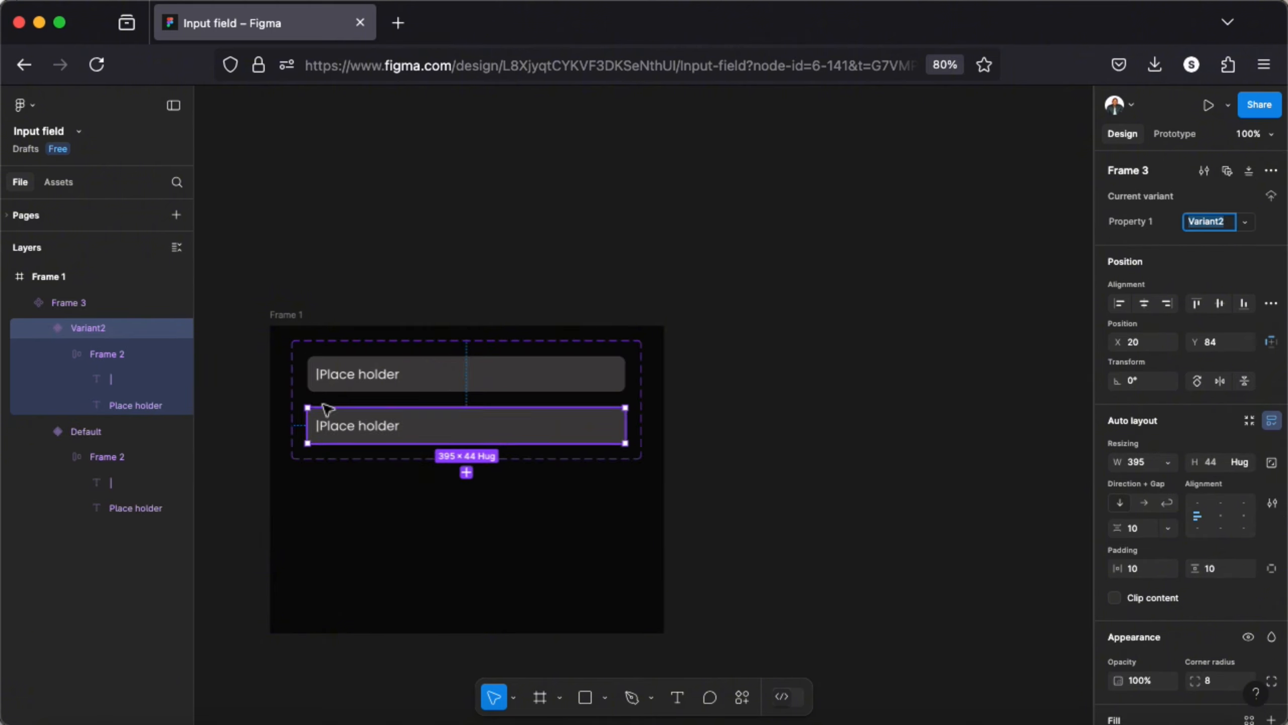
Rename the component set as "Input field".
double_click(89, 304)
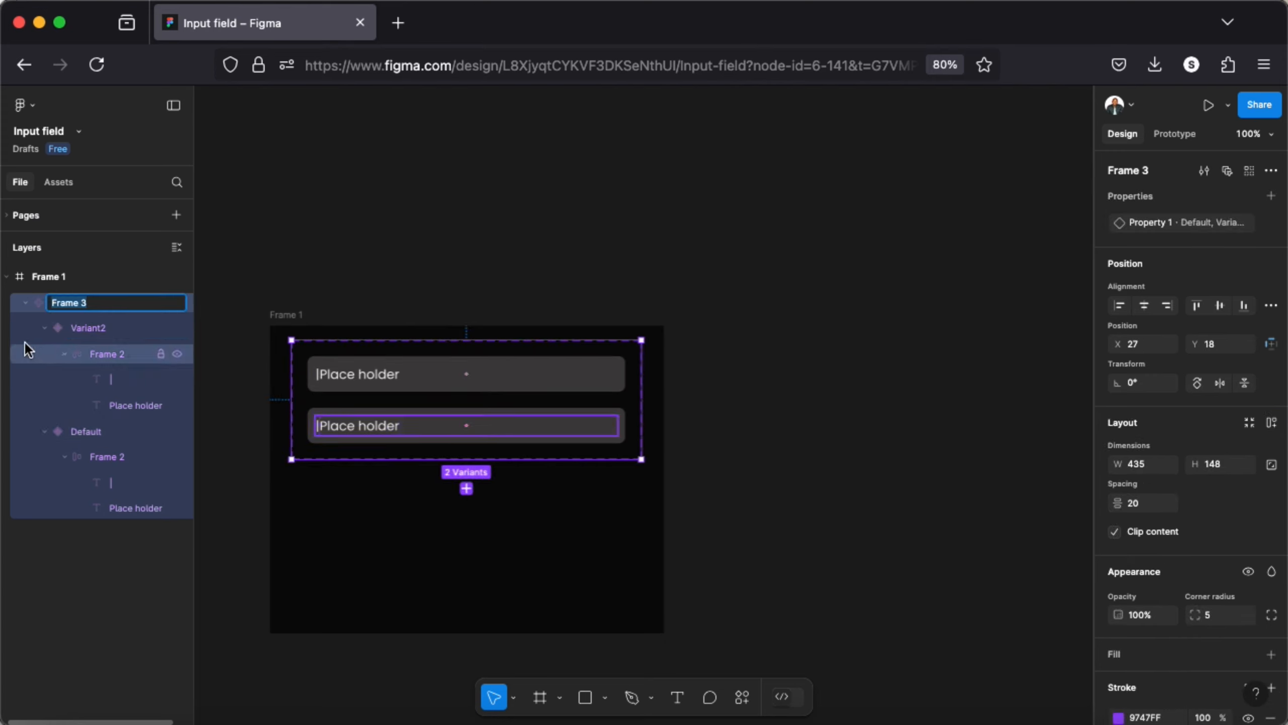
key(BackSpace)
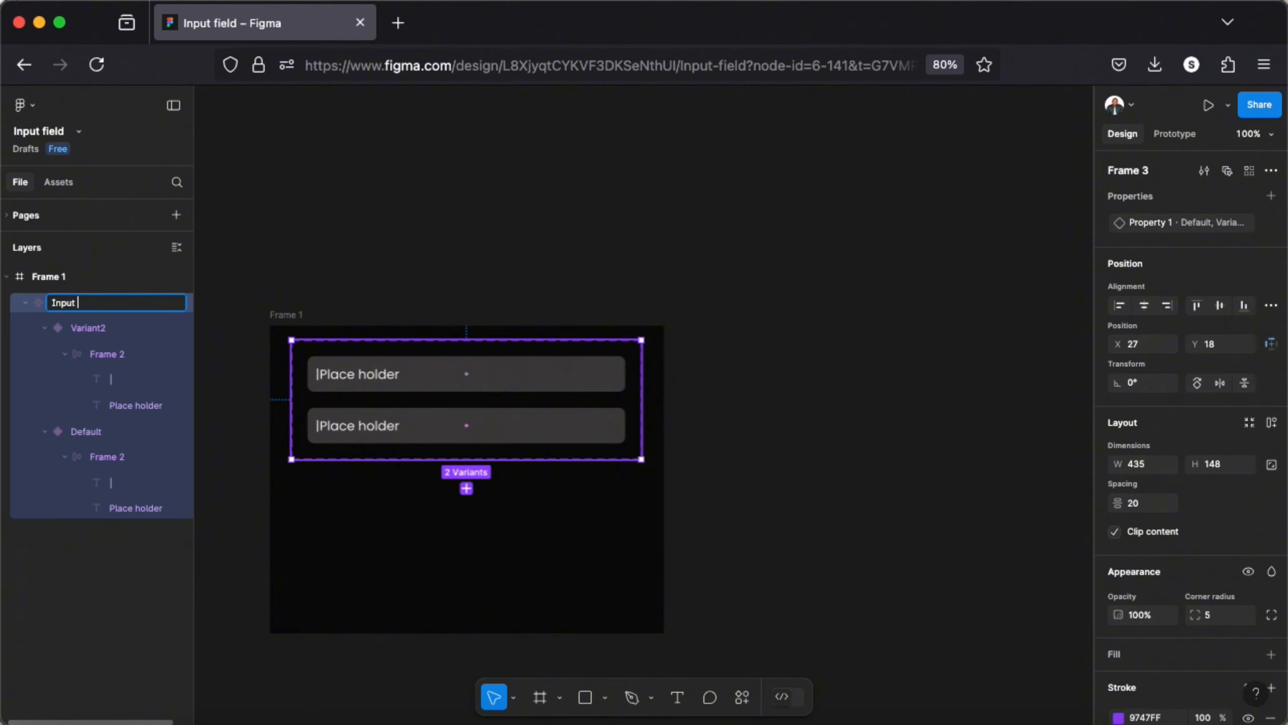
text(Input field)
click(291, 274)
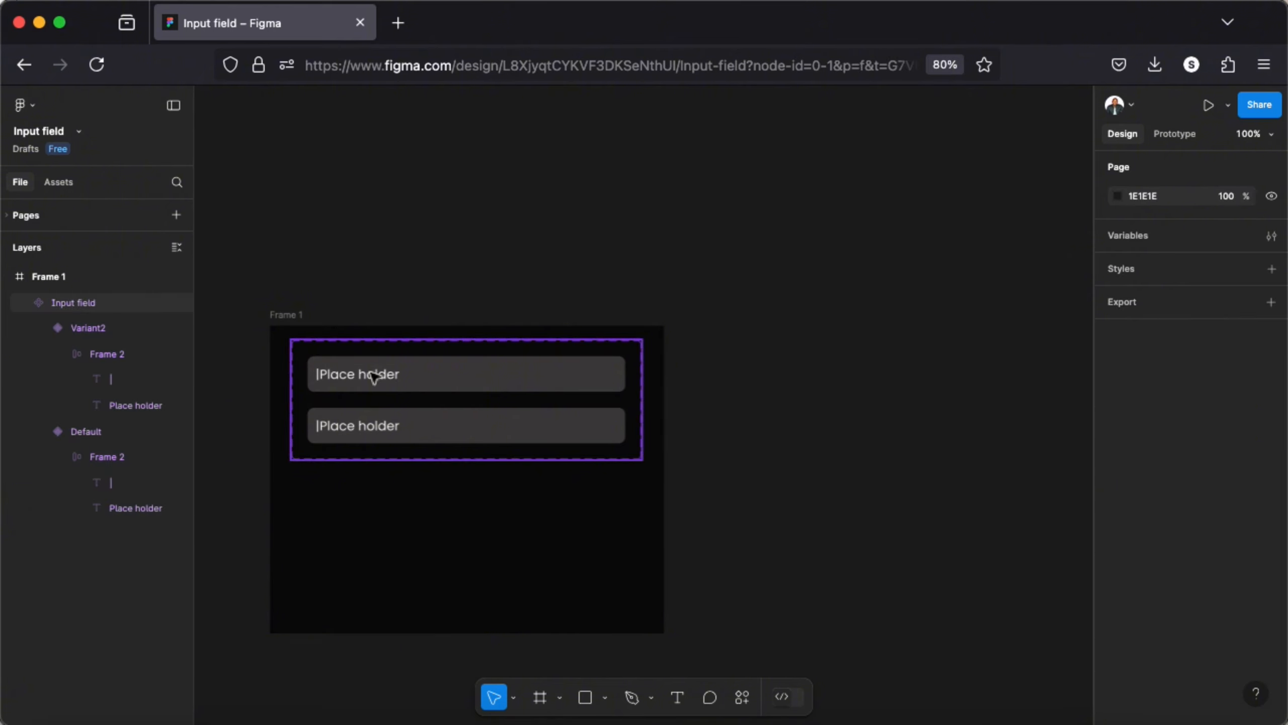
Rename the layer of the second variant as "Blinker".
click(89, 328)
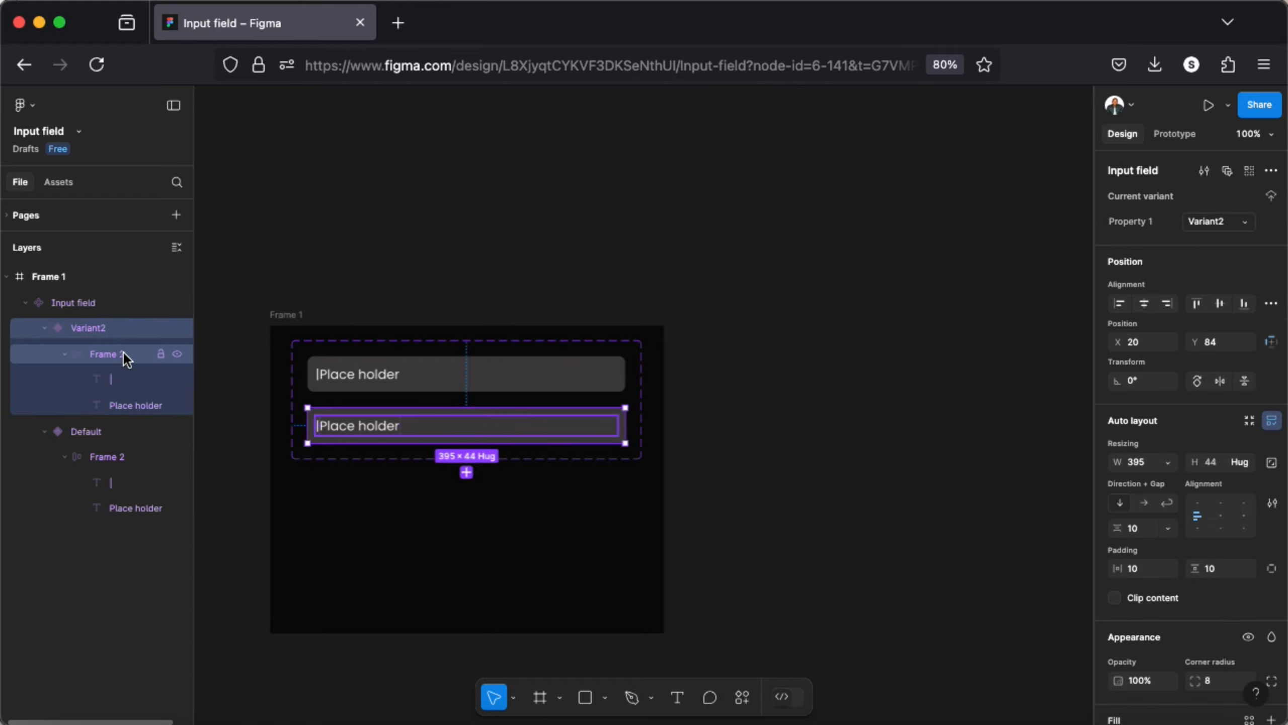
double_click(103, 330)
text(Blinker)
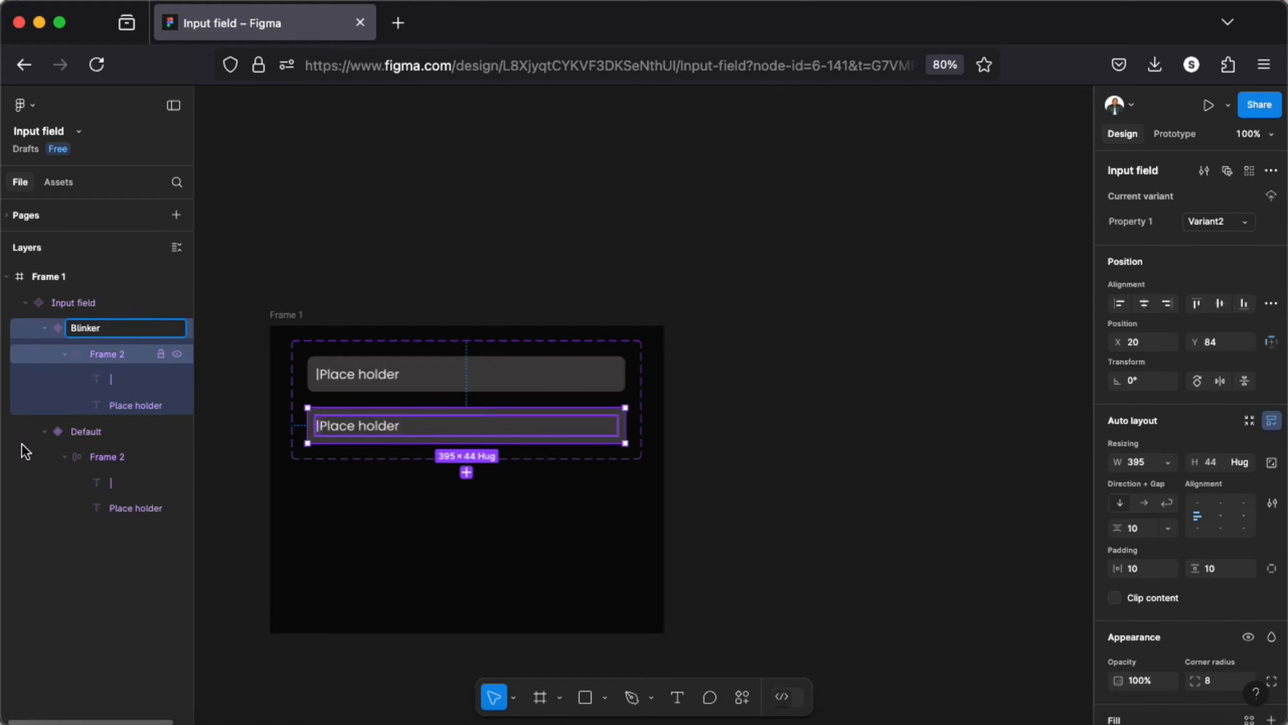
key(Return)
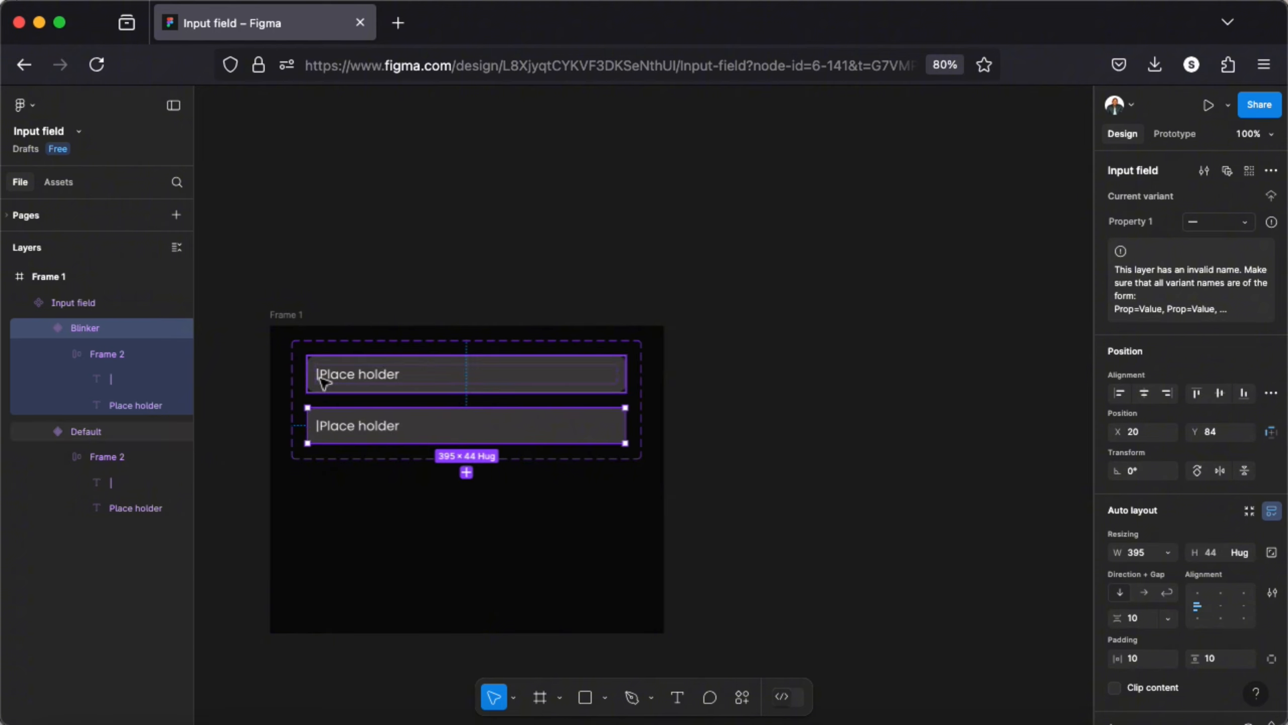
Set the opacity of the vertical bar text in the Default variant to 0%.
click(183, 457)
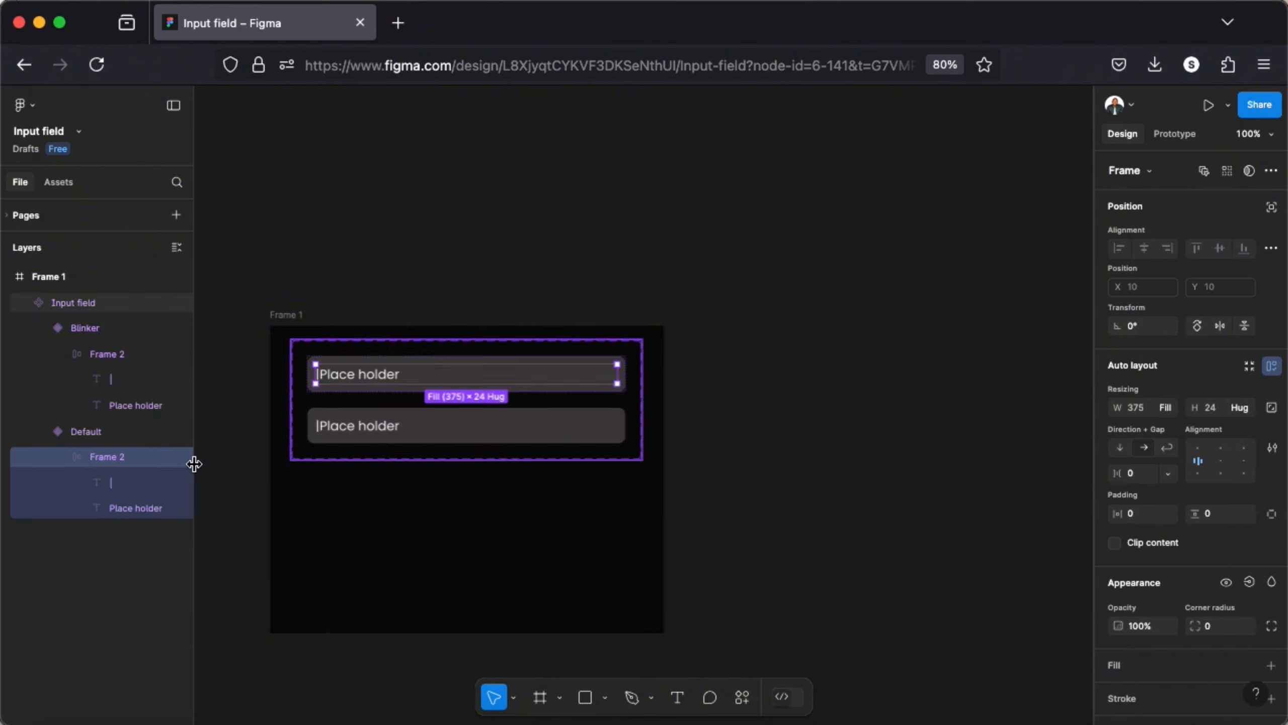
click(148, 483)
click(1143, 564)
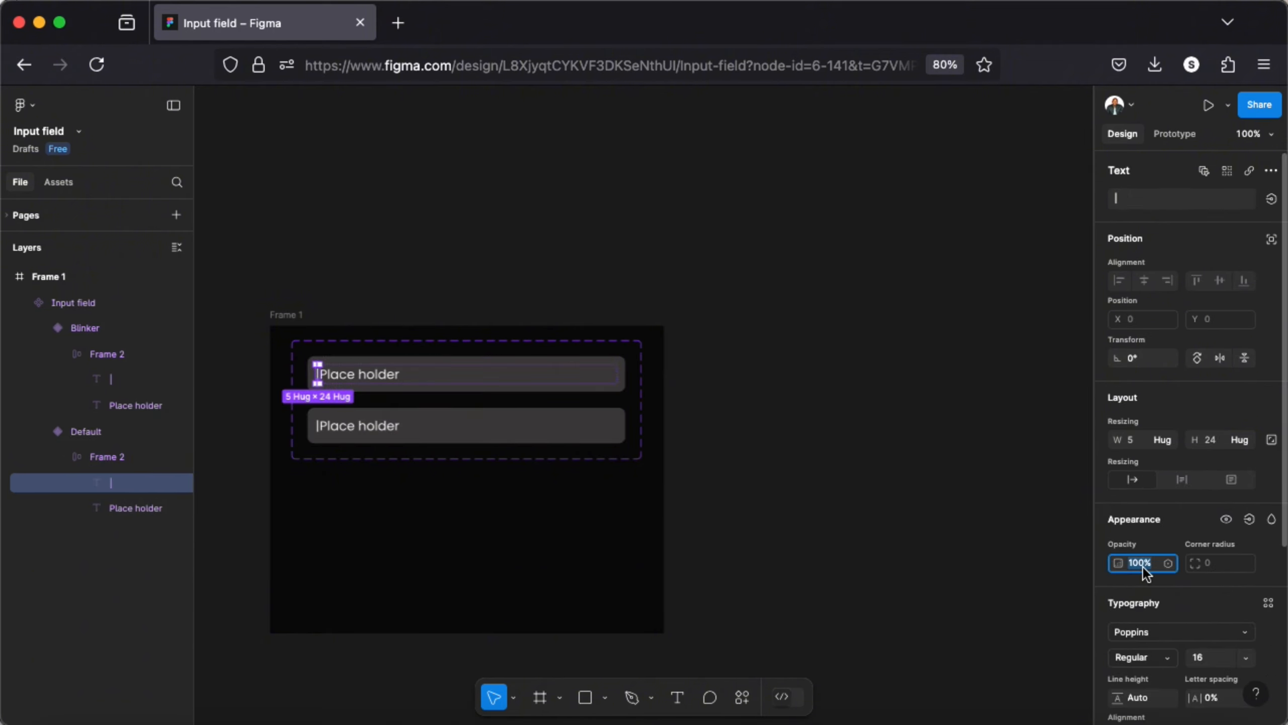
text(0)
key(Return)
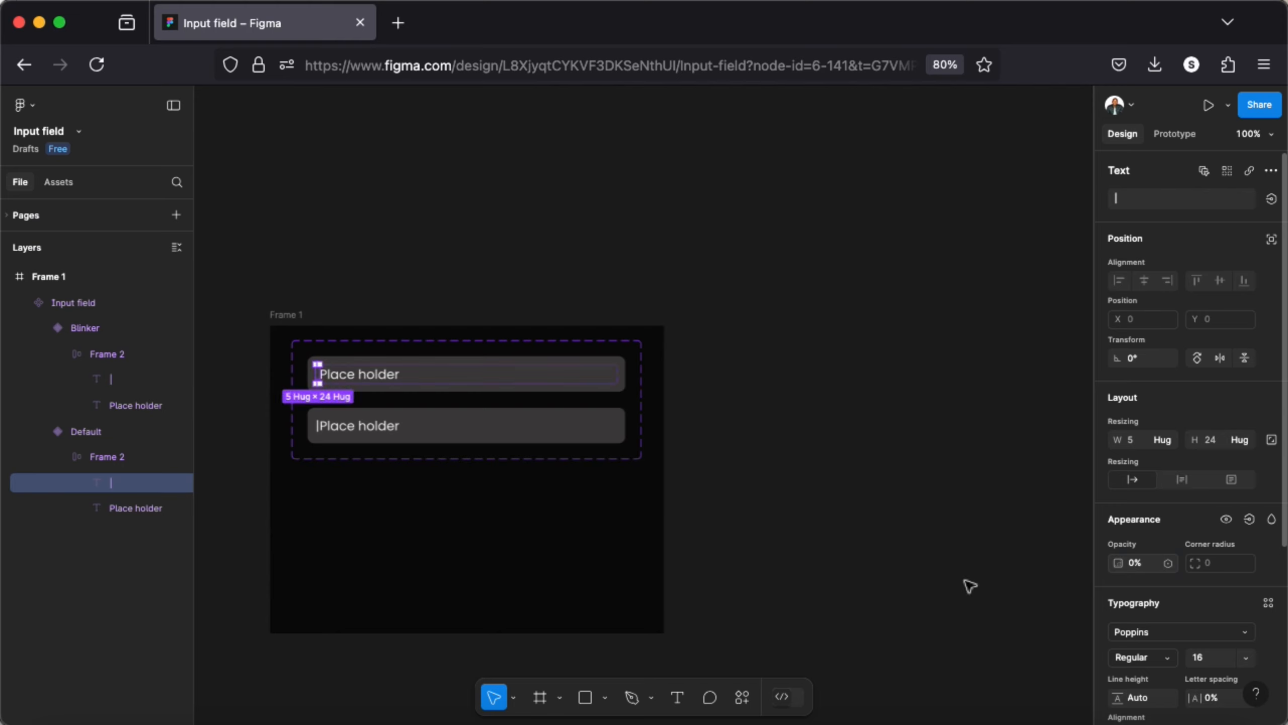
Narrow the inner frame holding the bar and text in the Blinker variant to a width of 5.
click(600, 439)
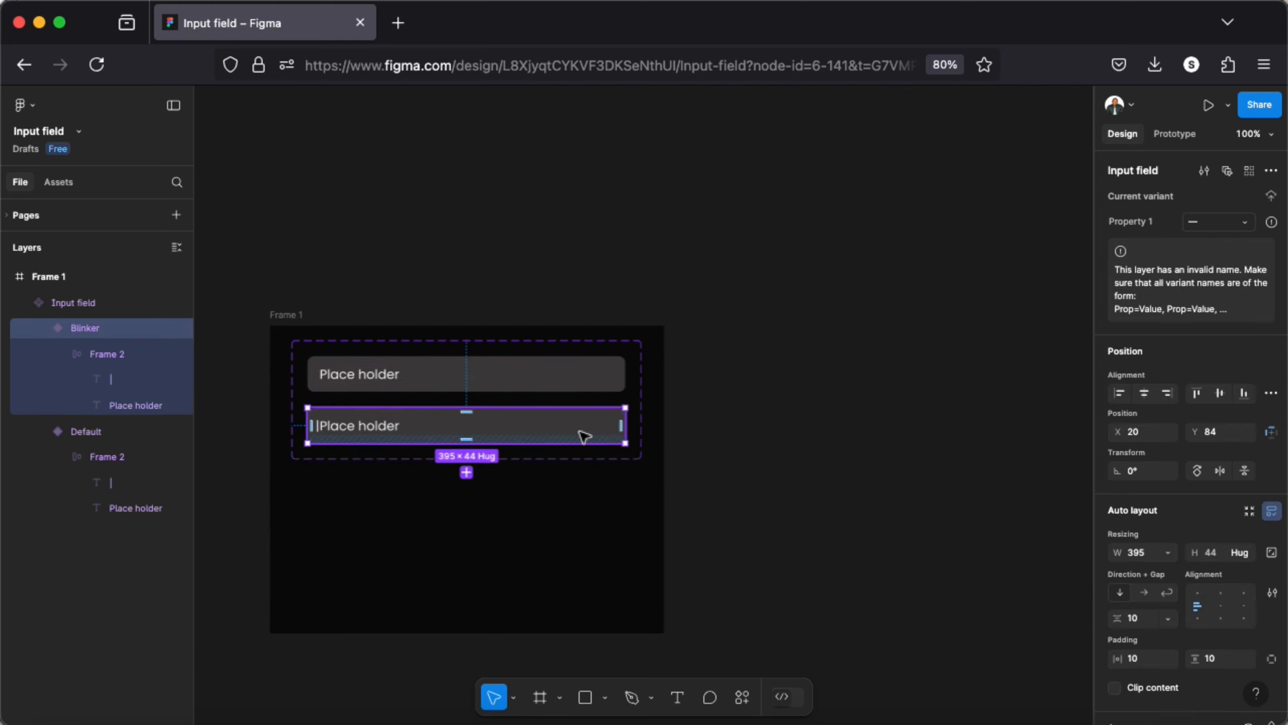
click(507, 436)
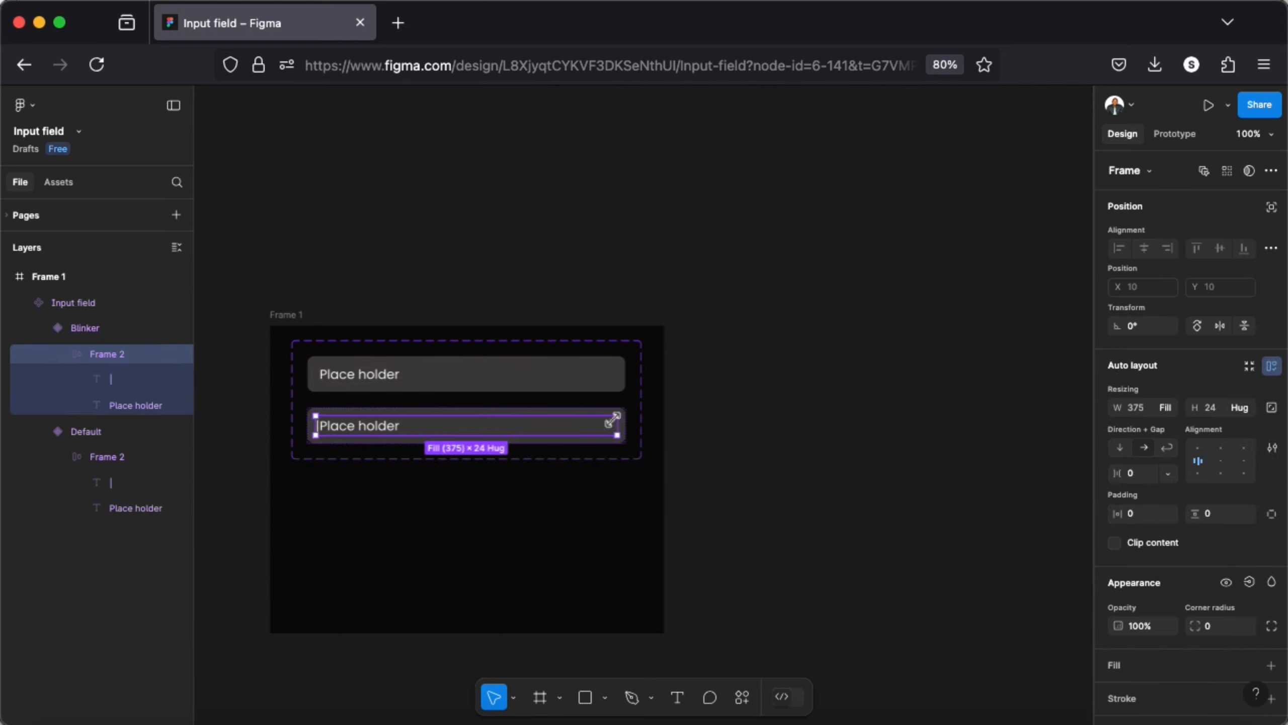
drag(622, 425, 317, 425)
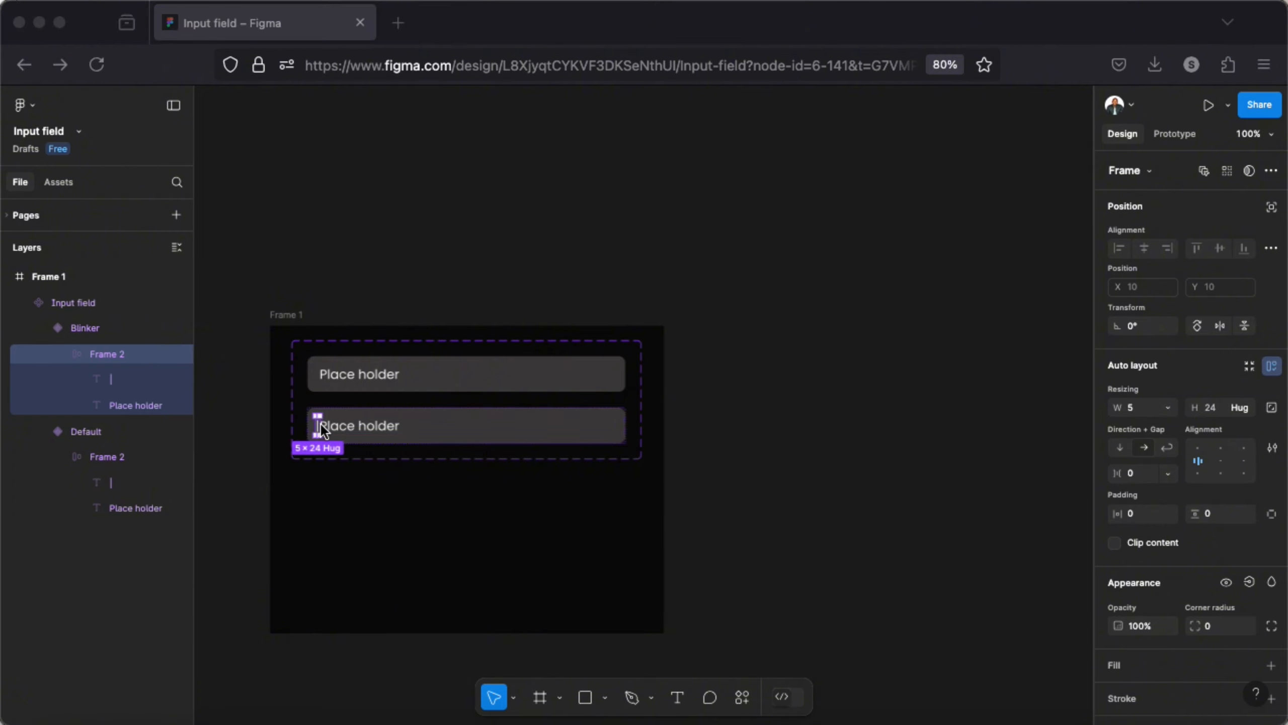
Turn on content clipping for the inner frame of the Blinker variant.
click(1115, 542)
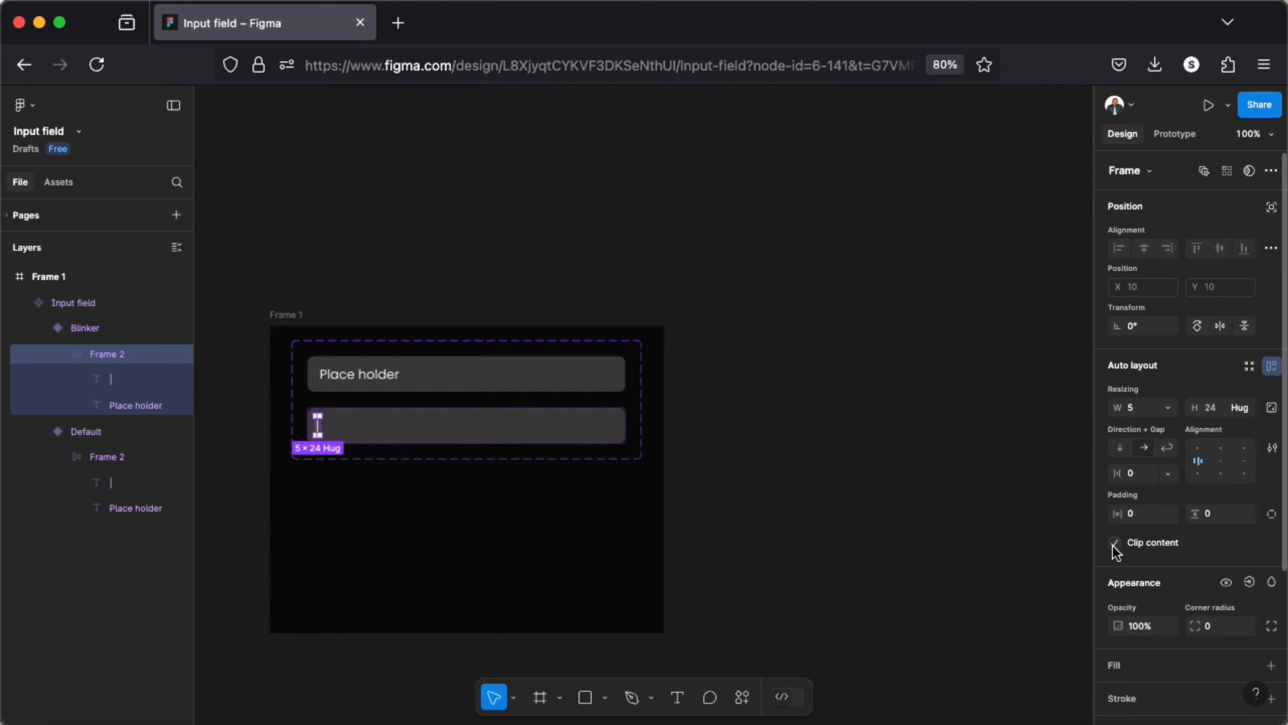
Add a new variant below the Blinker variant and rename its layer as "Blinker1".
click(567, 431)
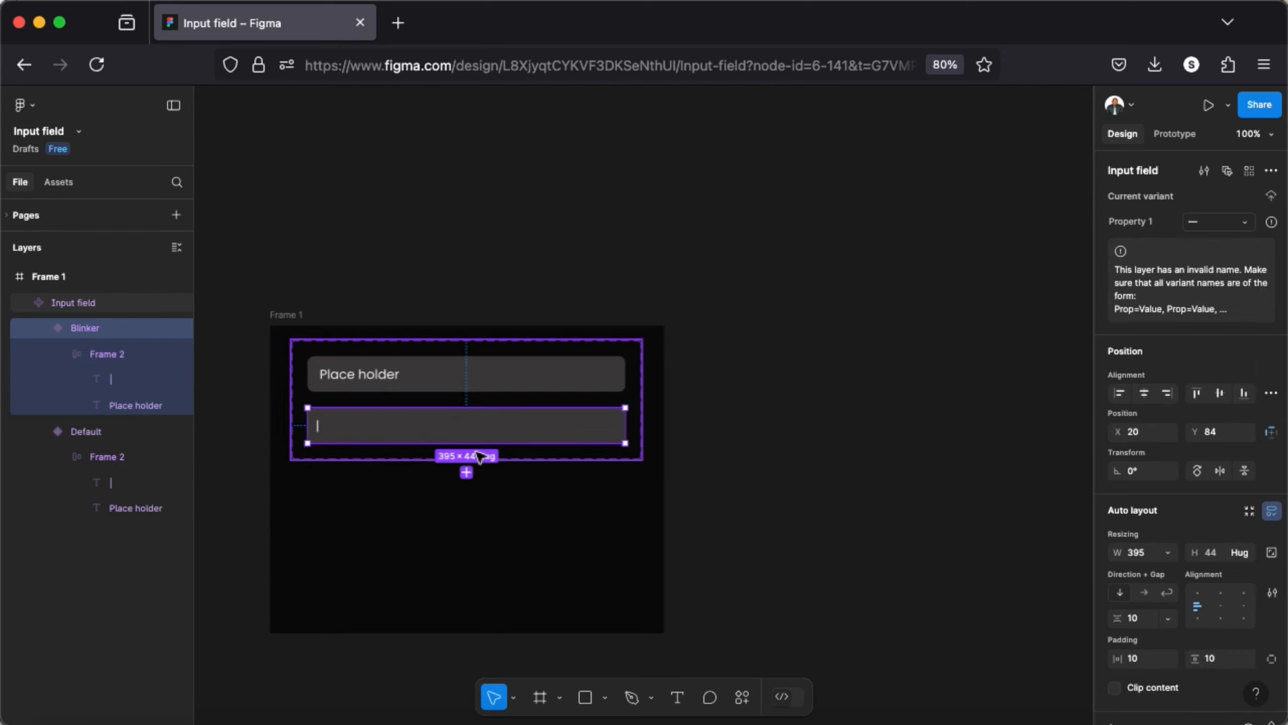
click(466, 472)
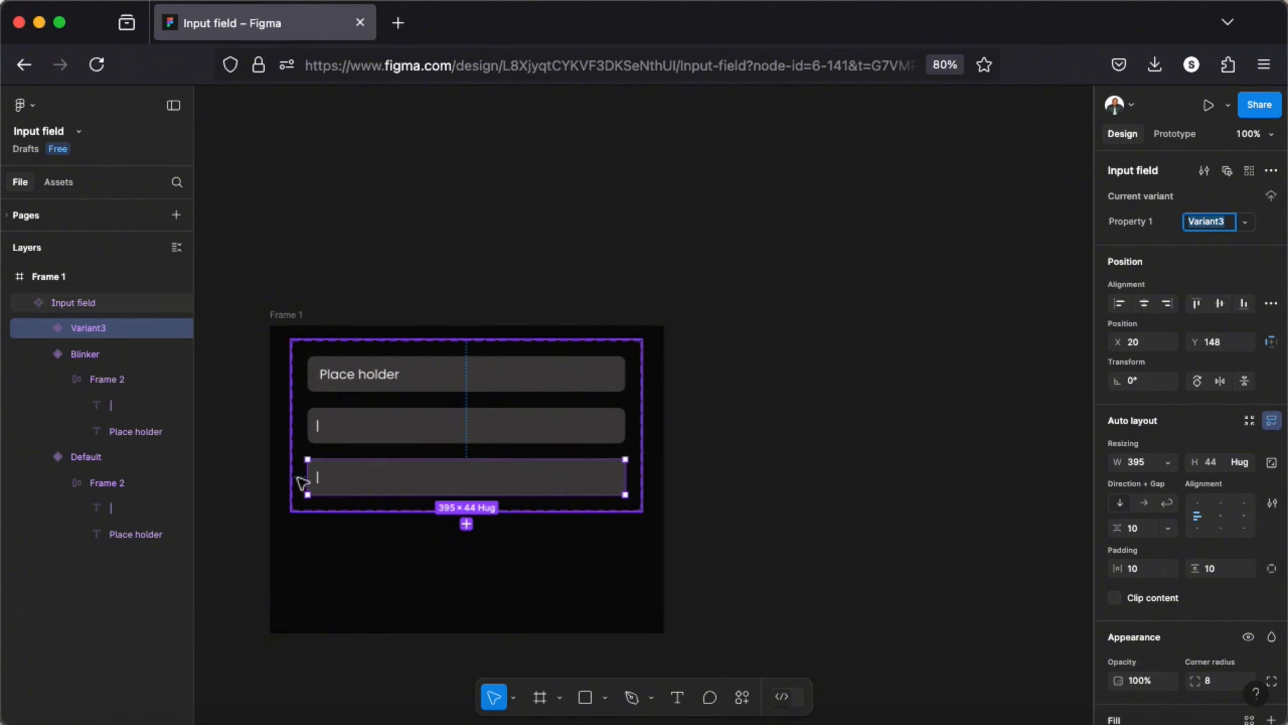
double_click(103, 329)
text(B)
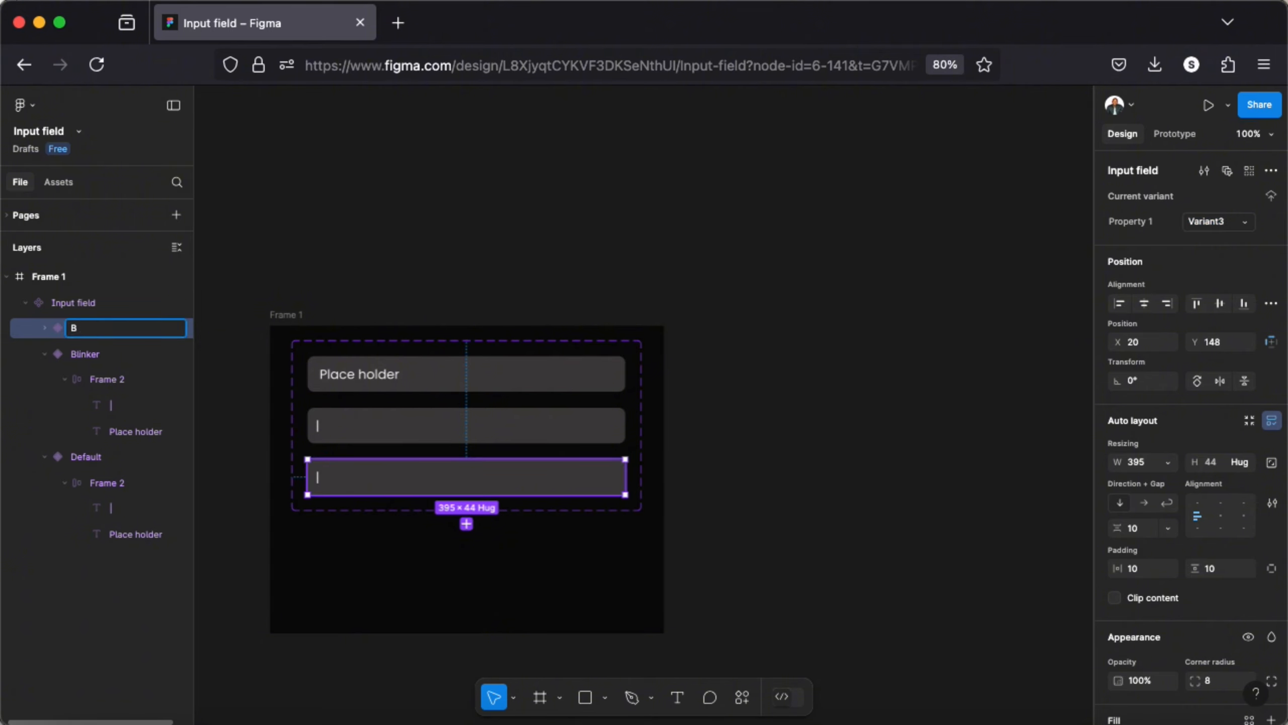
text(linker1)
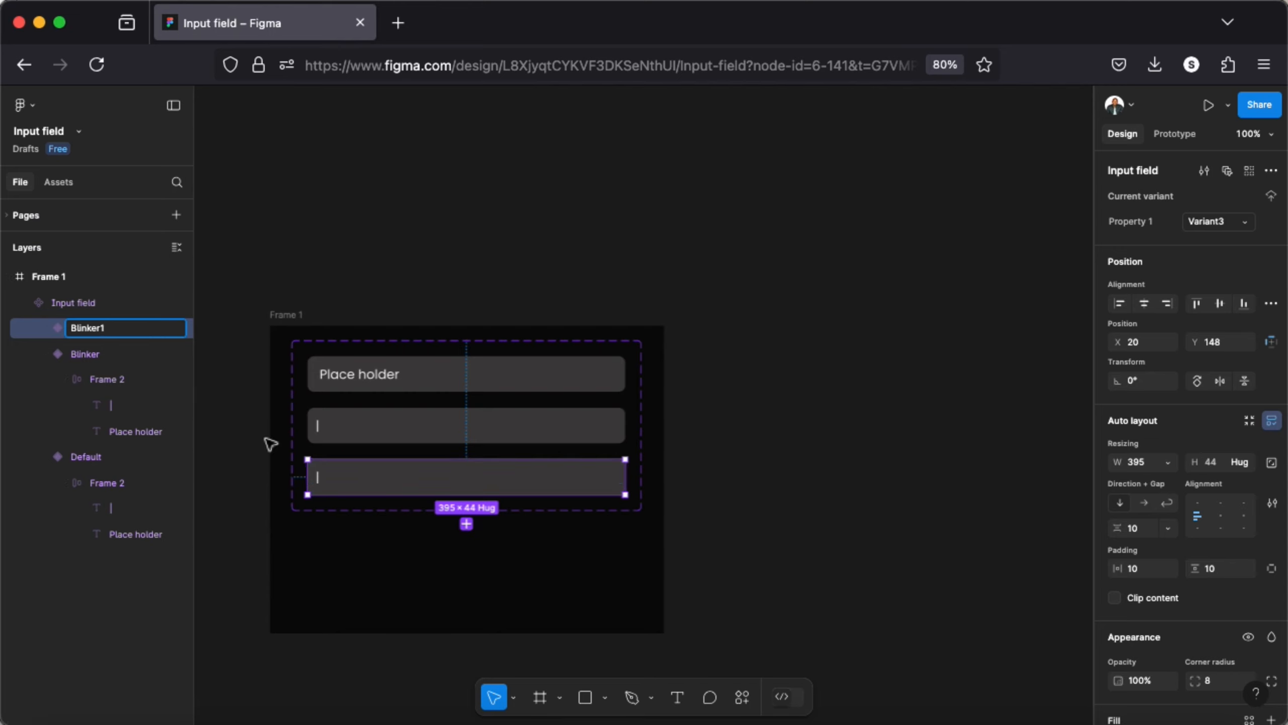
key(Return)
Set the opacity of the vertical bar text in the Blinker1 variant to 10%.
click(45, 329)
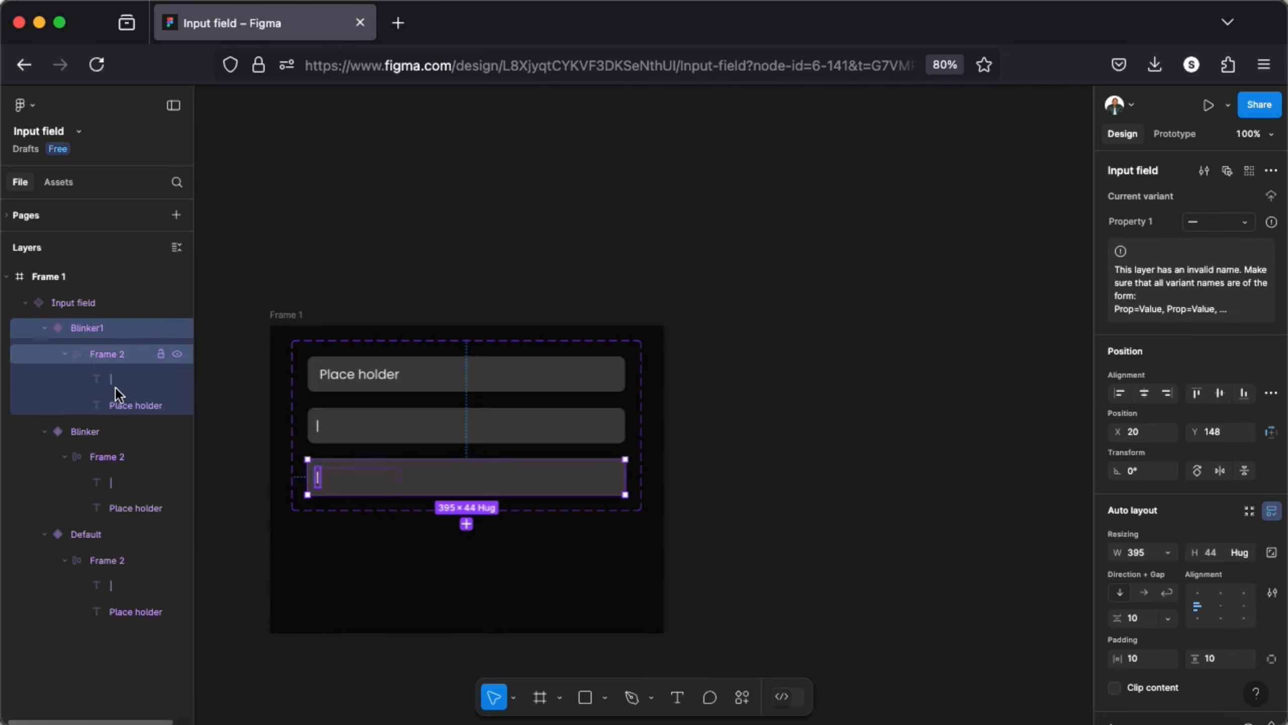
click(121, 382)
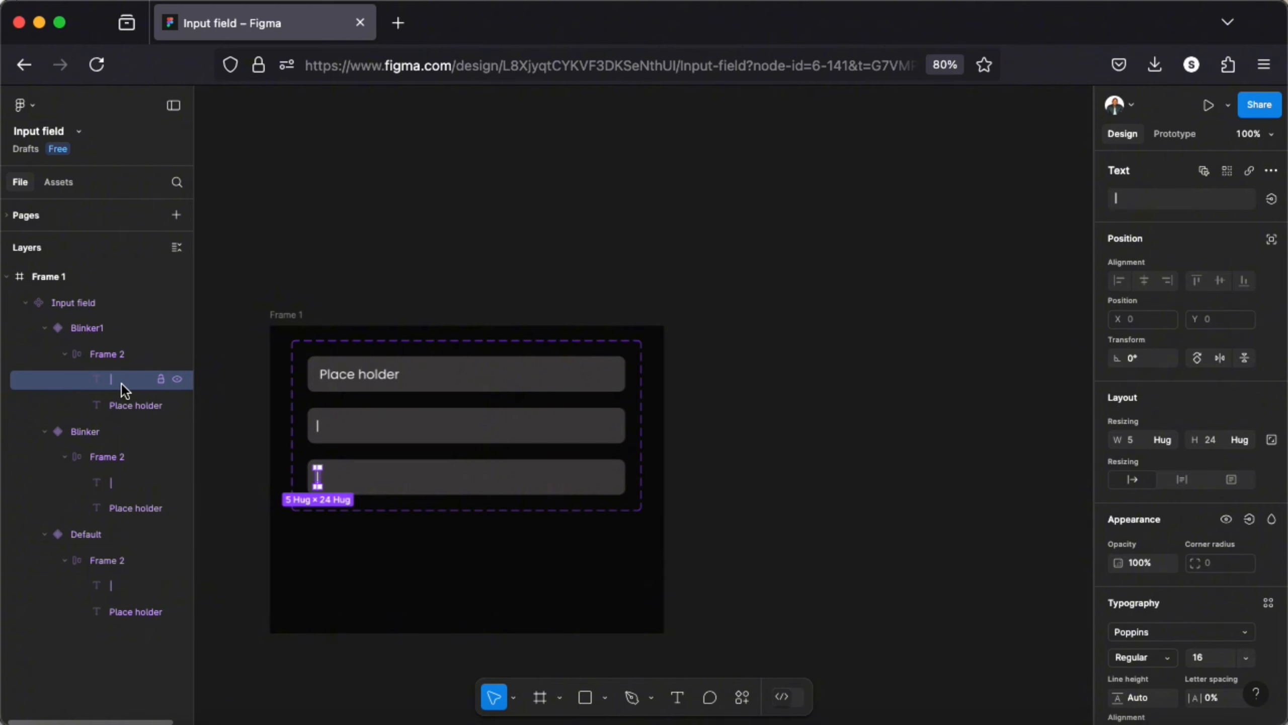
key(1)
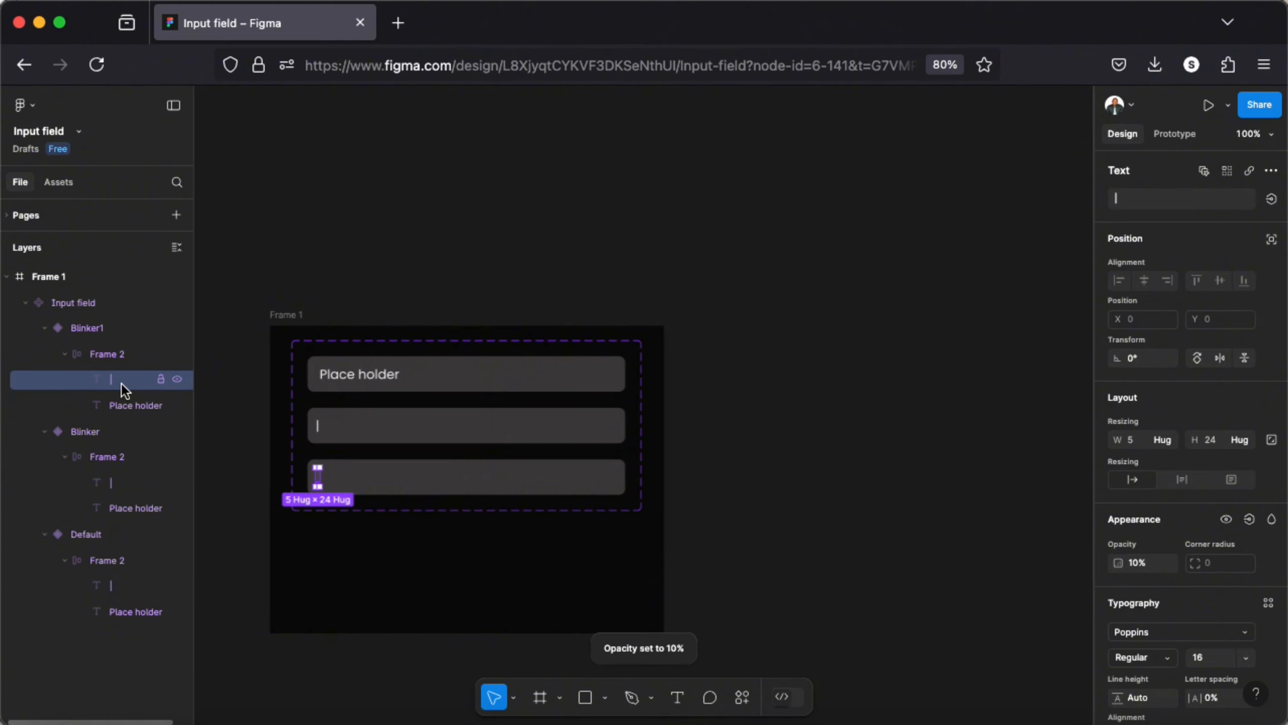
Add a new variant below the Blinker1 variant and rename its layer as "Fill in".
click(415, 490)
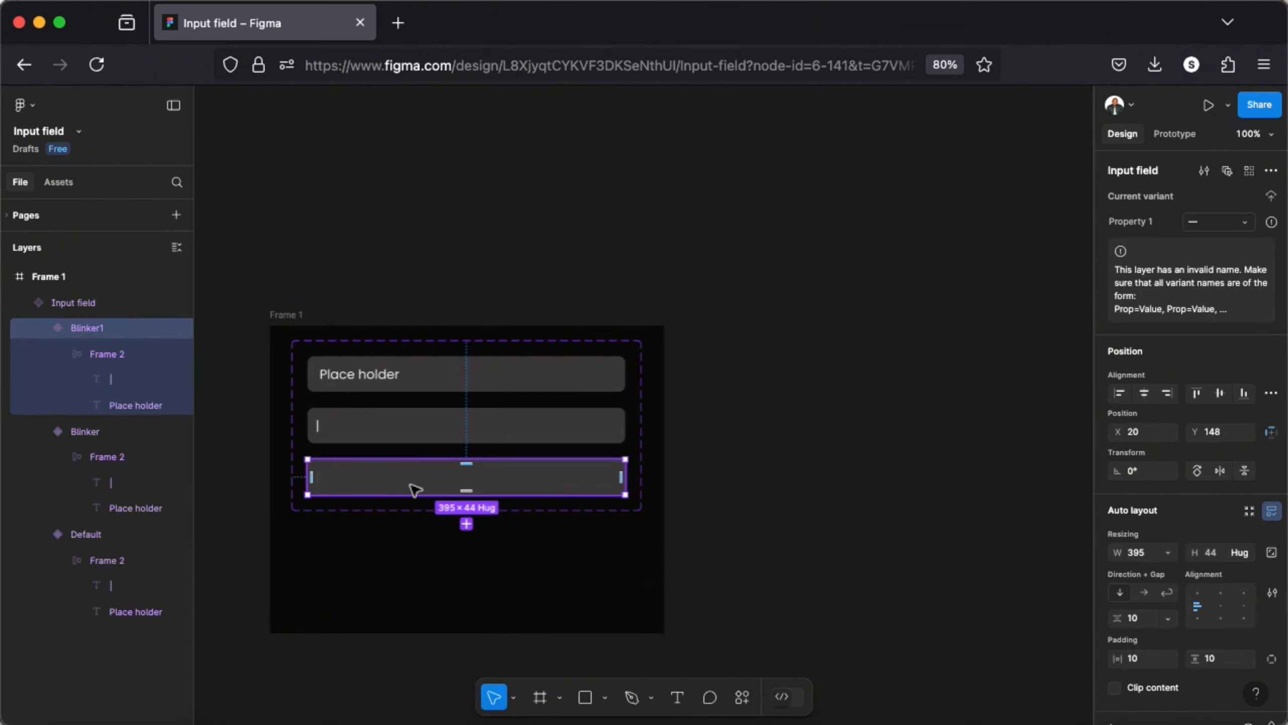
click(467, 525)
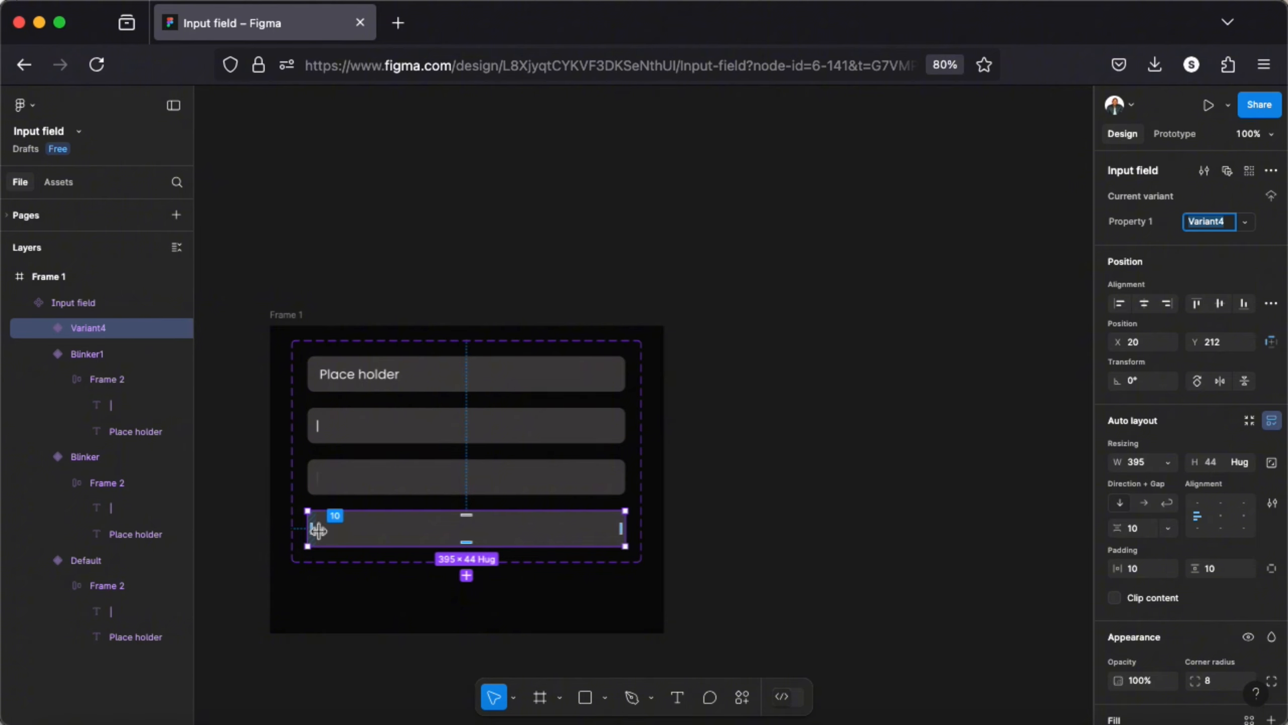
double_click(81, 330)
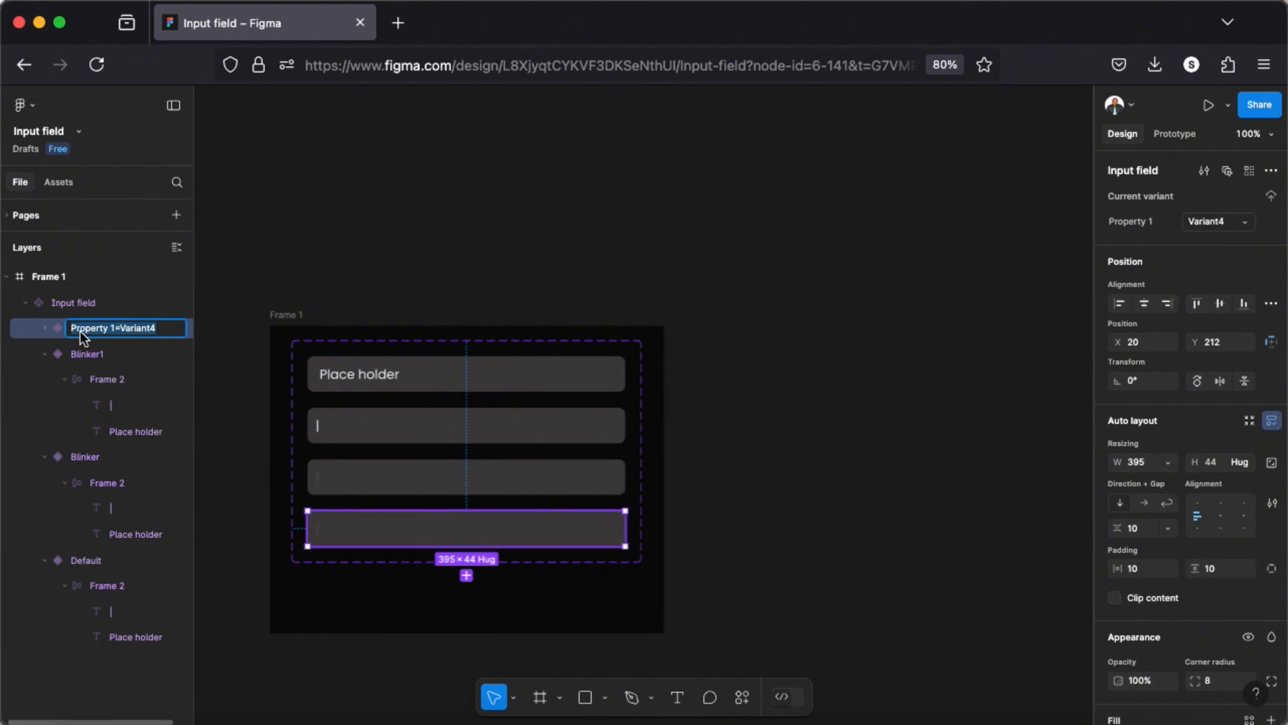
text(Fill in)
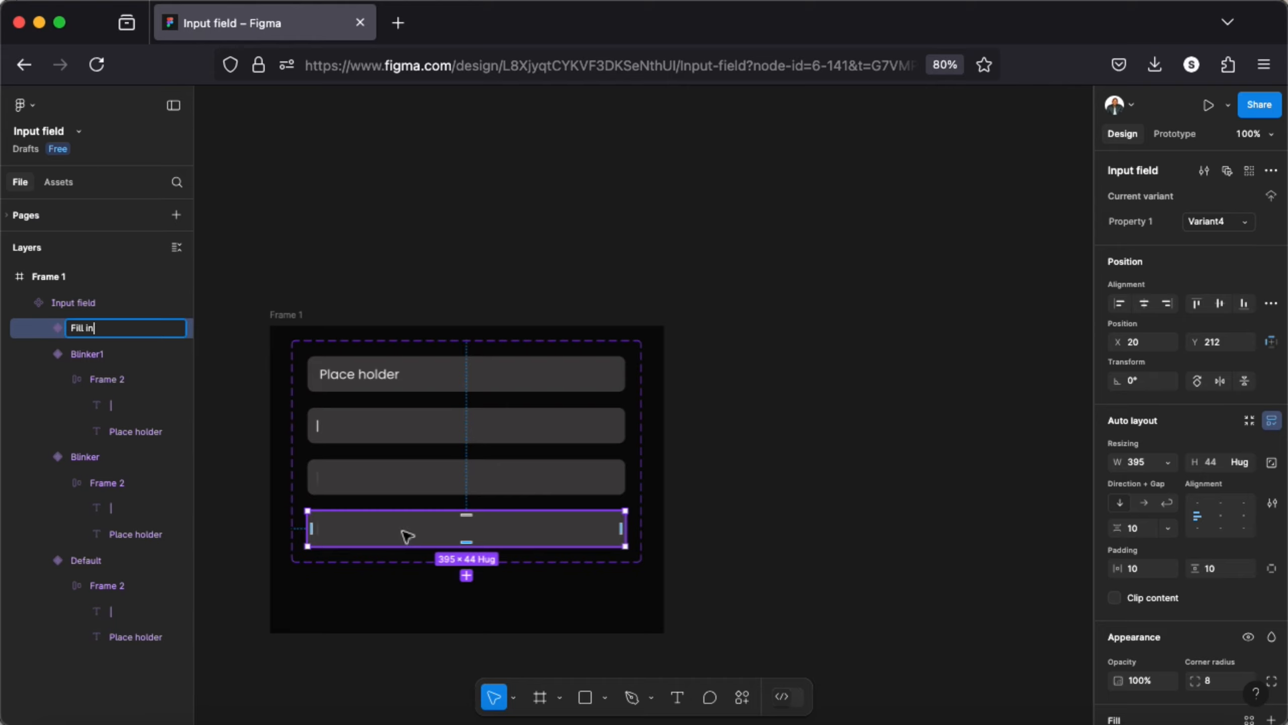
key(Return)
In the Fill in variant, set the vertical bar's opacity to 0% and widen the inner frame to a width of 143.
click(44, 327)
click(85, 377)
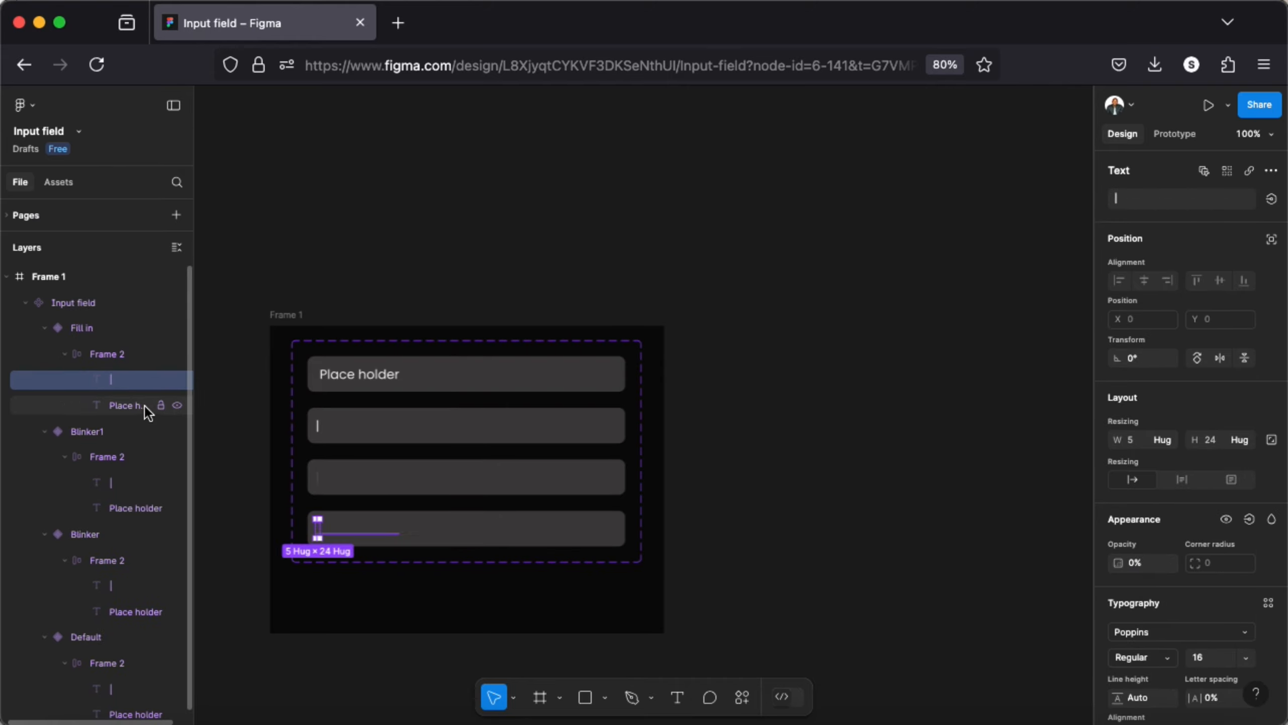
click(108, 353)
drag(321, 527, 432, 524)
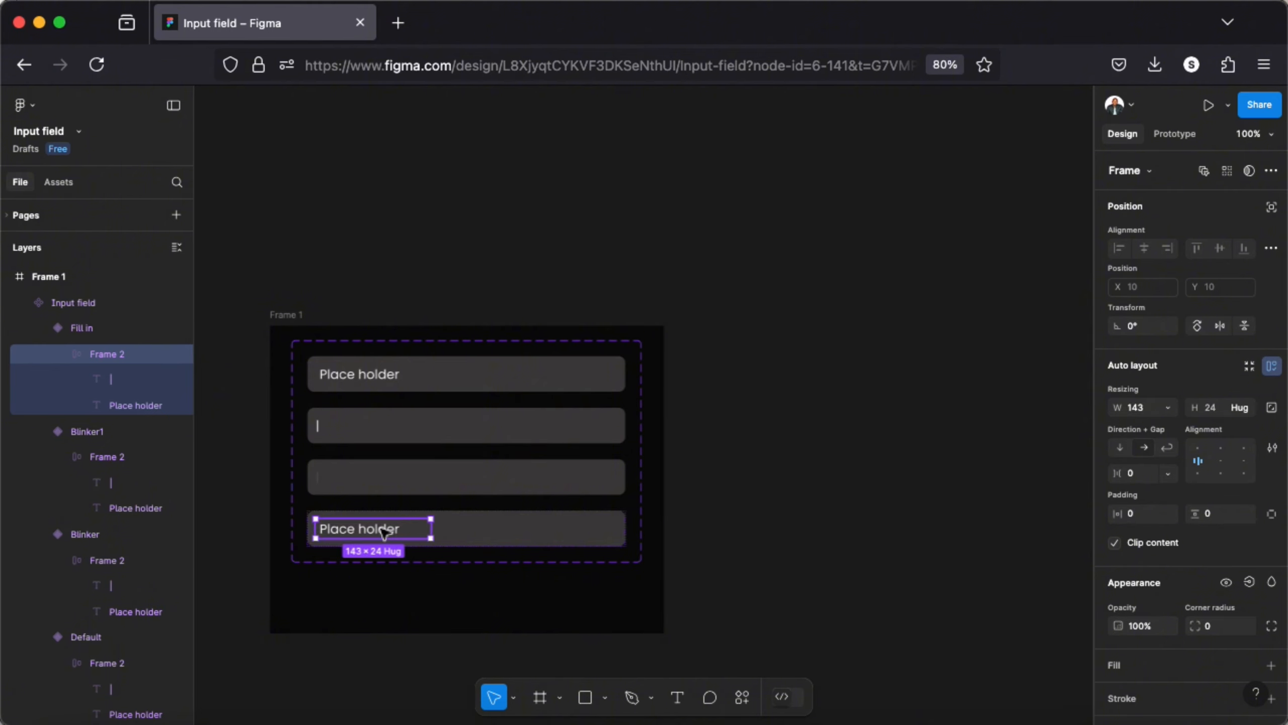
Replace the placeholder text in the Fill in variant with "Input value".
click(384, 531)
double_click(383, 530)
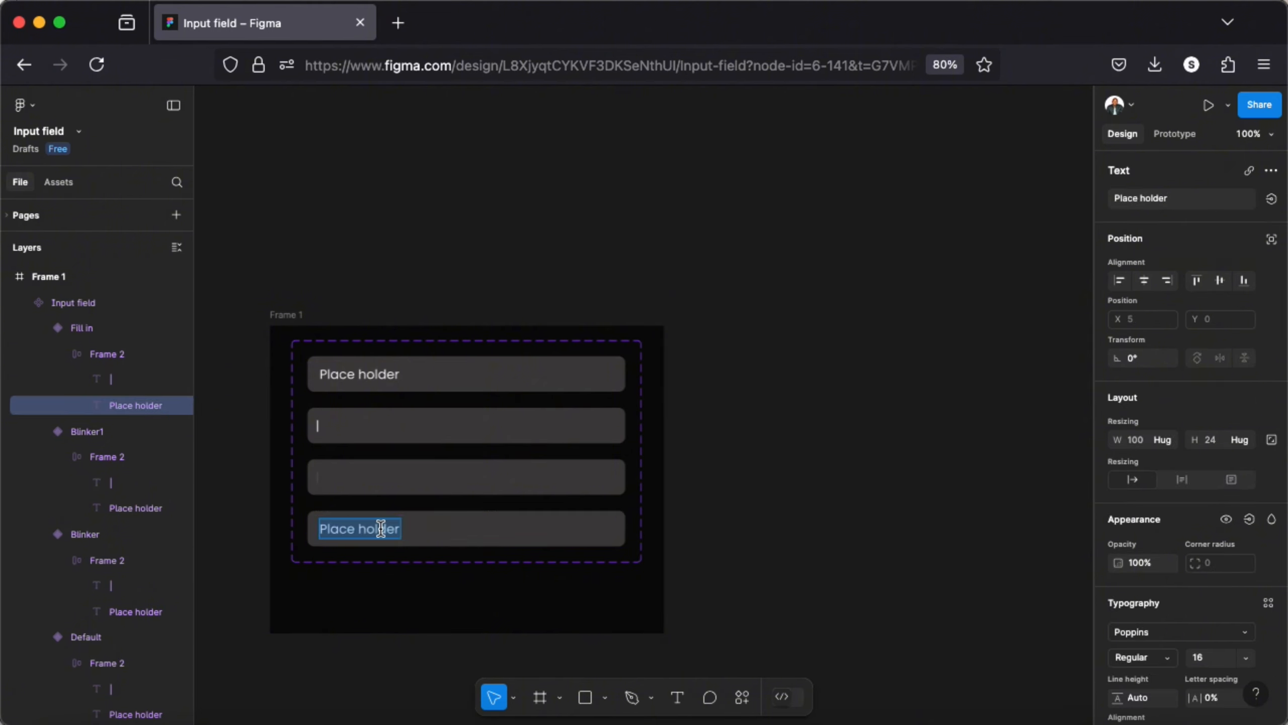
key(BackSpace)
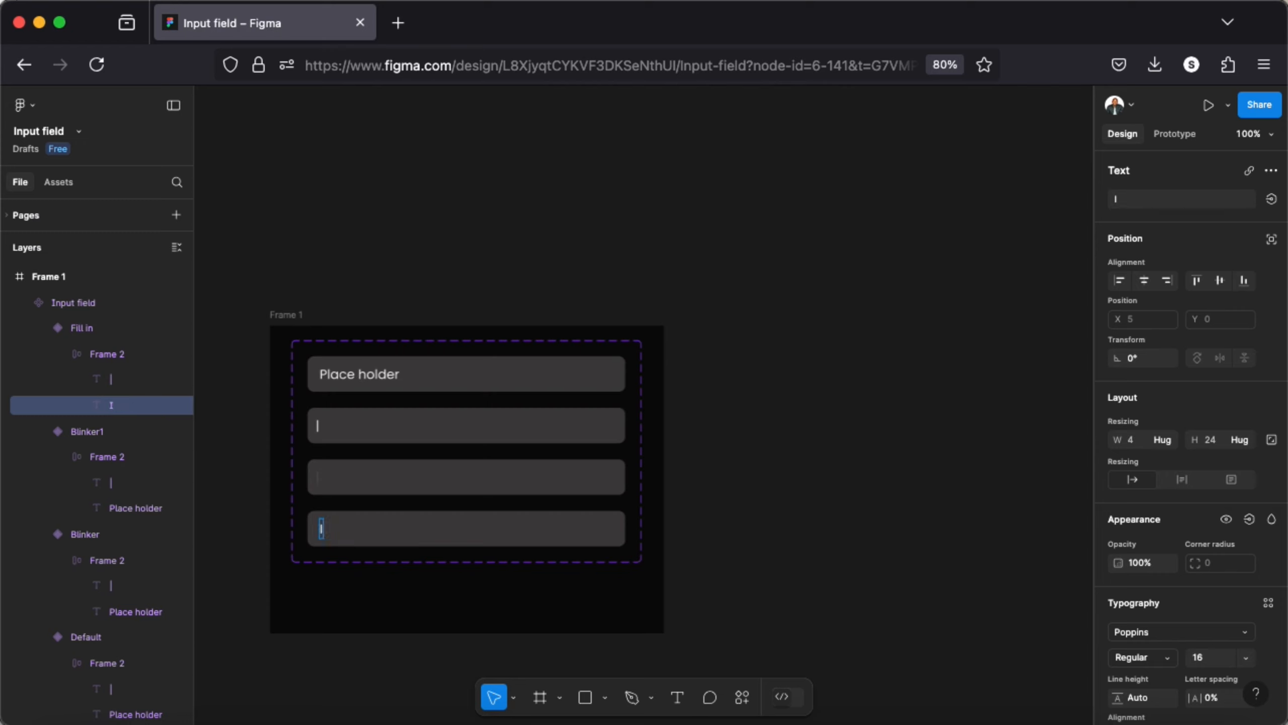
text(Input value)
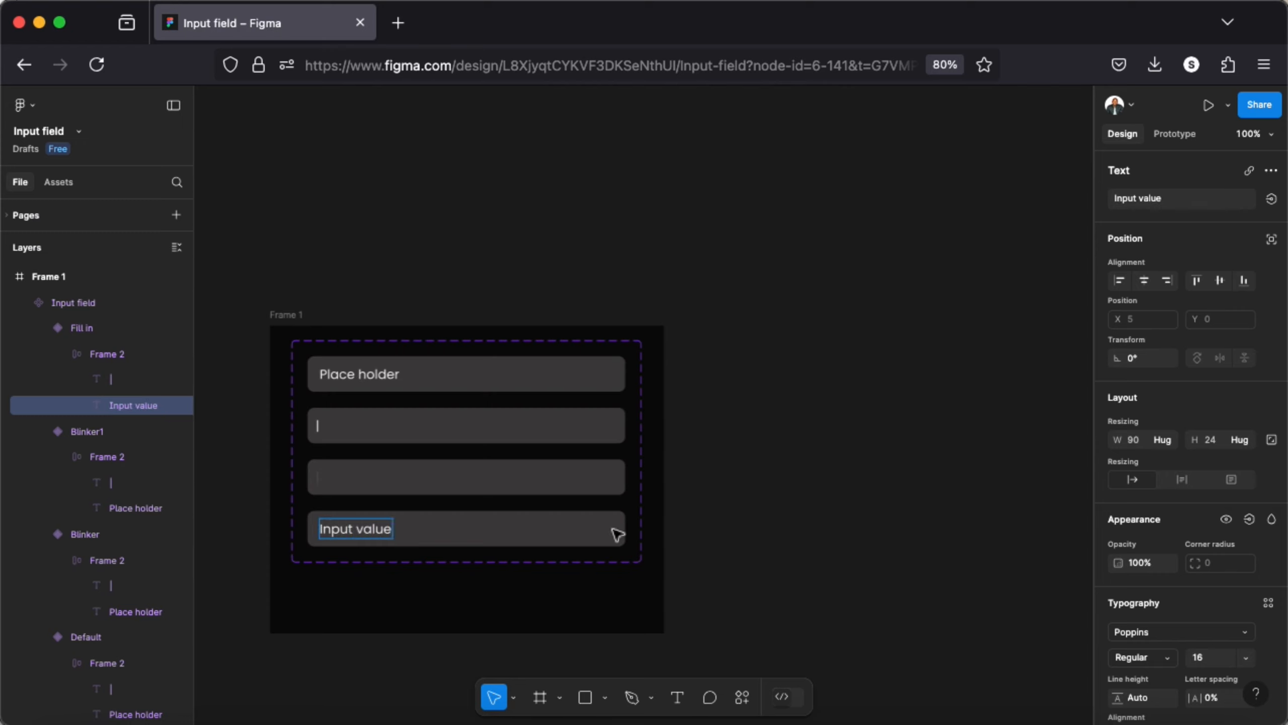
click(469, 388)
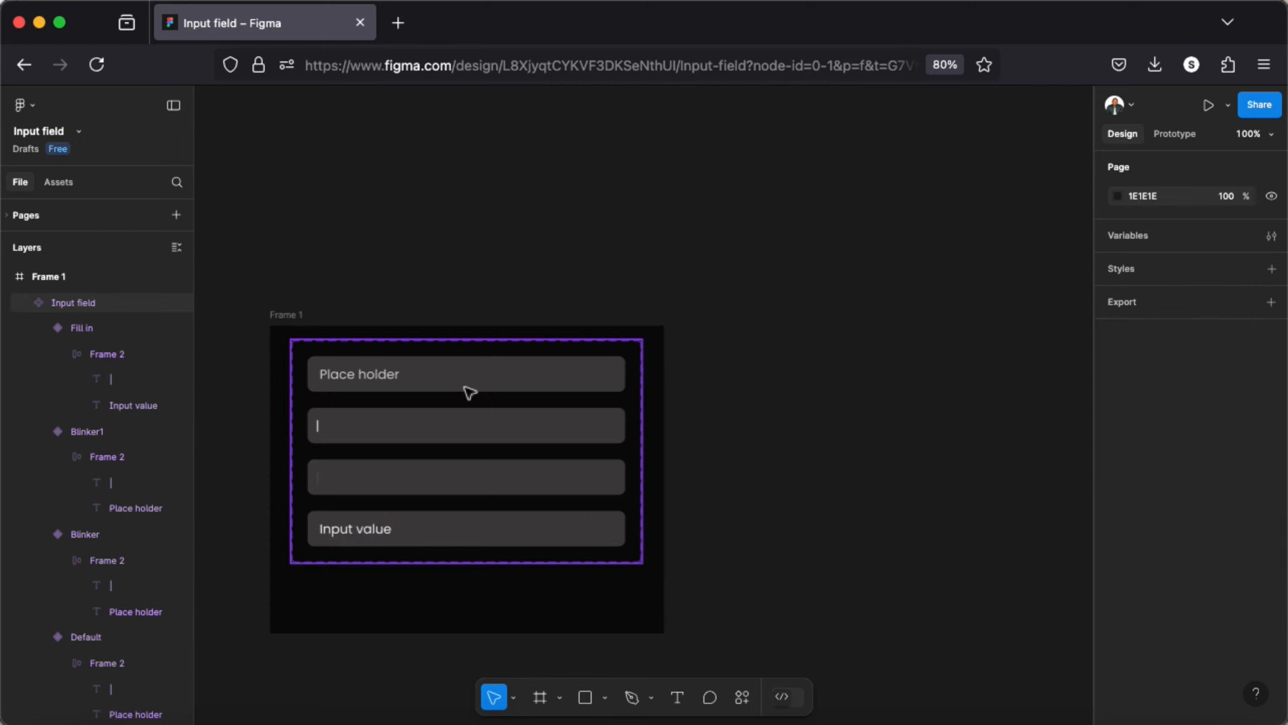
Add a new variant below the Fill in variant and rename its layer as "Error!".
click(465, 534)
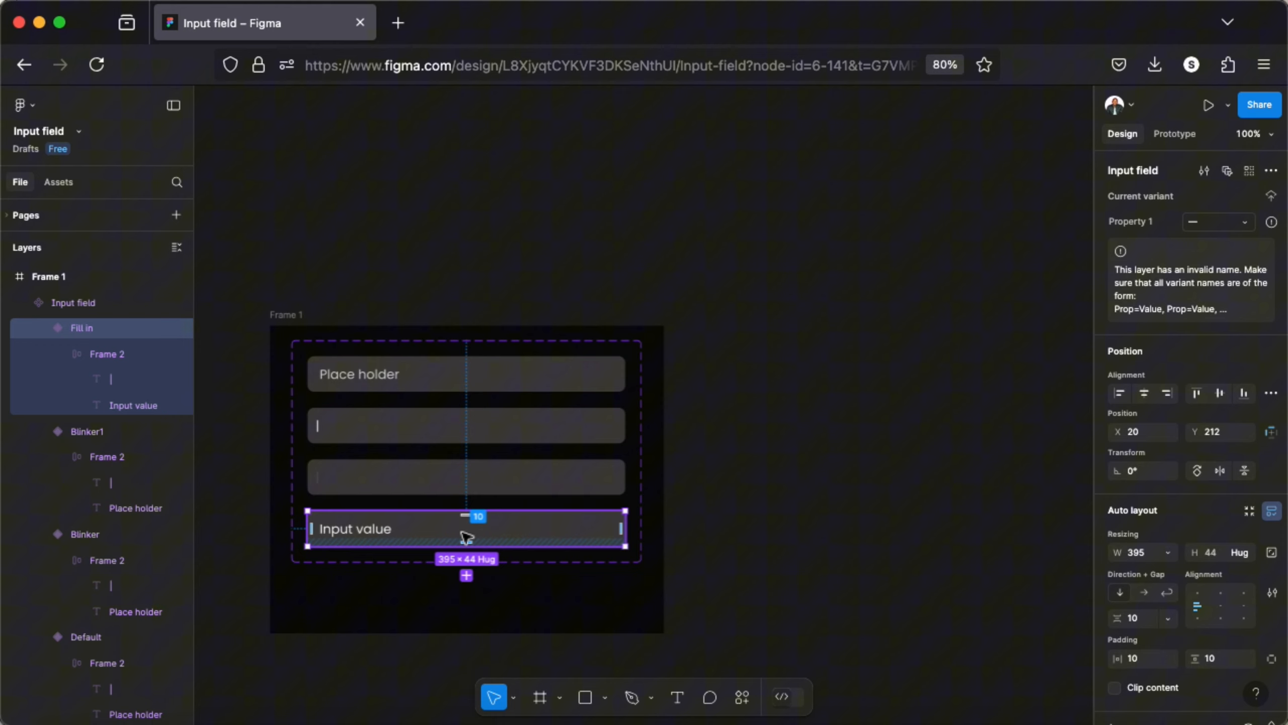
click(466, 575)
double_click(104, 327)
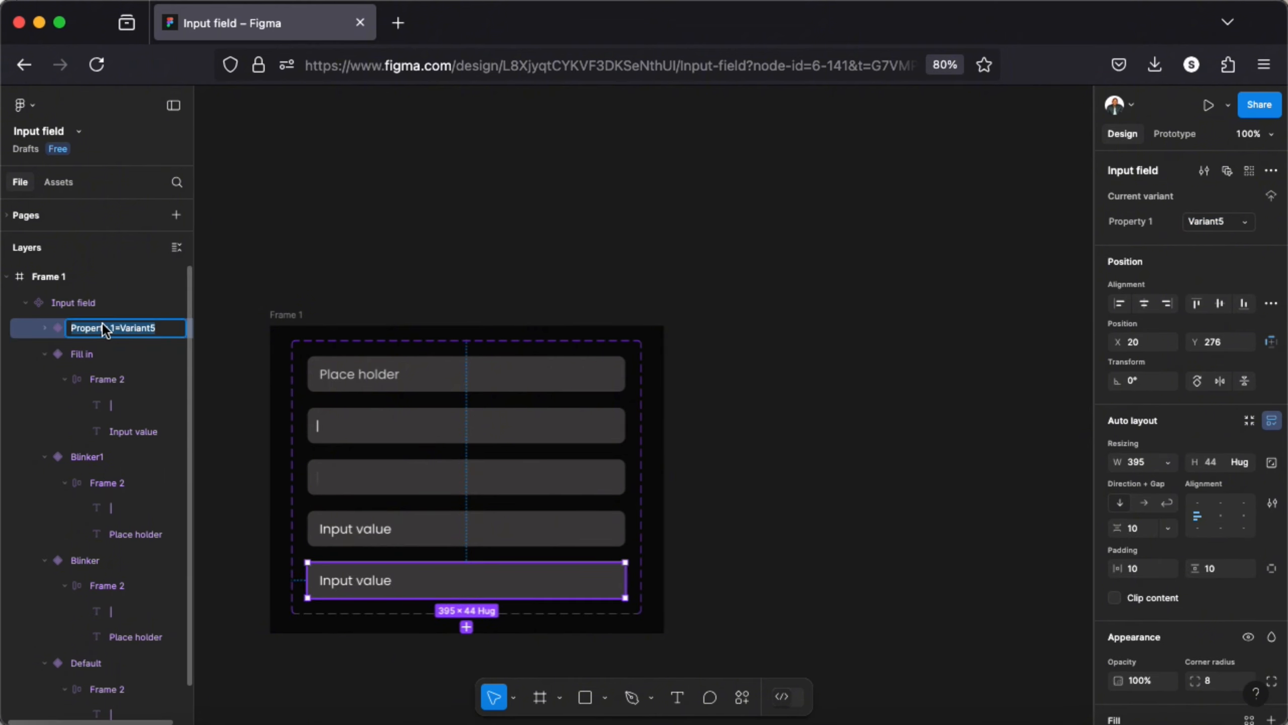
key(BackSpace)
text(Error!)
Replace the text in the Error! variant with "Invalid input".
double_click(373, 584)
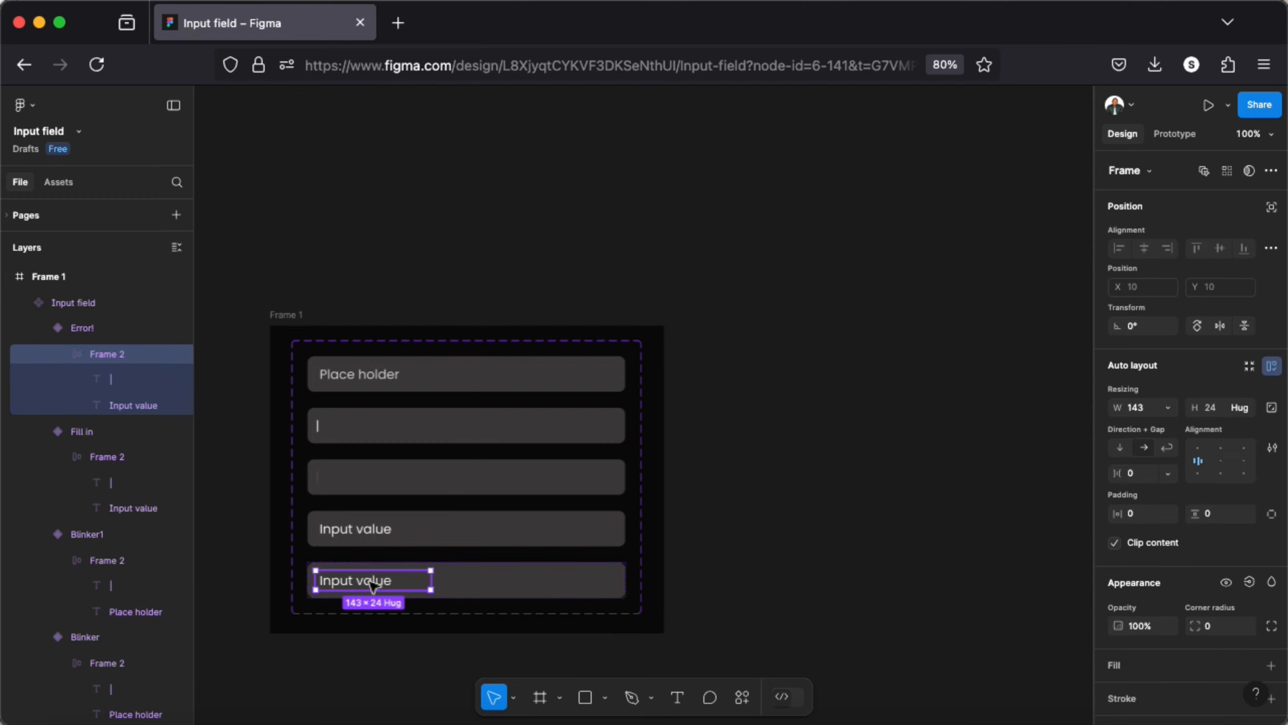
click(372, 584)
double_click(370, 580)
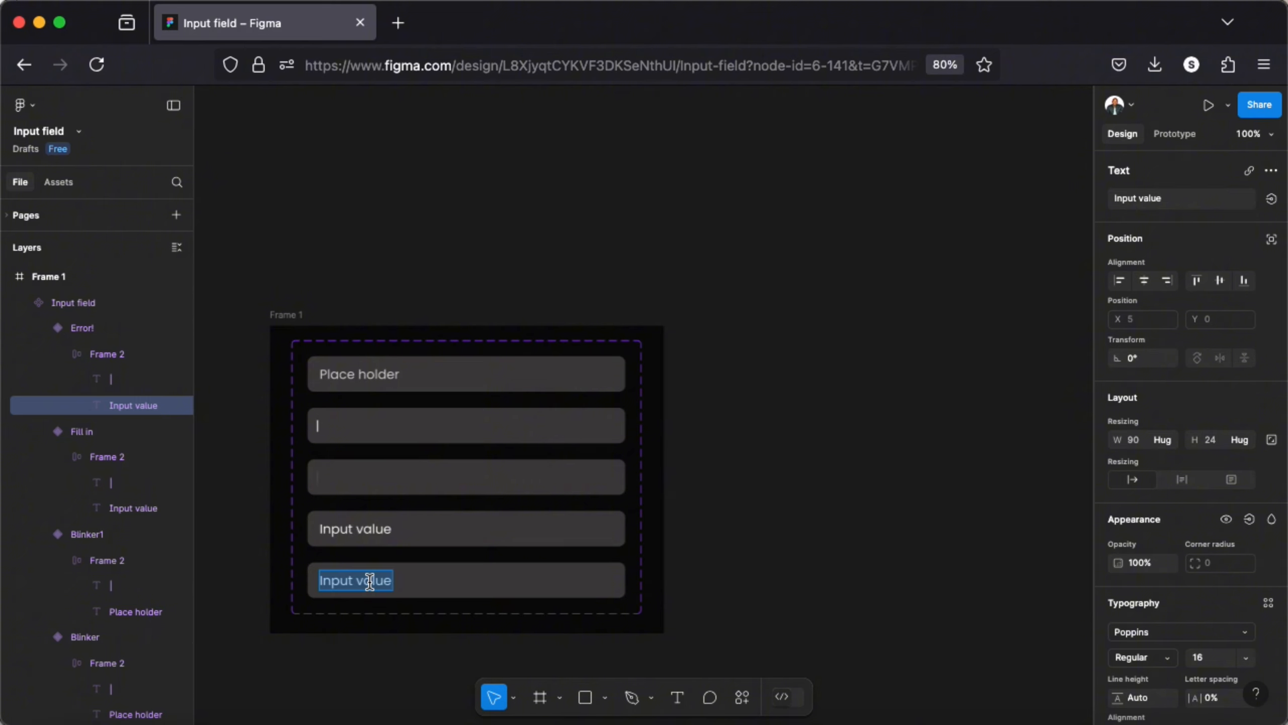
text(Inval)
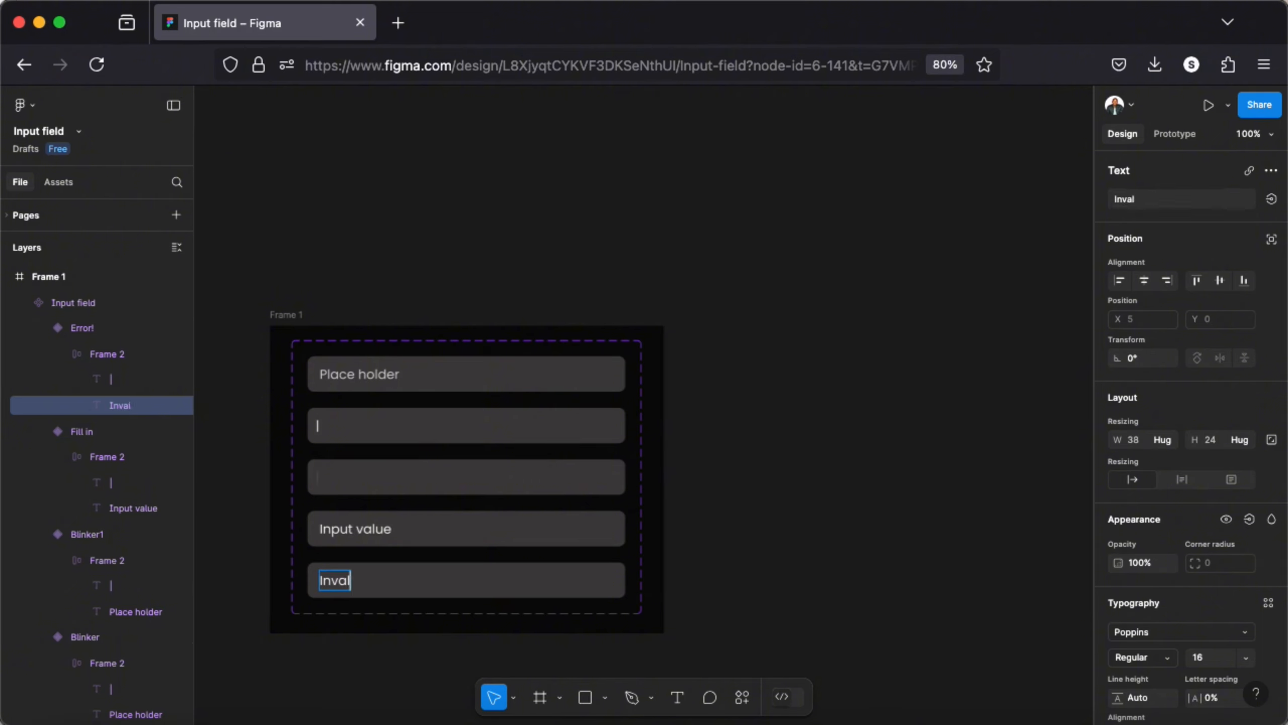
text(id input)
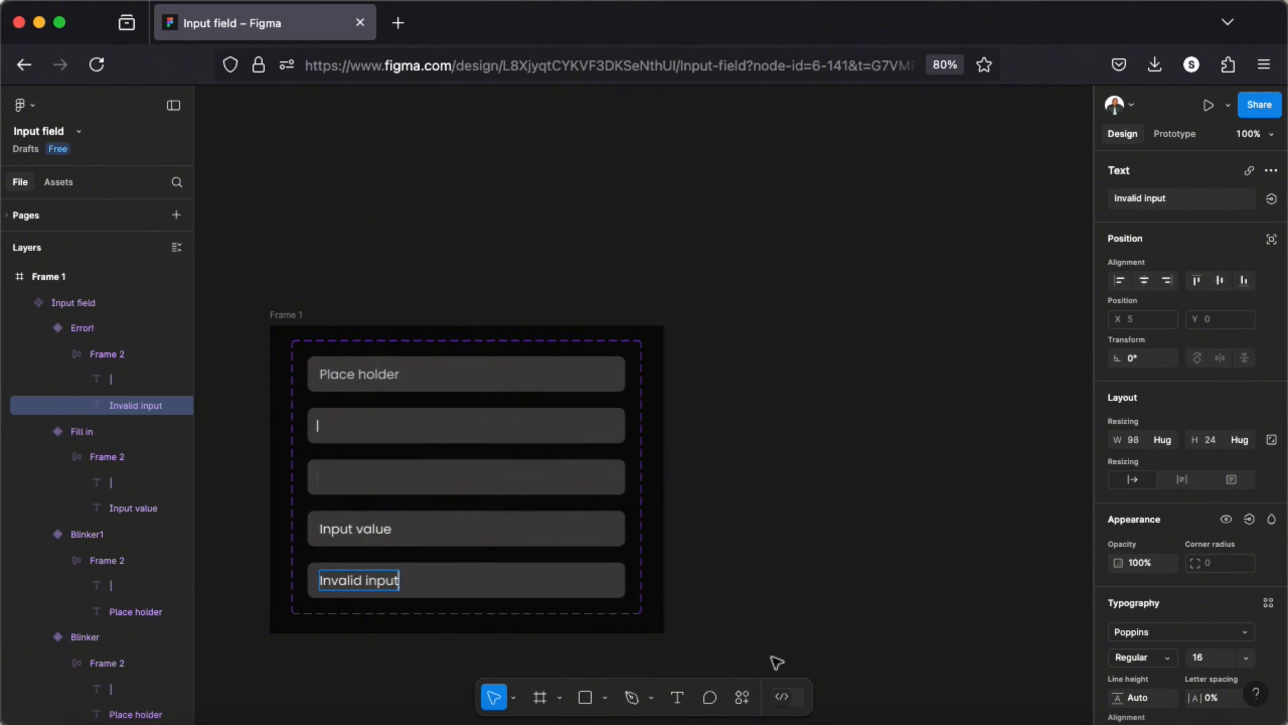
Change the fill colour of the "Invalid input" text to red FF0000.
drag(392, 584, 280, 567)
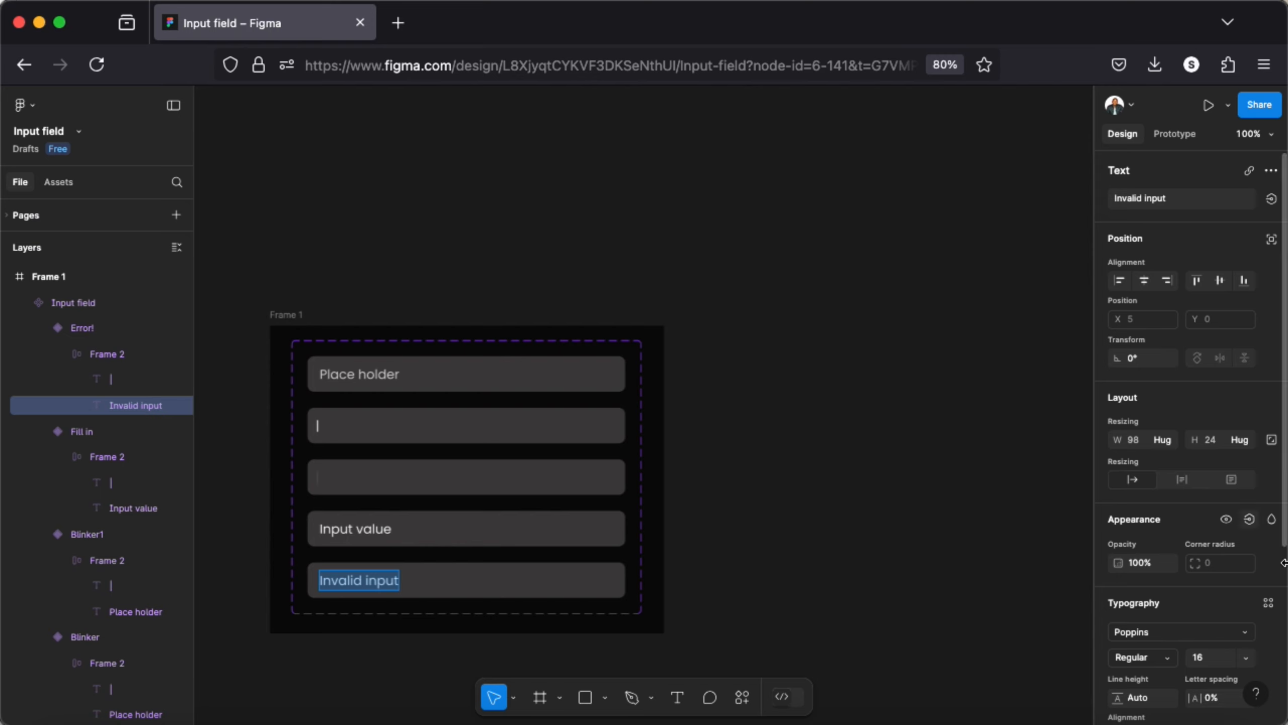
scroll(1233, 580, down, 5)
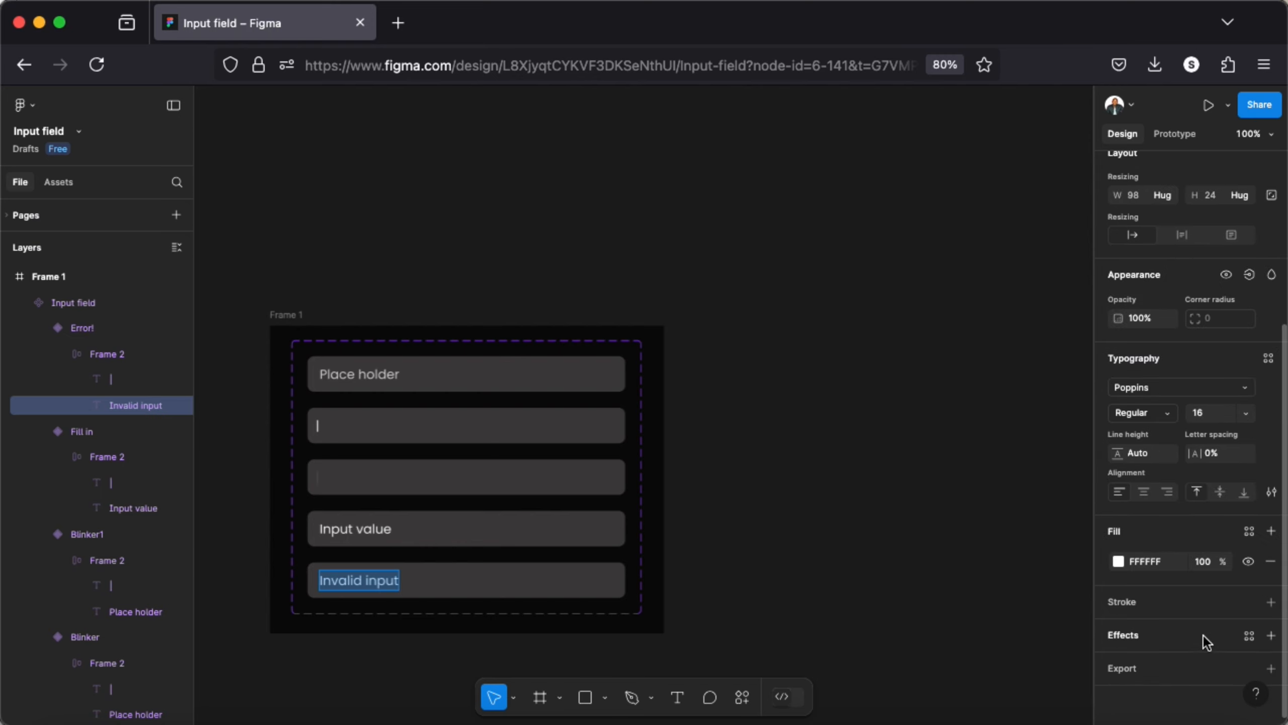
click(1118, 561)
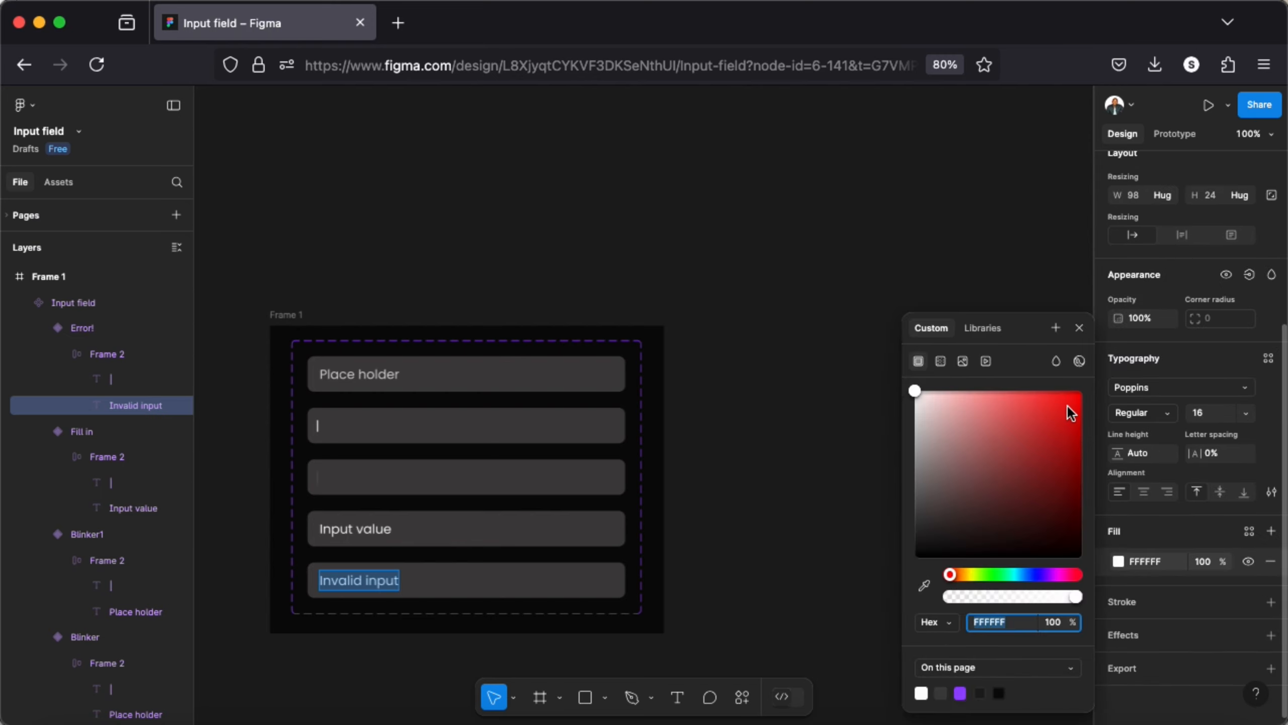
drag(1067, 405, 1084, 385)
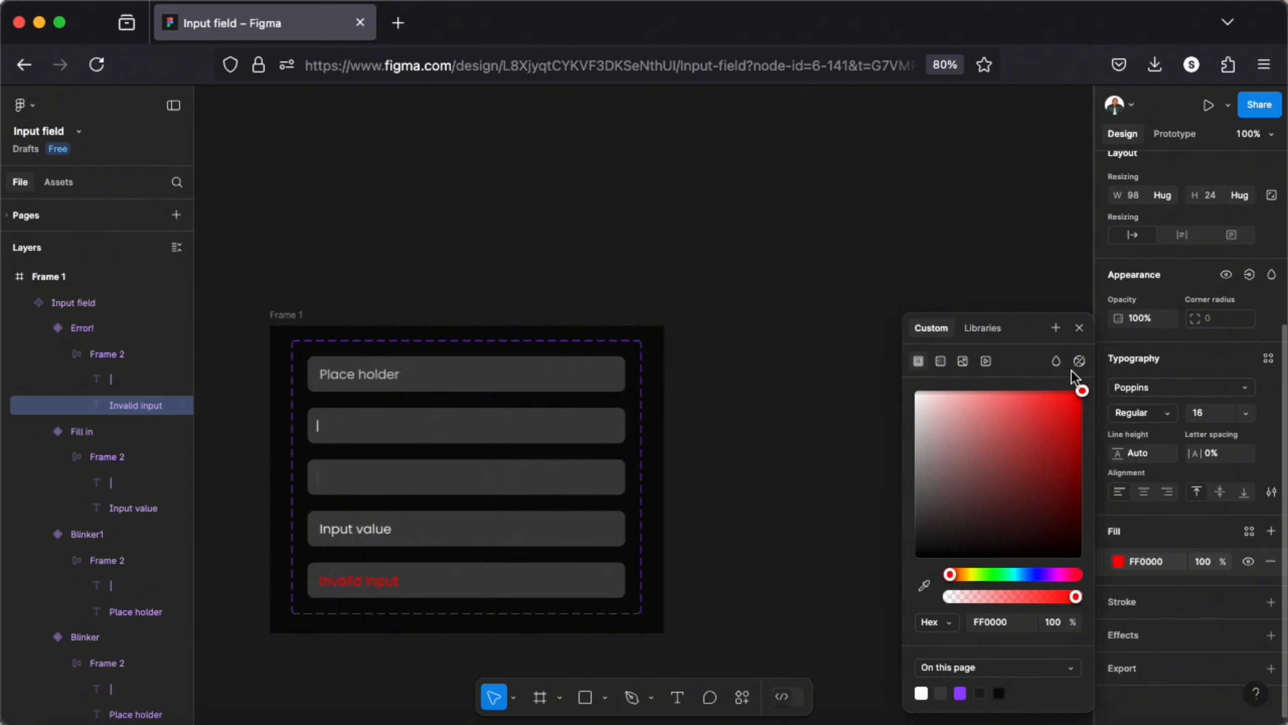
click(1087, 332)
Create a prototype connection from the Default variant to the Blinker variant with the On click trigger.
click(487, 375)
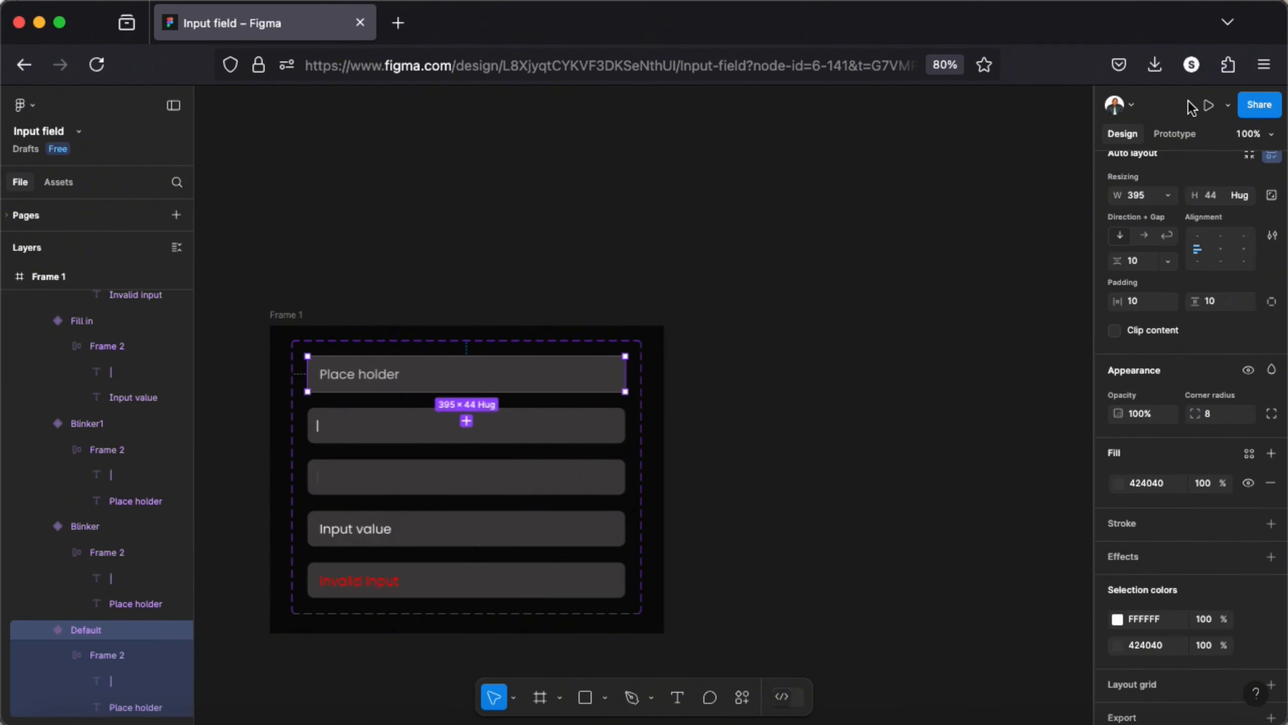
click(1172, 139)
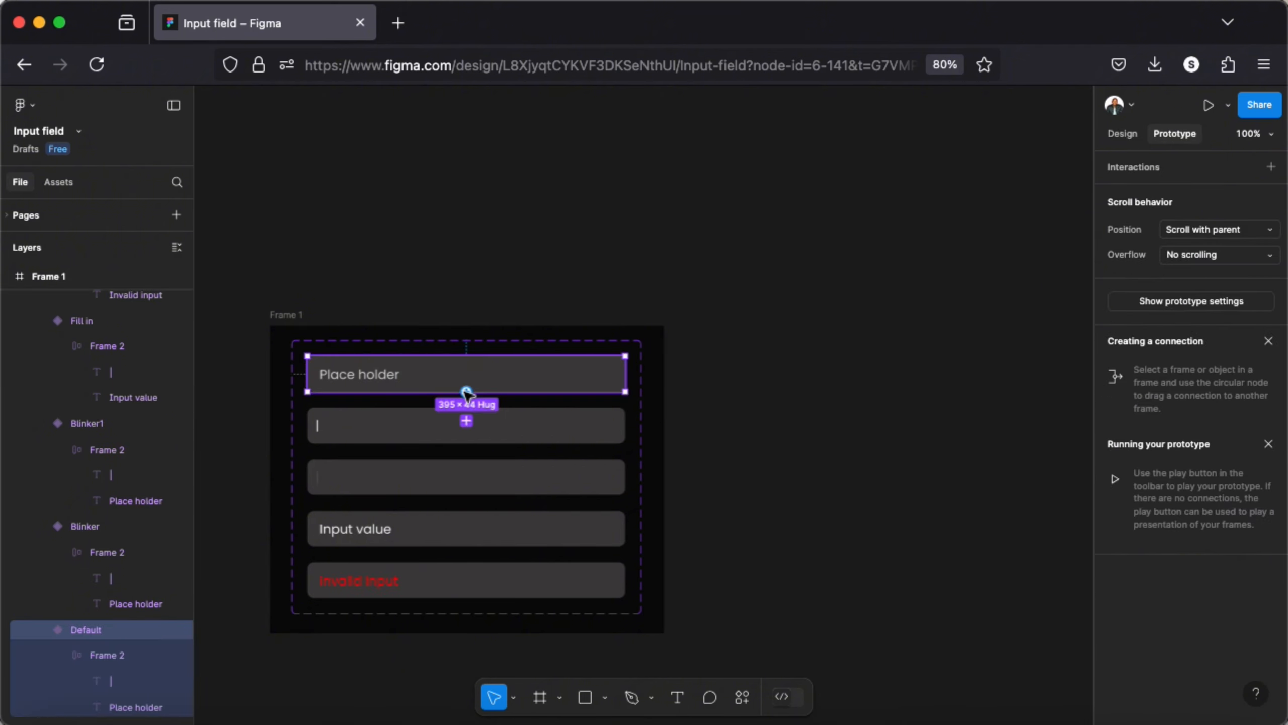
drag(466, 391, 466, 420)
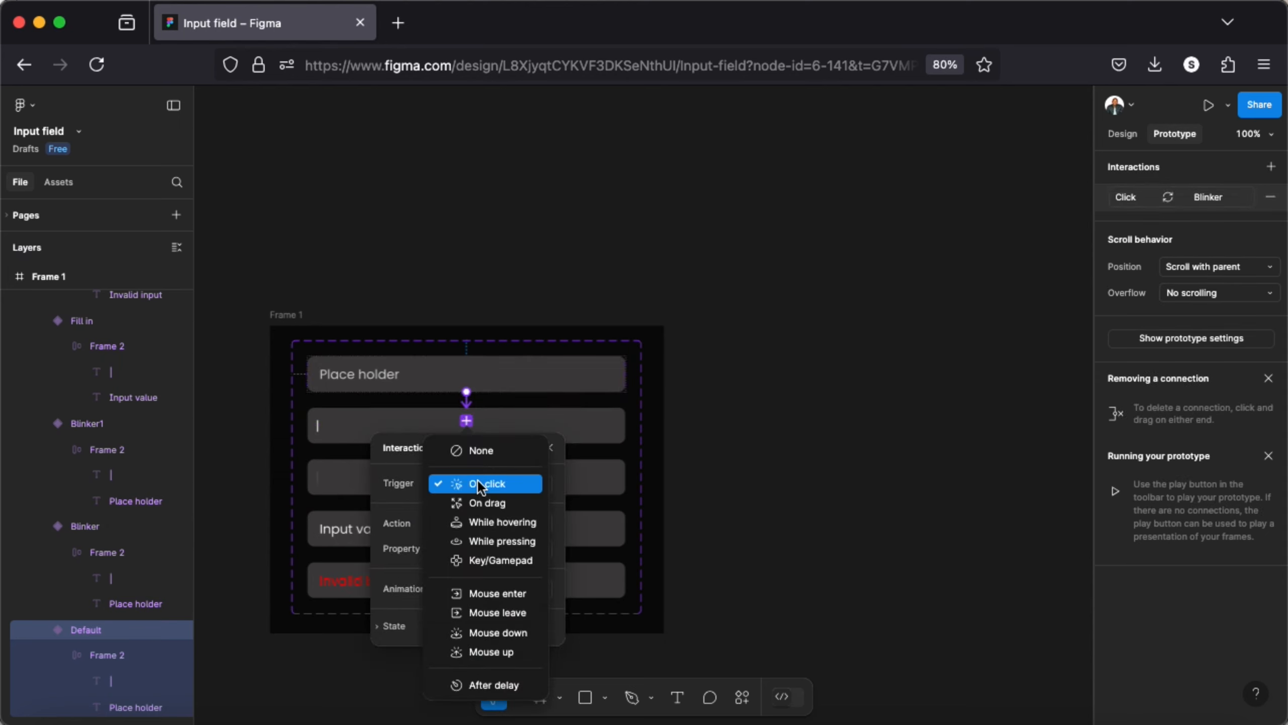
click(477, 483)
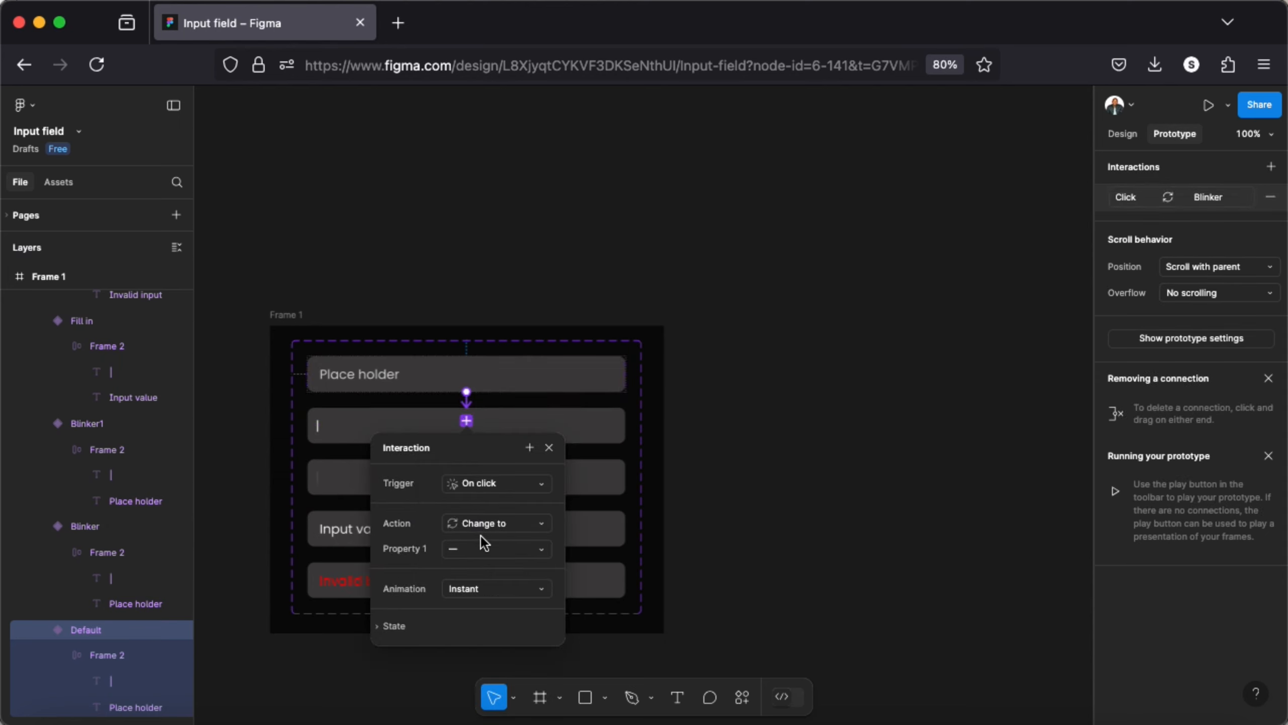
Set the Default-to-Blinker interaction's animation to Smart animate with a duration of 300 ms.
click(497, 591)
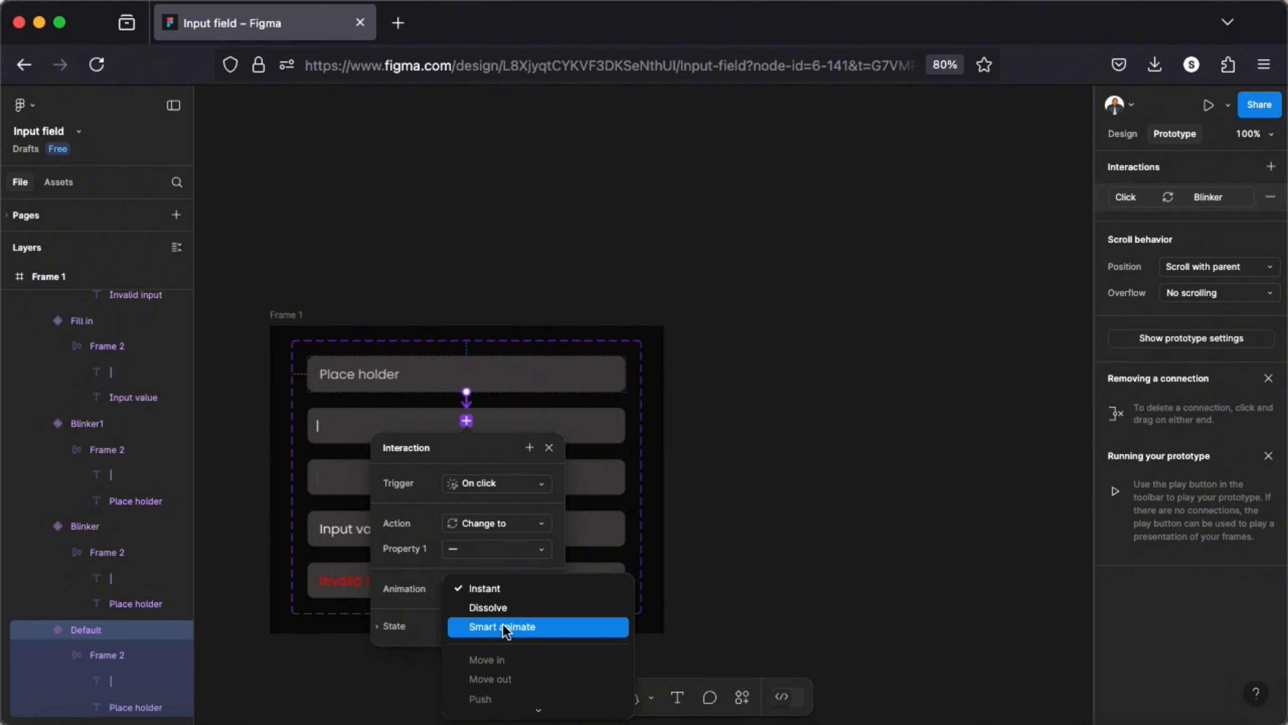
click(501, 626)
click(479, 638)
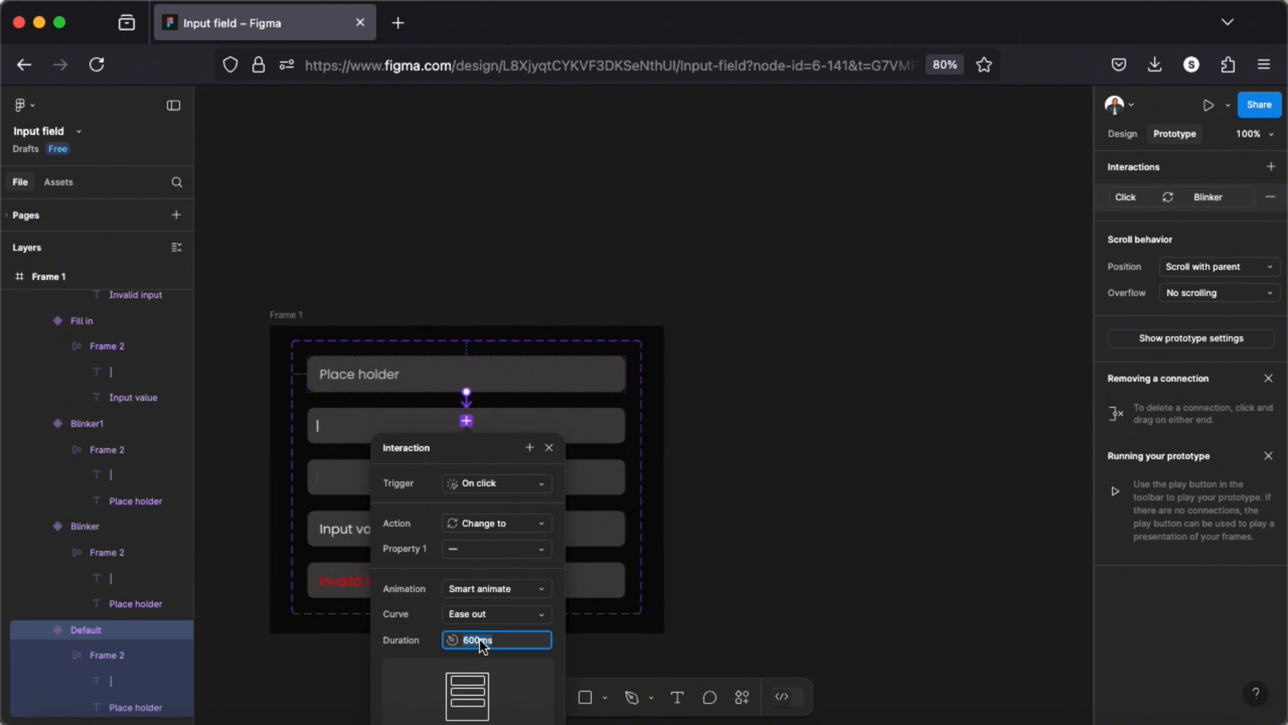
text(300)
key(Return)
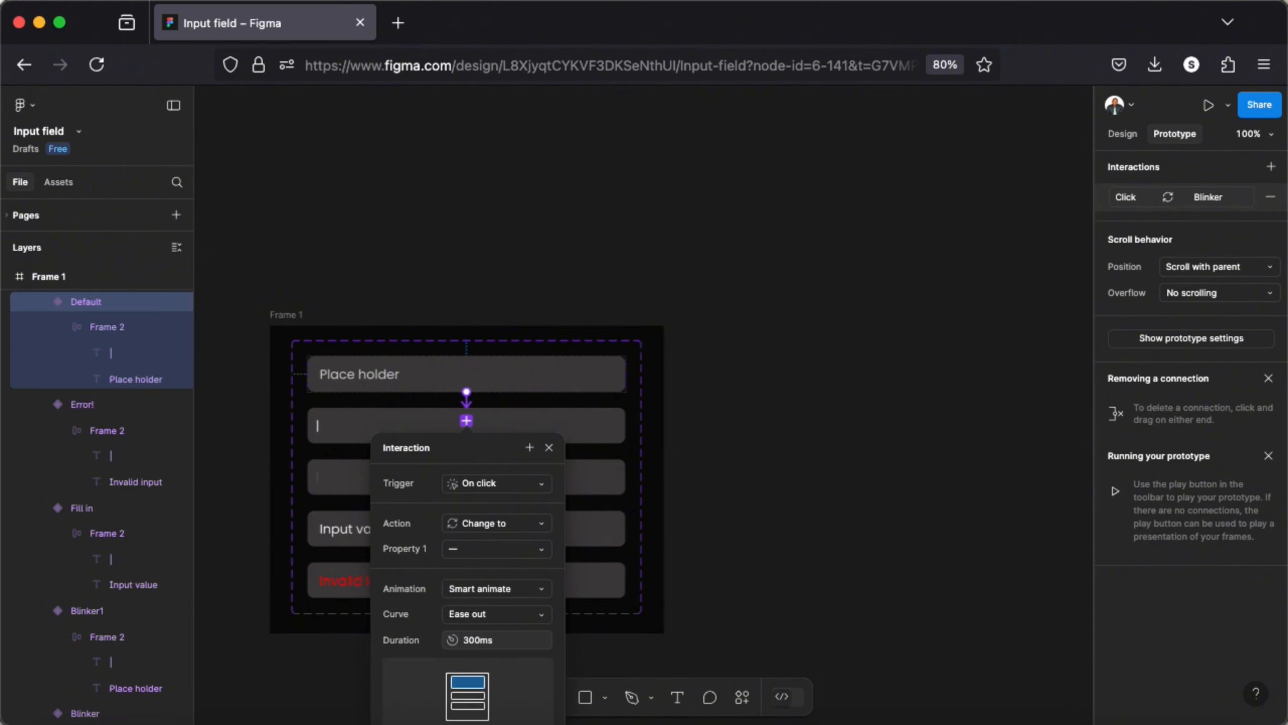
Create a prototype connection from the Blinker variant to the Blinker1 variant with the After delay trigger.
click(549, 447)
click(491, 439)
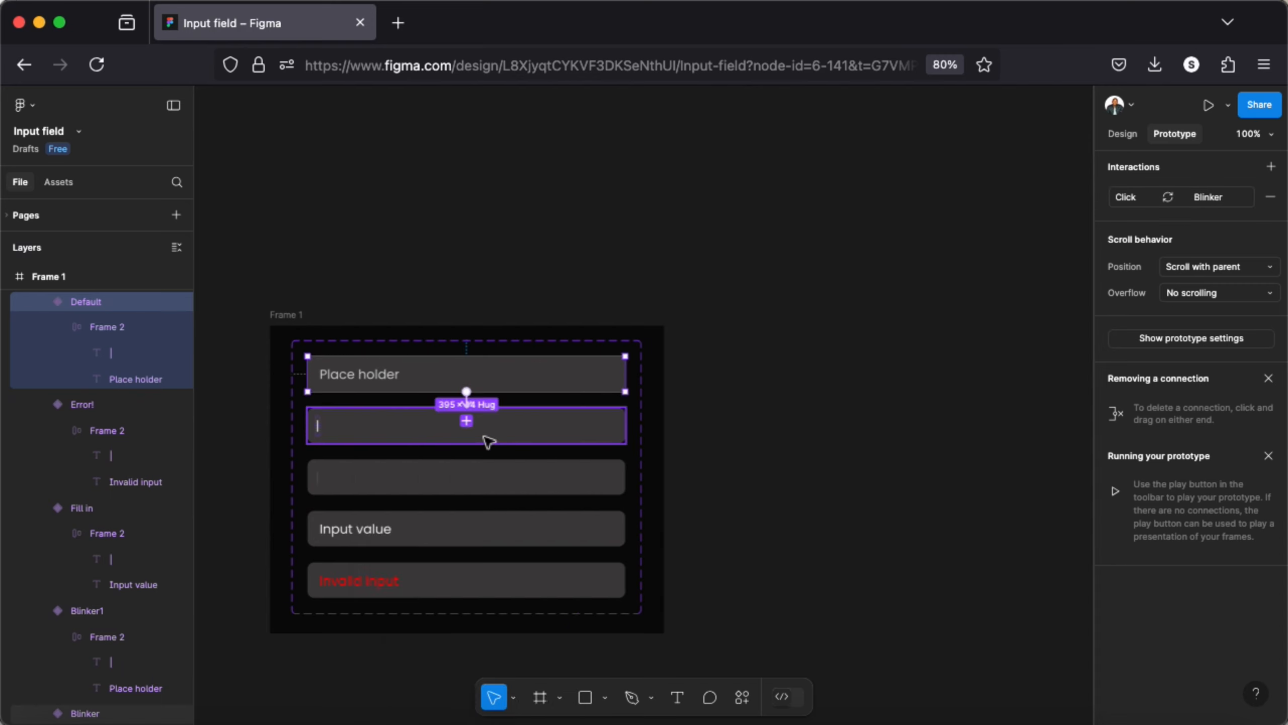
drag(466, 442, 469, 491)
click(487, 534)
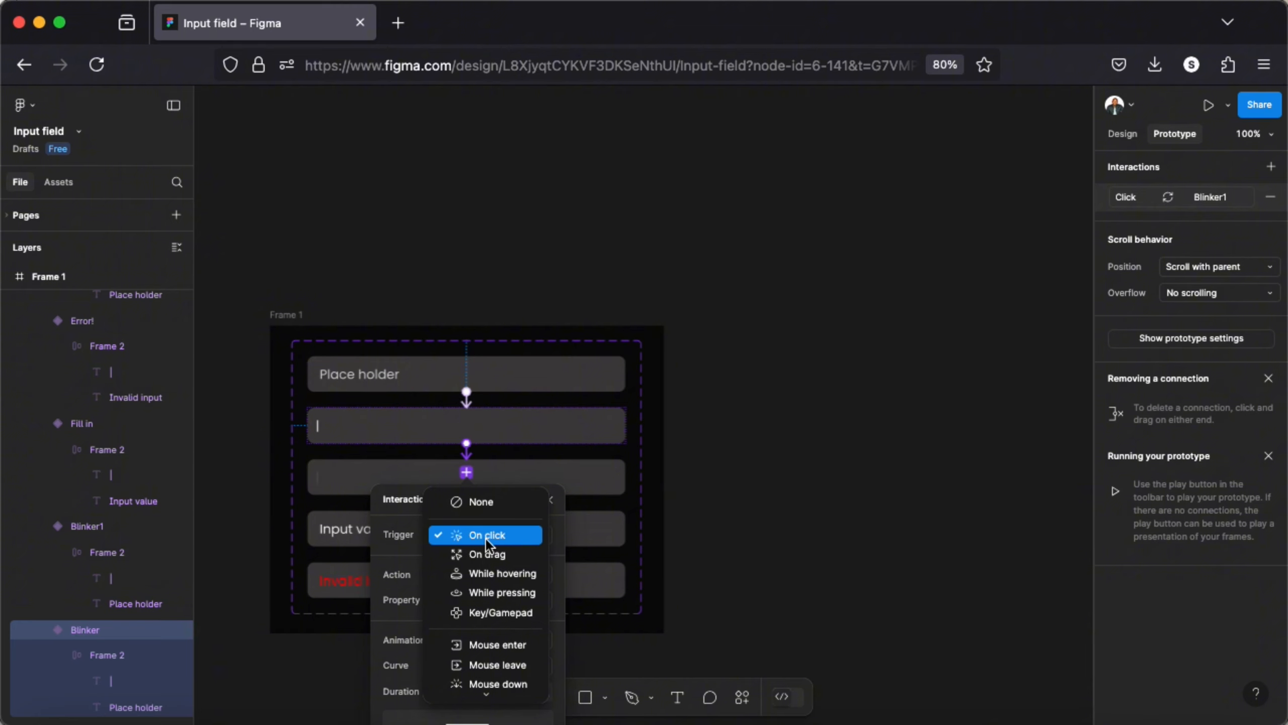
scroll(515, 602, down, 2)
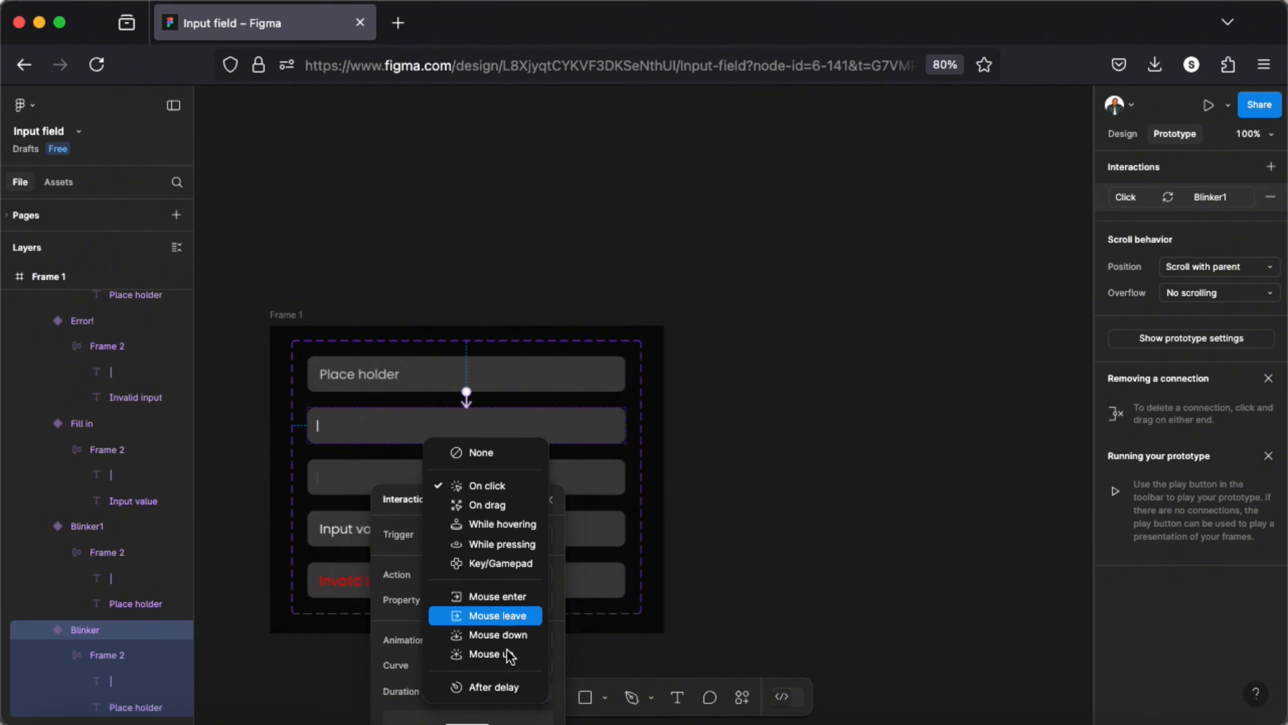
click(508, 687)
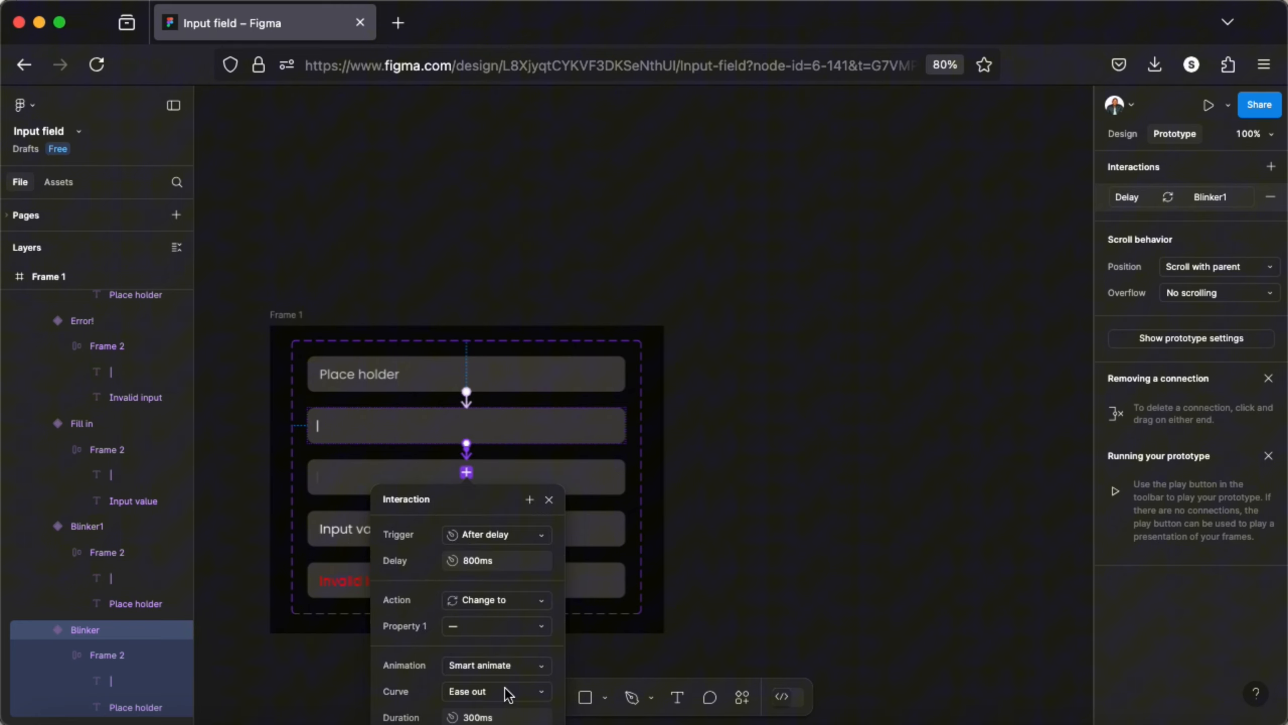
Set the Blinker-to-Blinker1 interaction's delay to 1 ms and its animation duration to 600 ms.
click(503, 561)
text(1)
scroll(502, 670, down, 1)
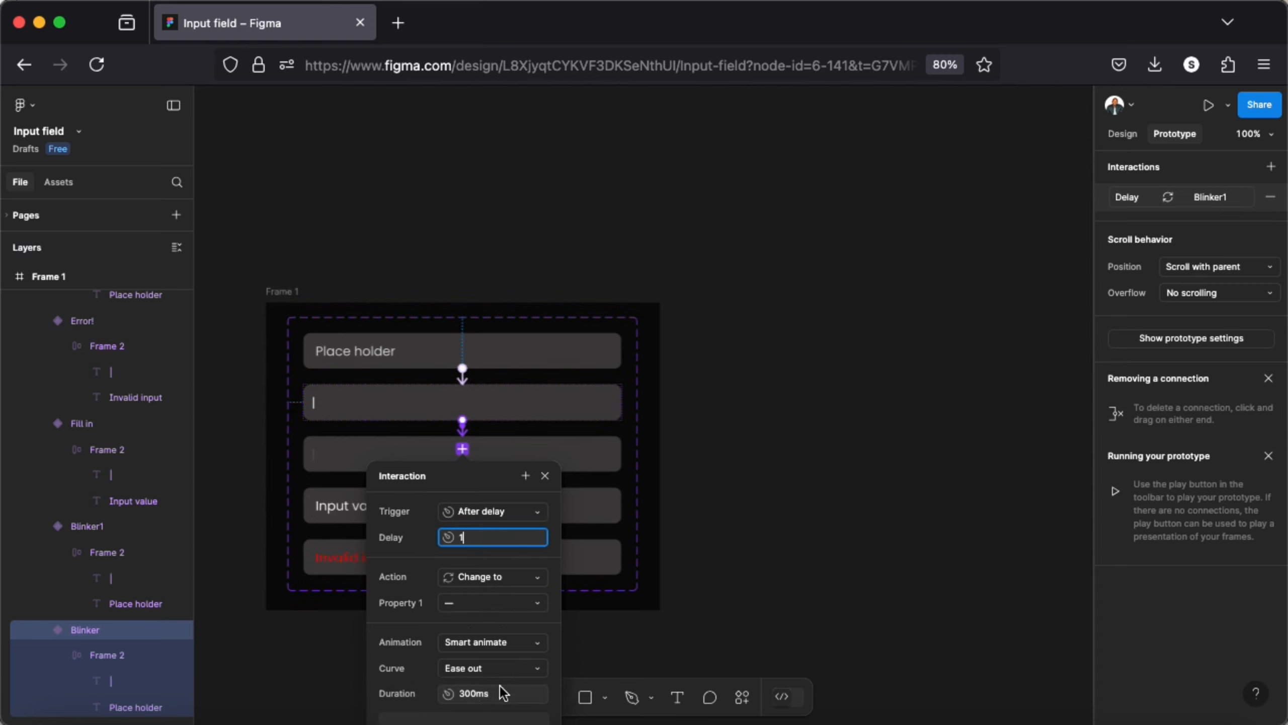
click(479, 693)
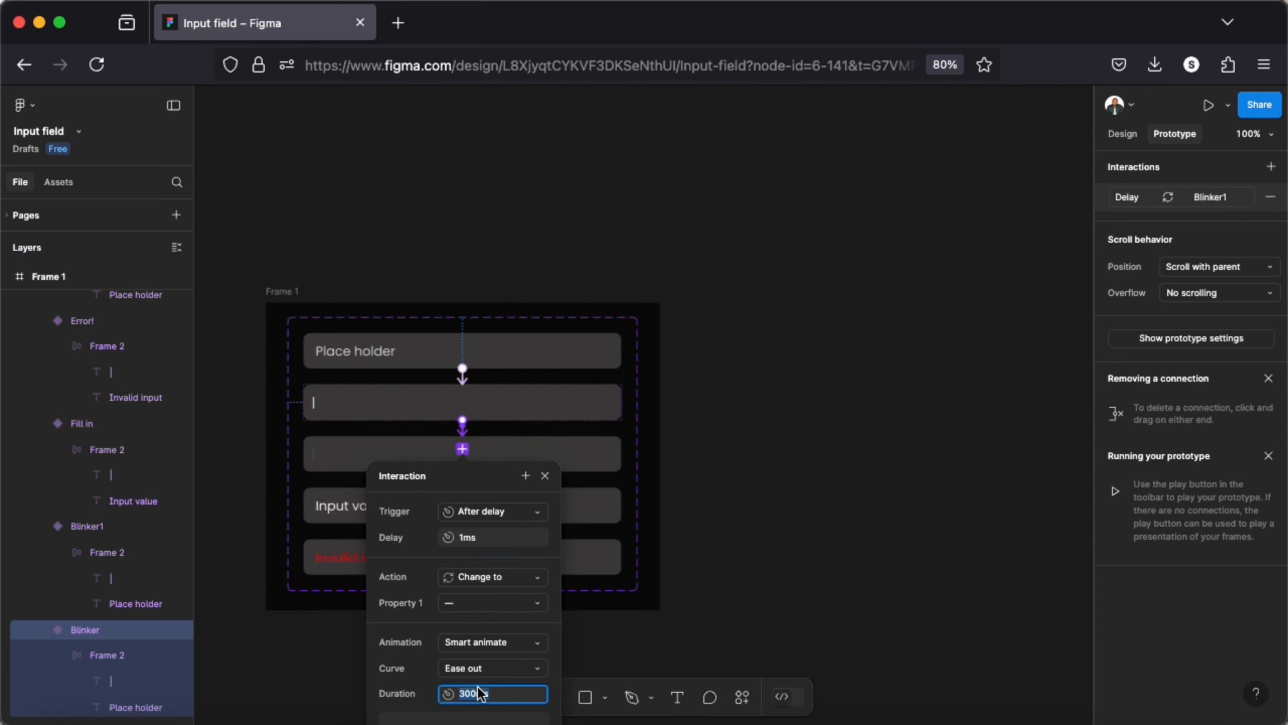
text(600)
key(Return)
click(545, 475)
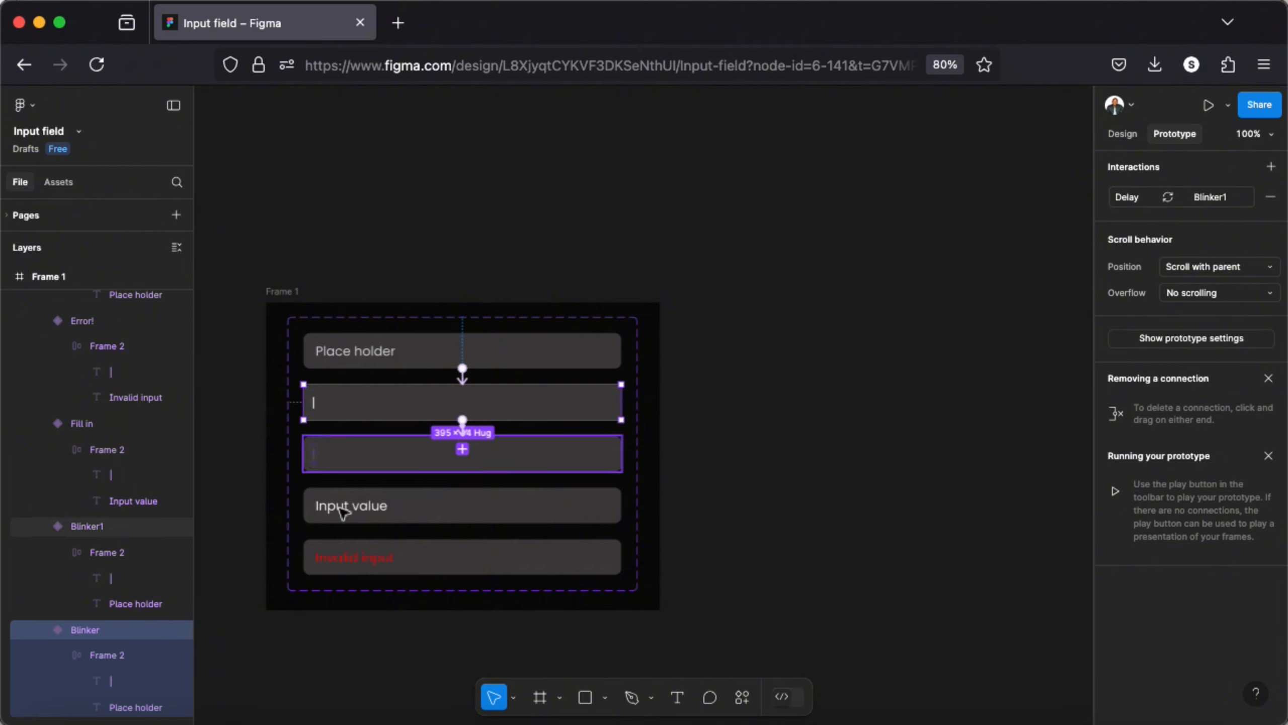
Draw a frame about 476 × 151 beside Frame 1 and change its fill to black 000000.
click(538, 698)
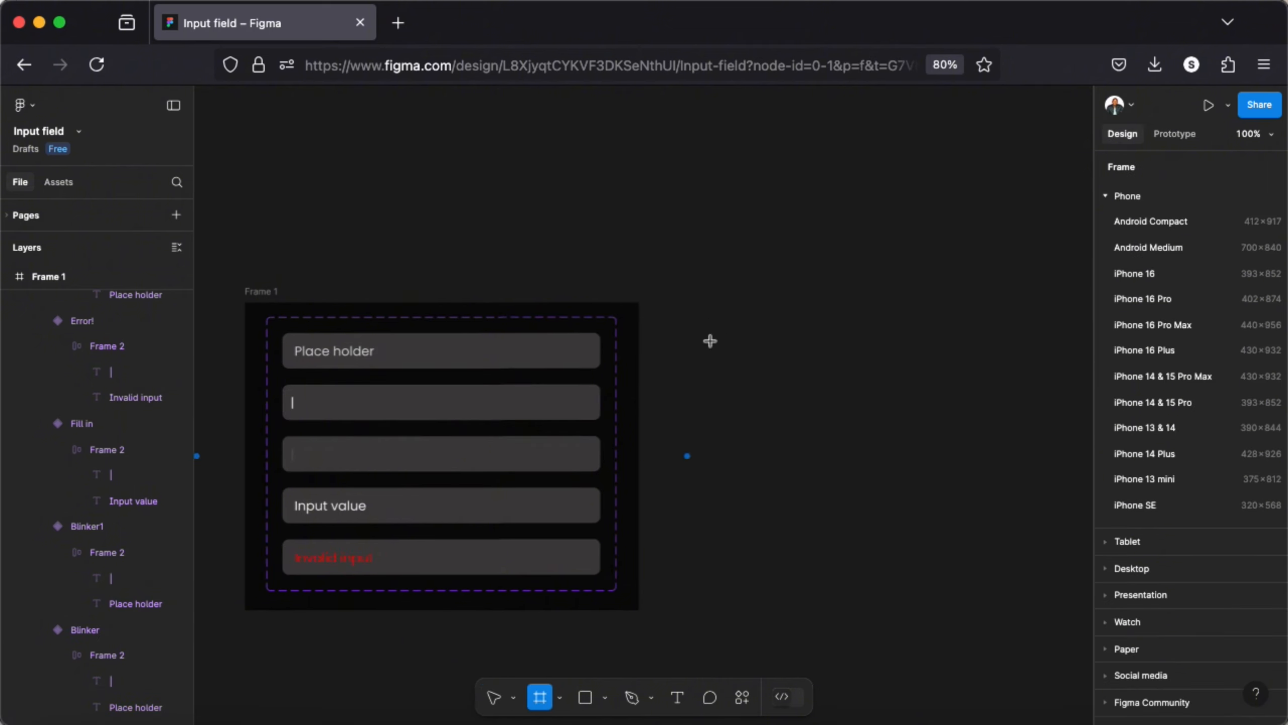
mouse_move(691, 326)
mouse_down()
mouse_move(1012, 448)
mouse_move(1070, 448)
mouse_move(1004, 448)
mouse_up()
scroll(1009, 454, left, 2)
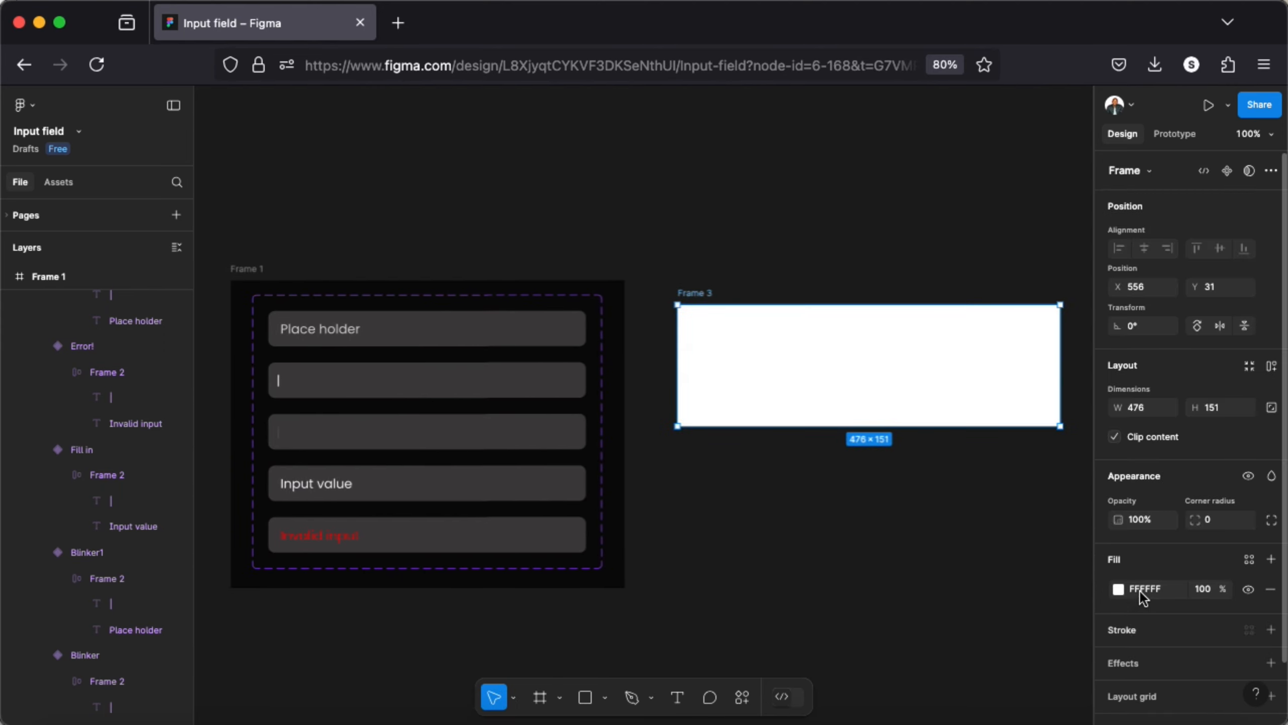
click(1118, 589)
drag(917, 558, 895, 576)
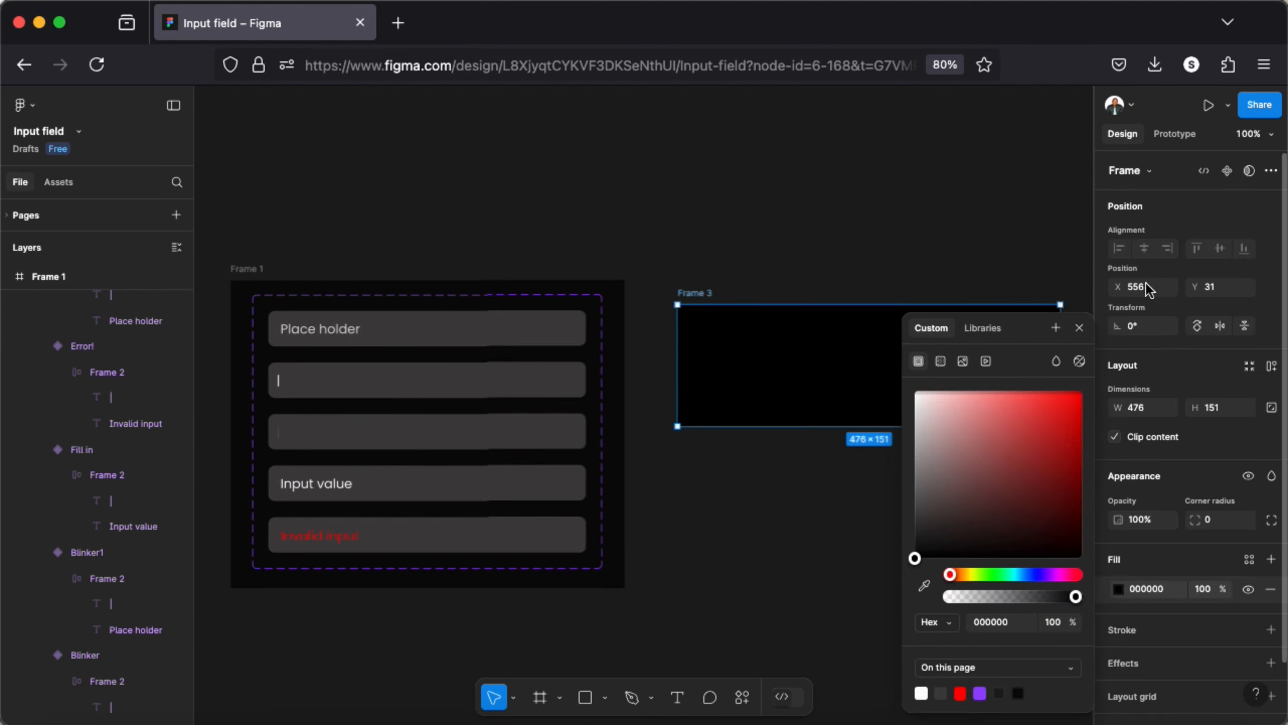
click(1081, 329)
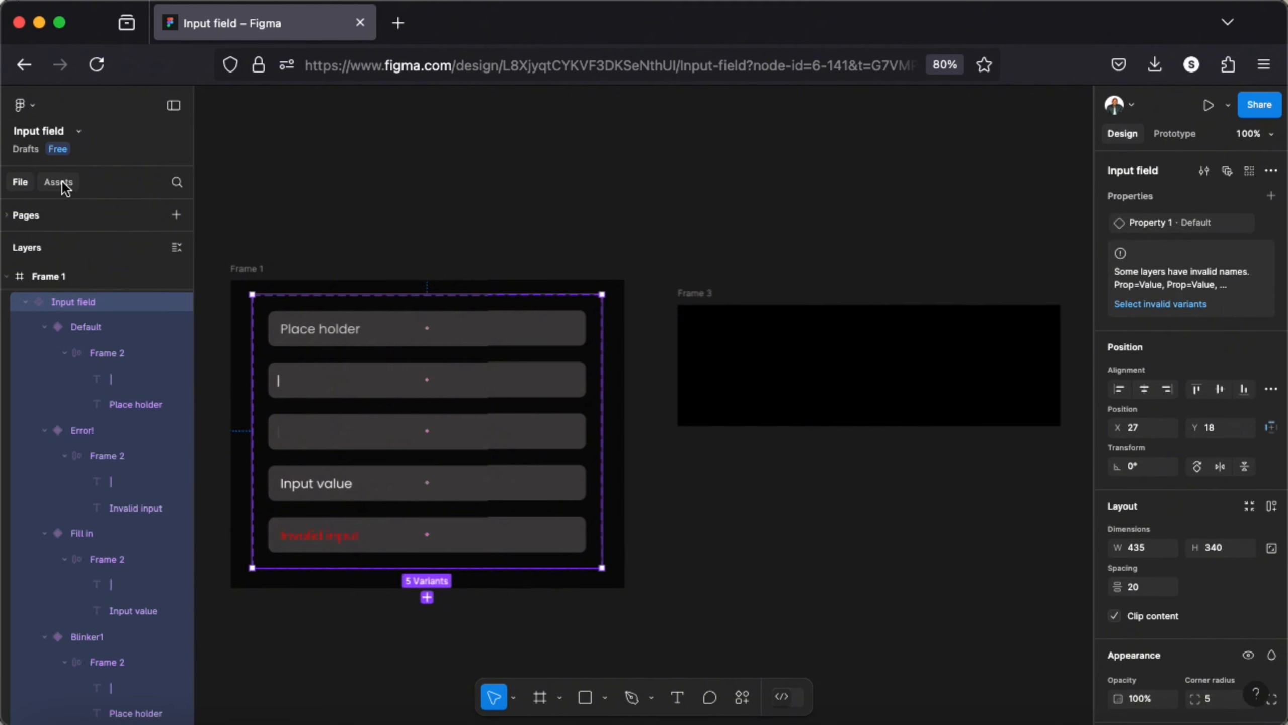
Place an instance of the local Input field component in the new black frame and centre it horizontally.
click(63, 184)
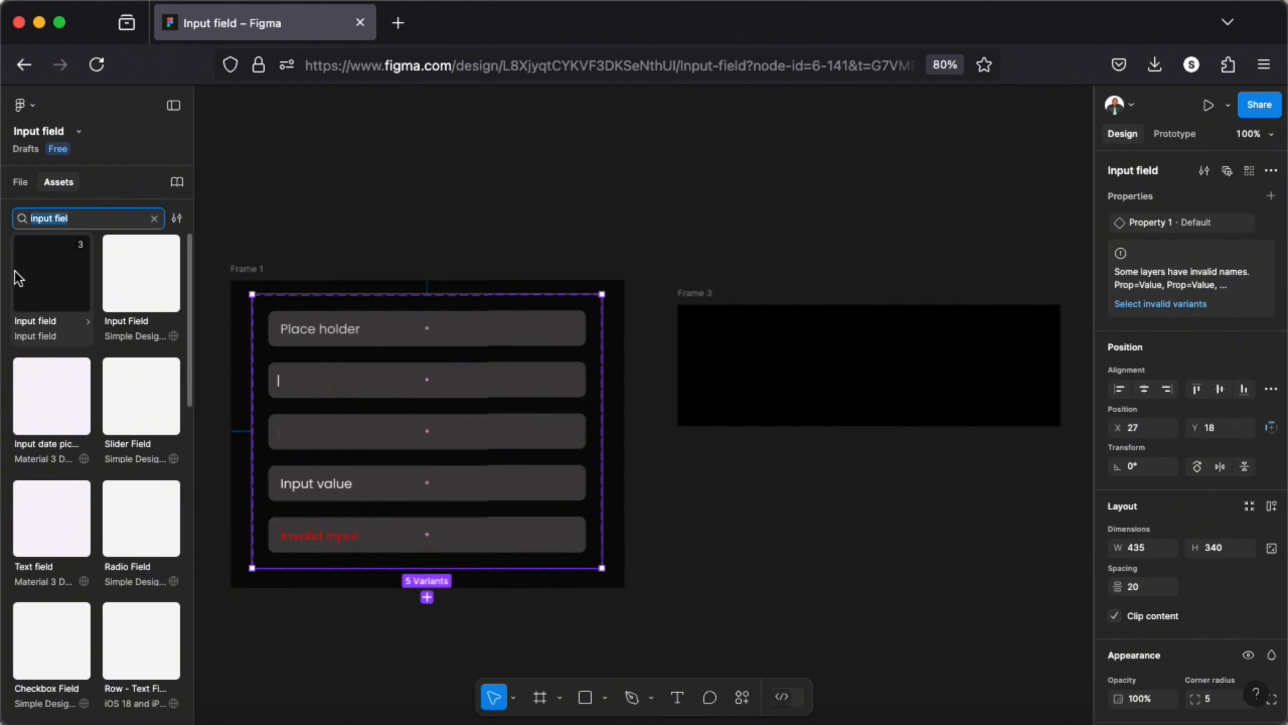
drag(35, 267, 799, 337)
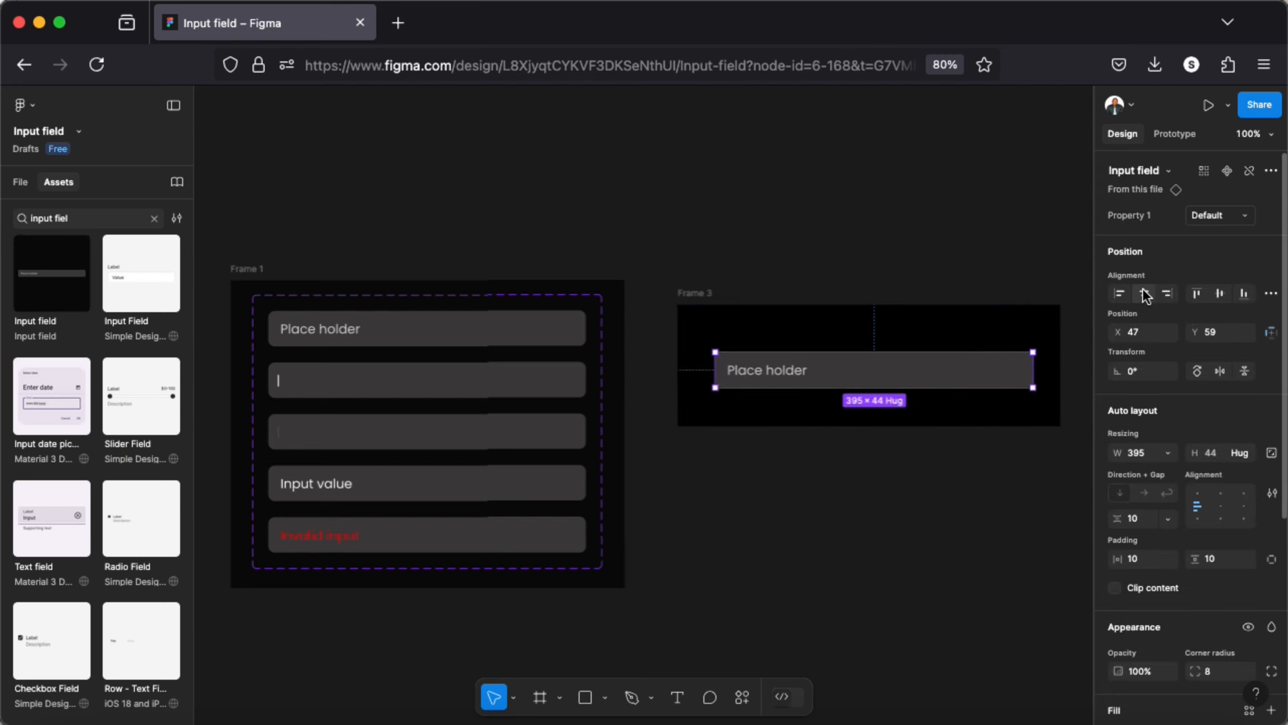
click(1145, 297)
Preview the black frame as a prototype, test the input field's click interaction, and return to the design file.
click(704, 295)
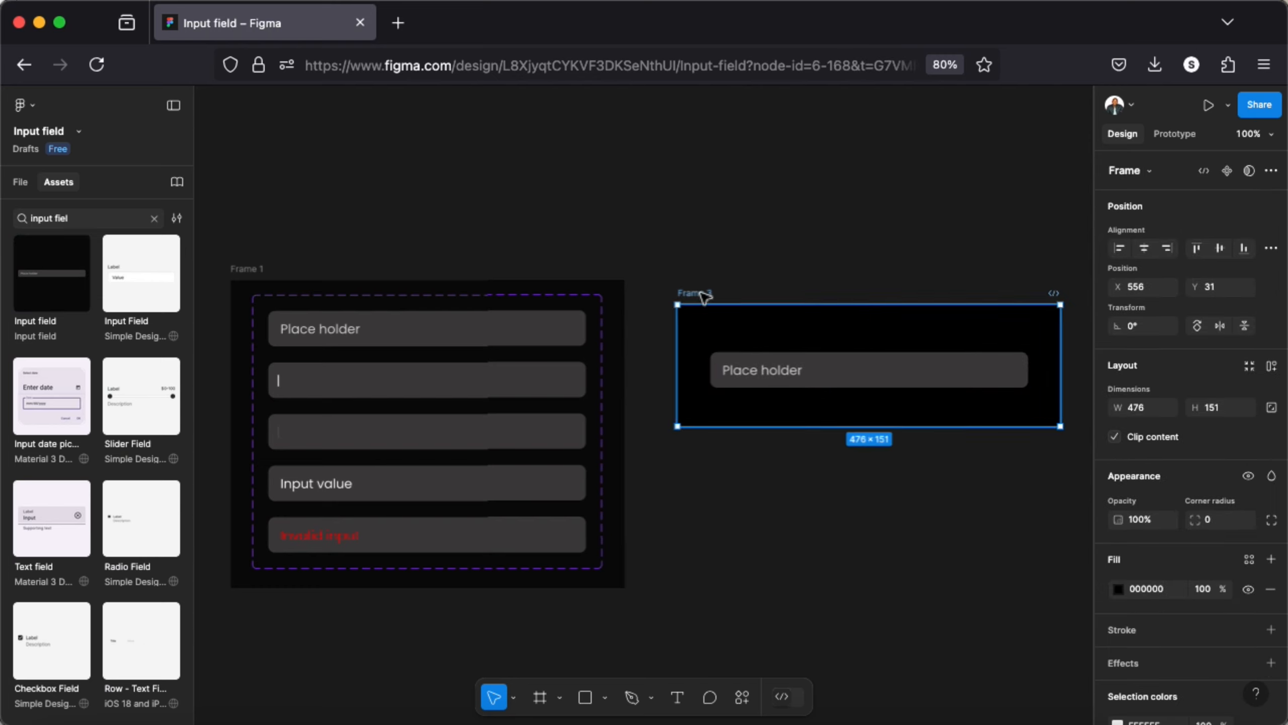
click(1210, 105)
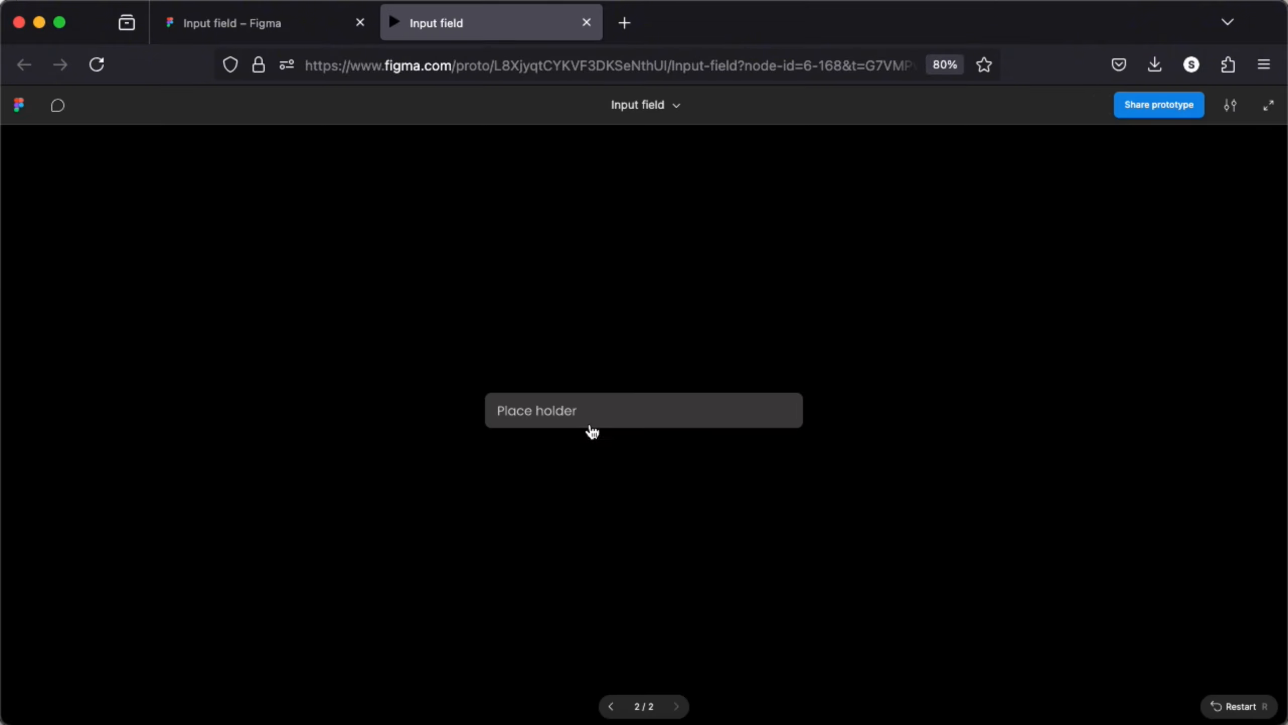
click(579, 403)
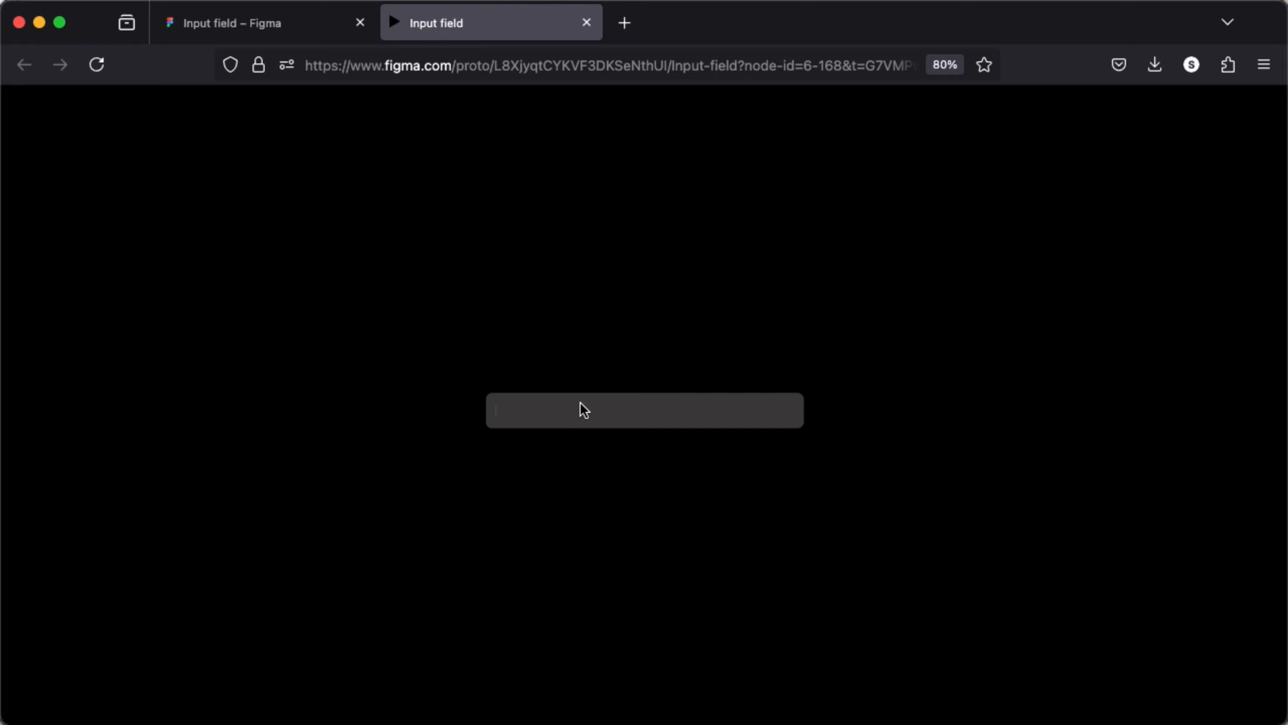
key(super+w)
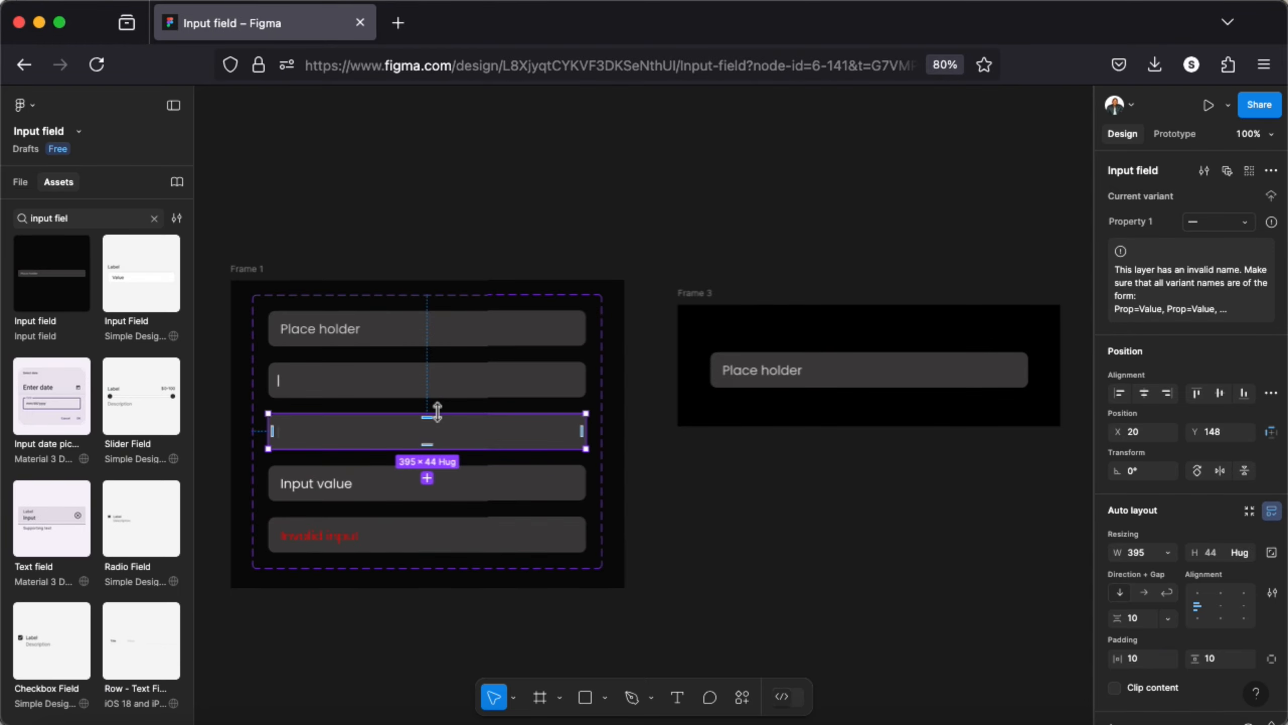
Create a prototype connection from the Blinker1 variant back to Blinker with the After delay trigger and a 1 ms delay.
click(1175, 134)
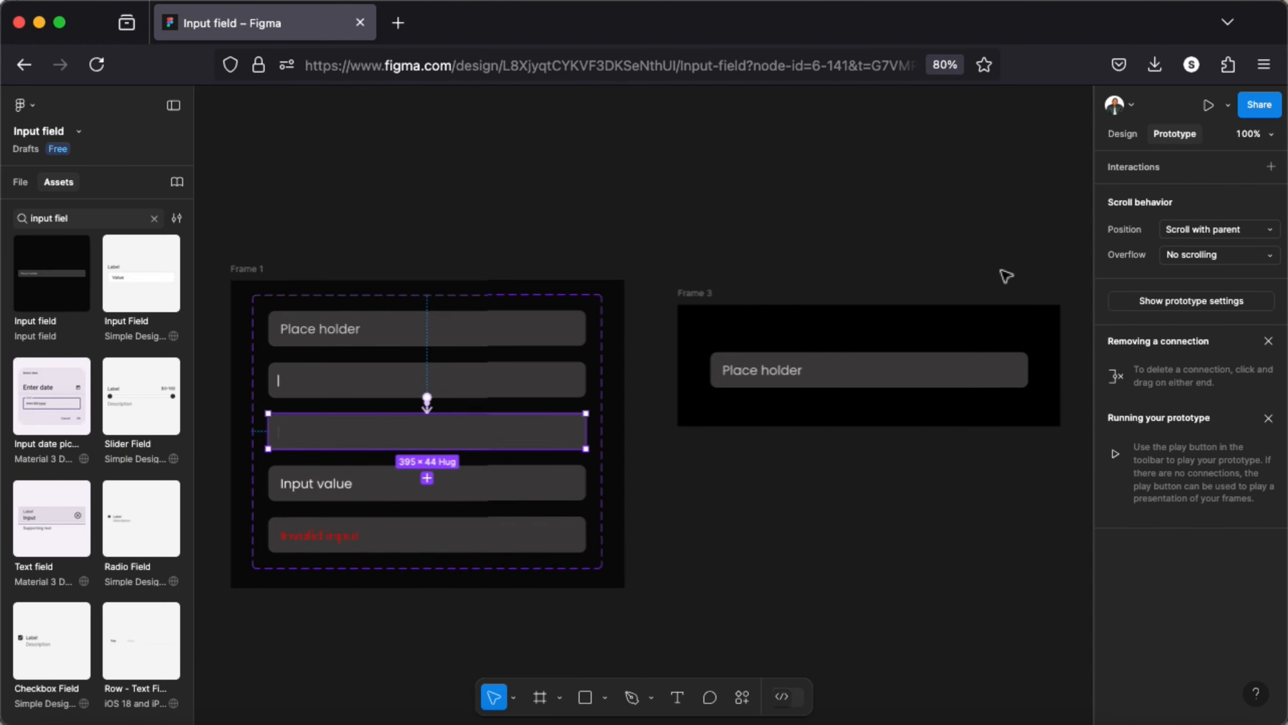
drag(429, 403, 436, 371)
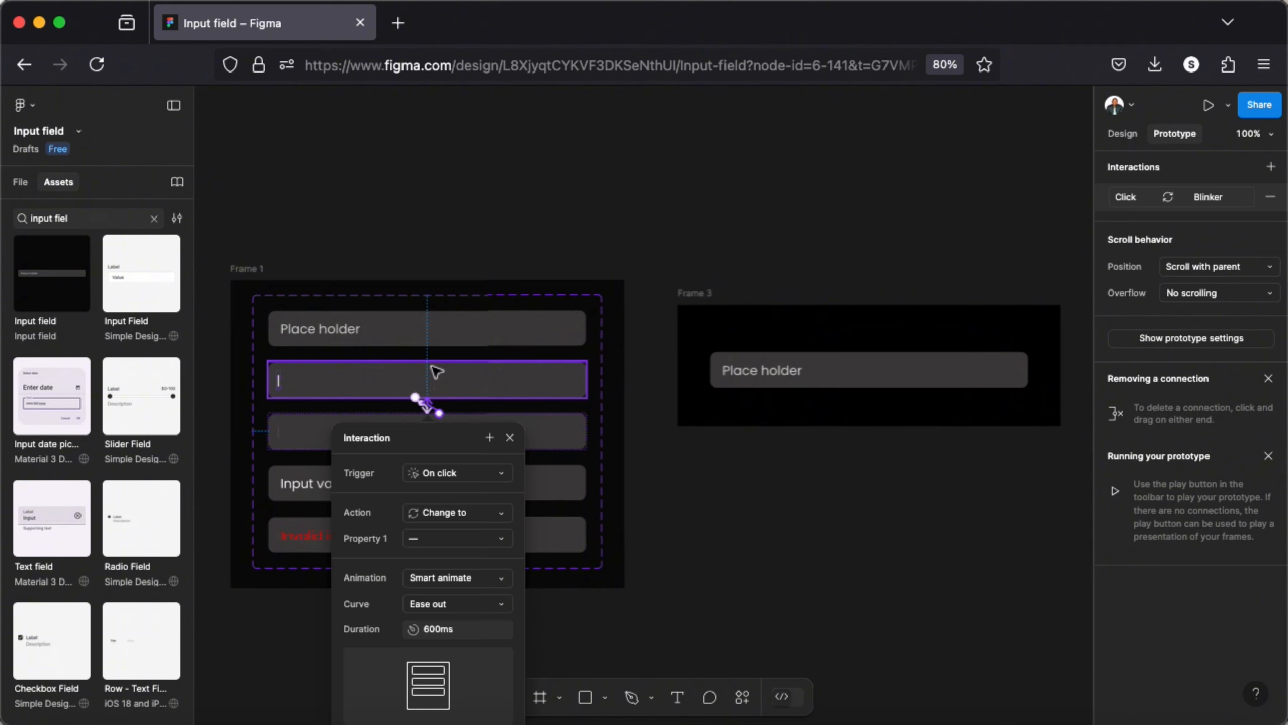
click(463, 466)
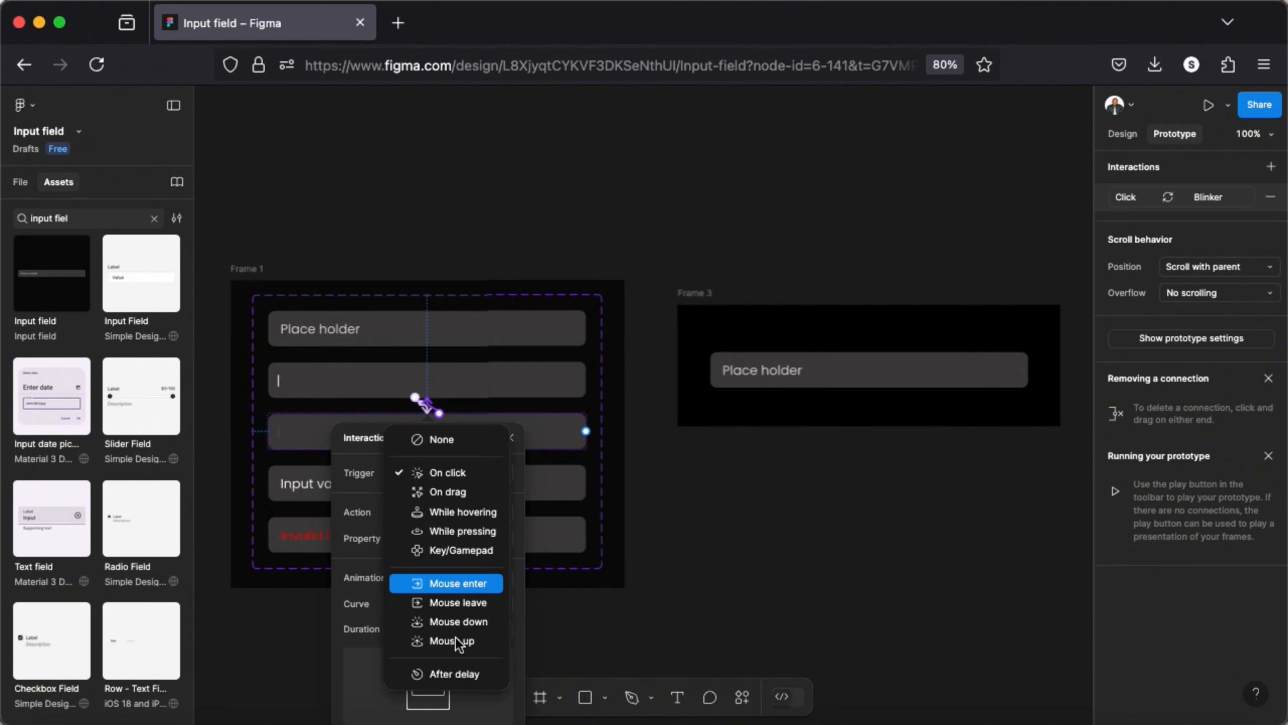
click(457, 675)
click(443, 499)
text(1)
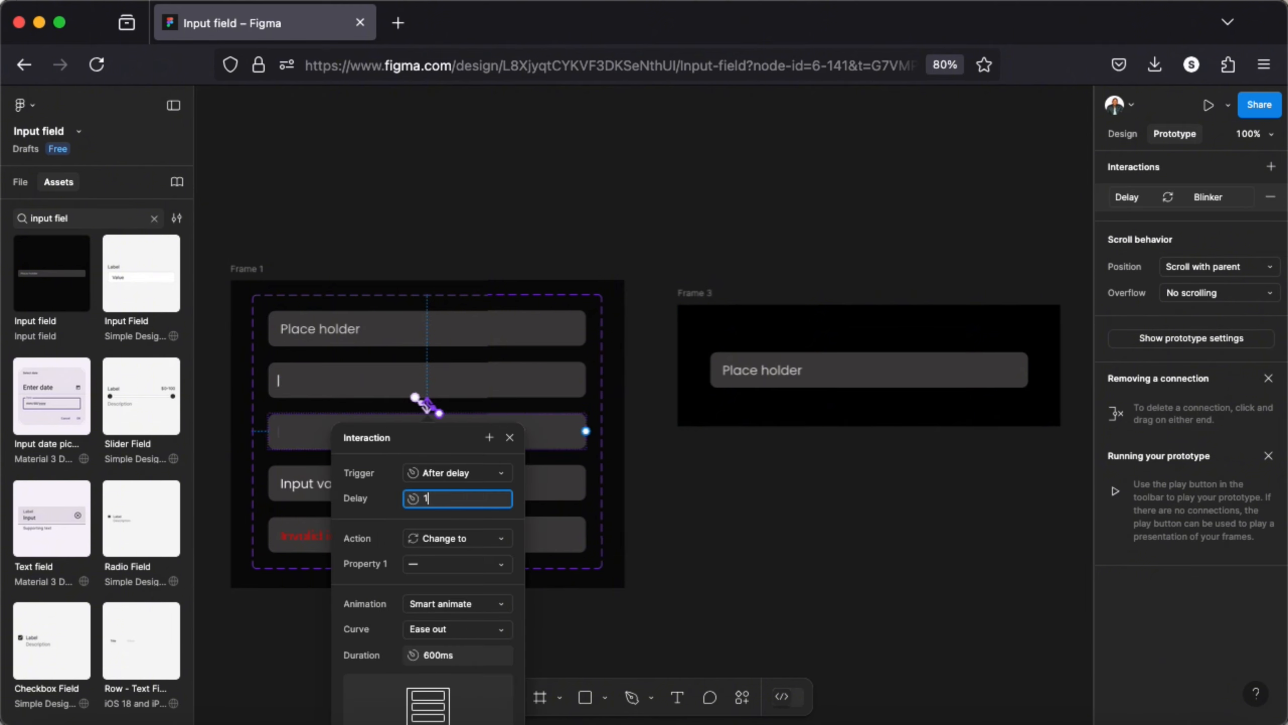
key(Return)
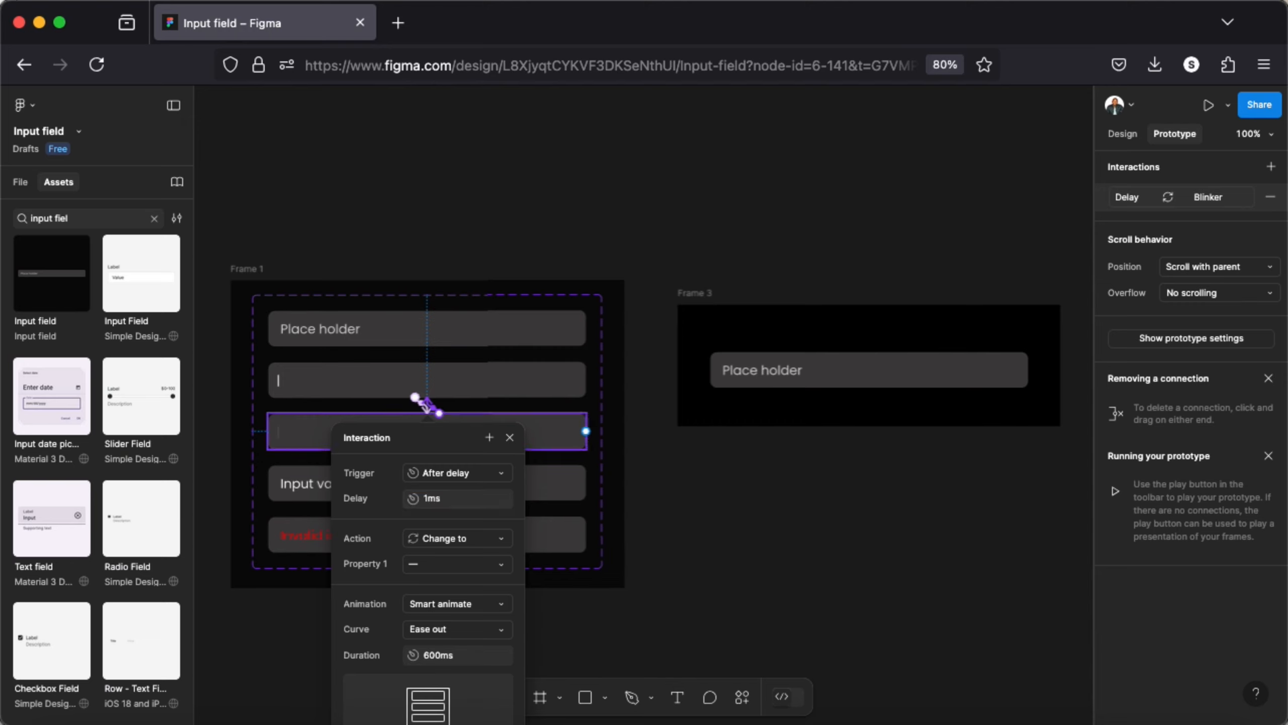
click(510, 437)
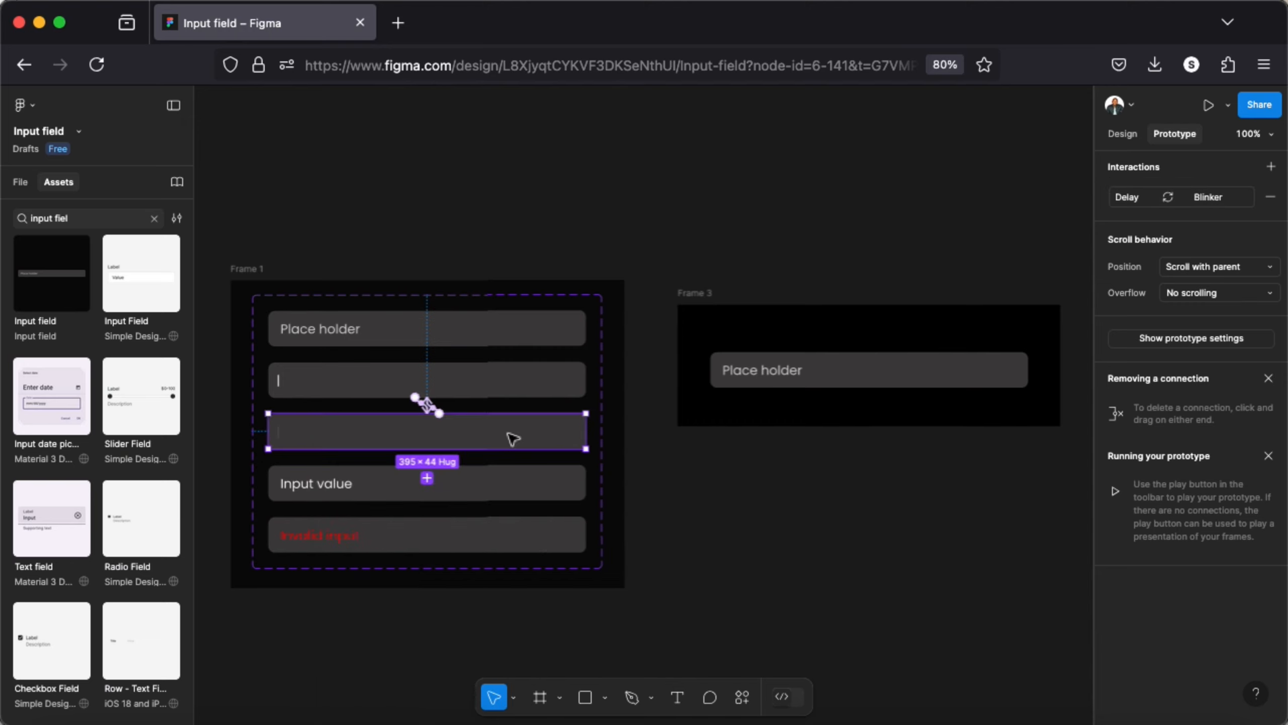
Run the Frame 3 prototype again to check the looping cursor blink, and return to the design file.
click(693, 299)
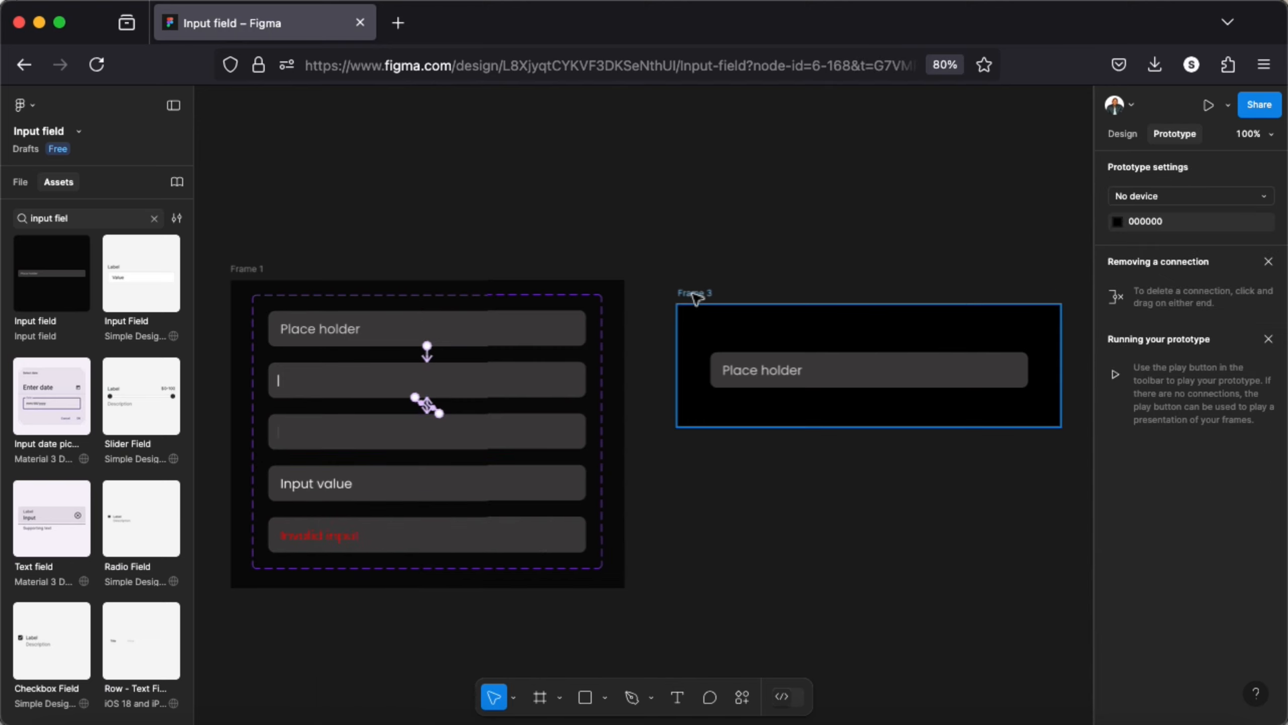
click(1209, 105)
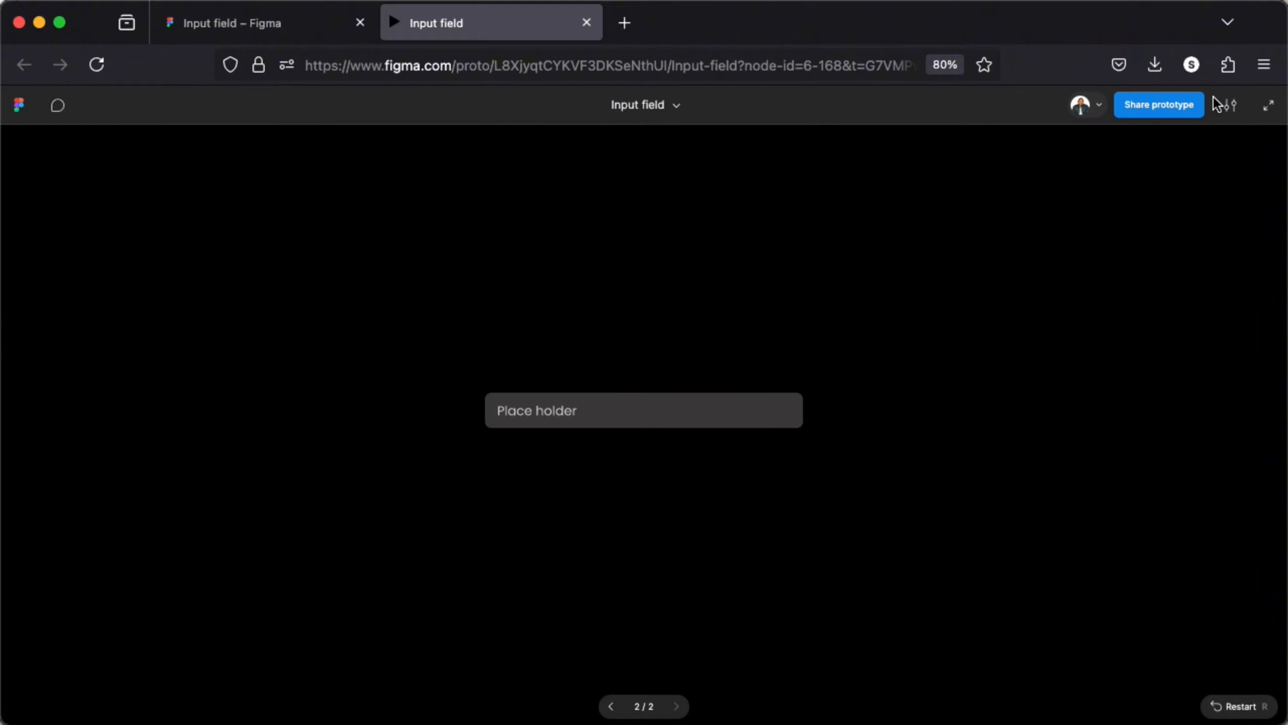
click(550, 411)
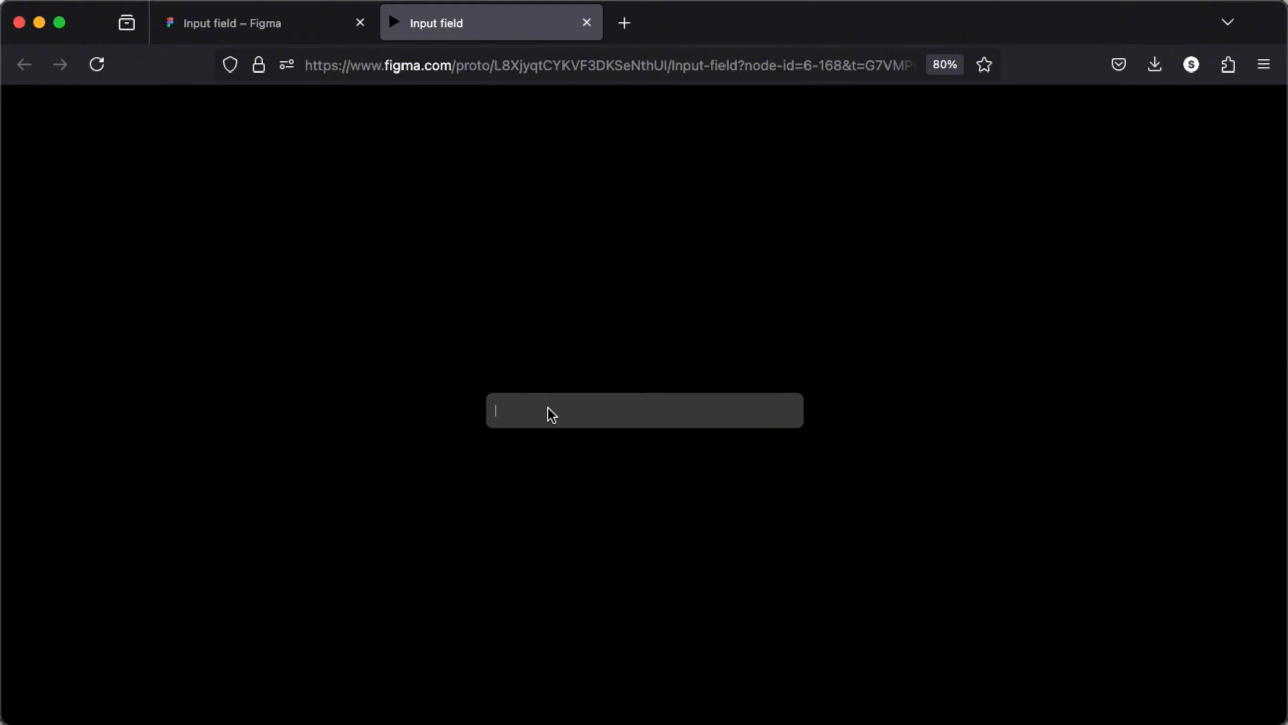
click(281, 25)
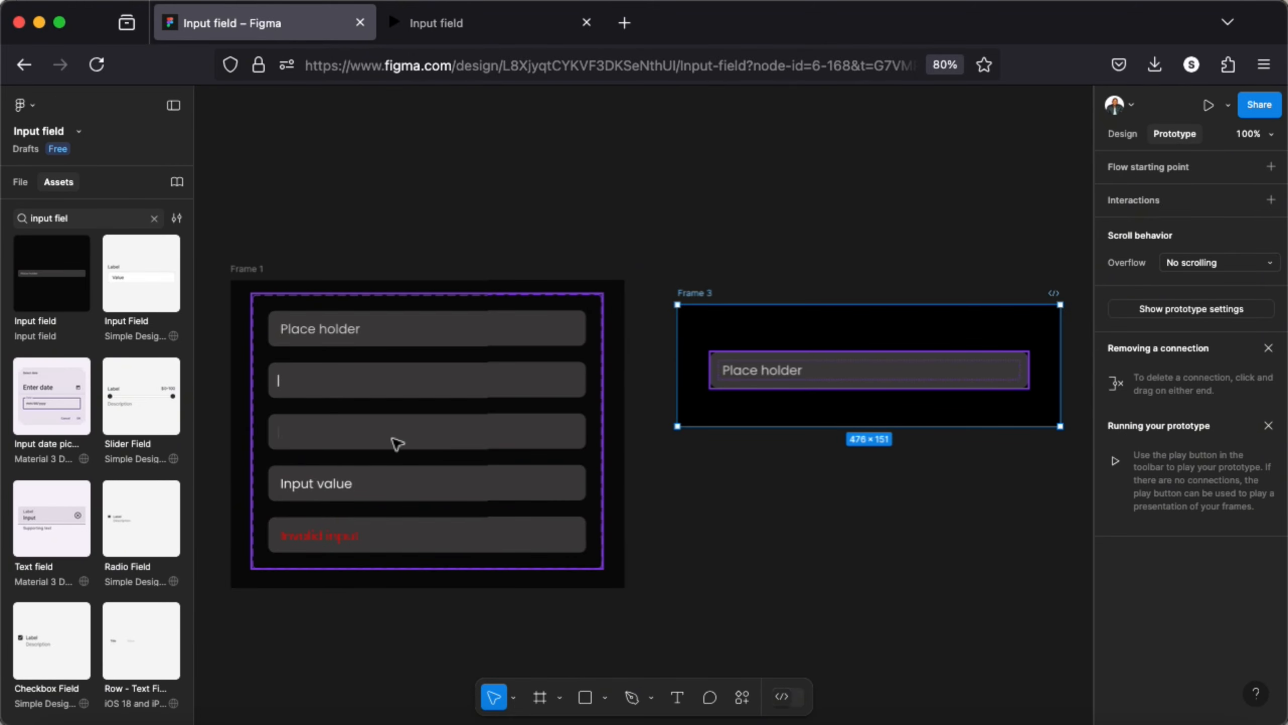
Create a prototype connection from the Blinker1 variant to Fill in with the Key/Gamepad trigger set to key A.
click(397, 444)
double_click(397, 444)
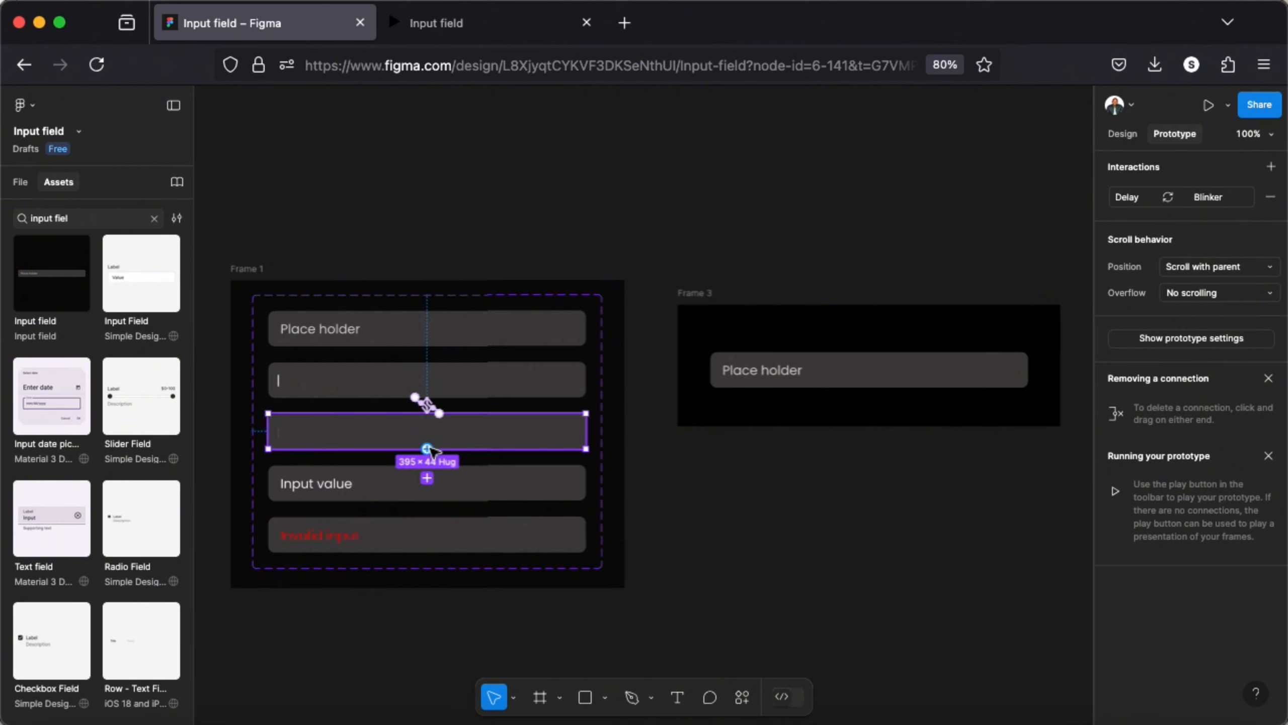
drag(427, 449, 428, 486)
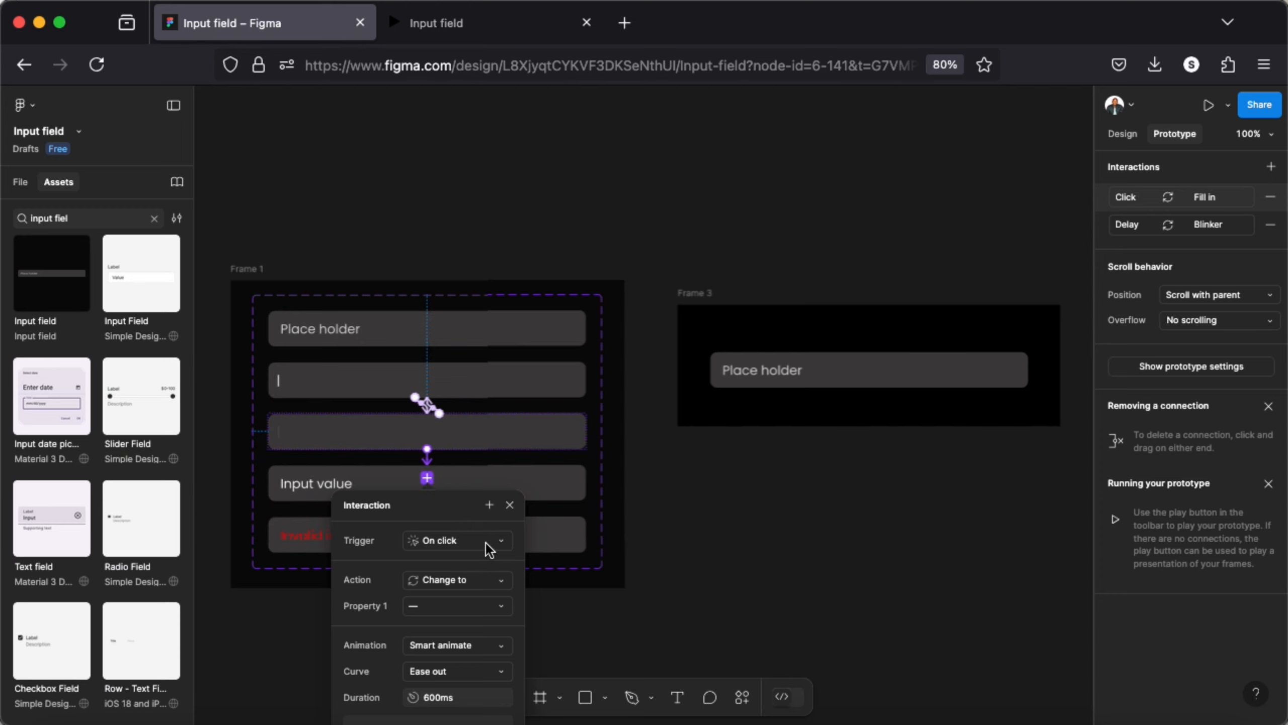
click(488, 547)
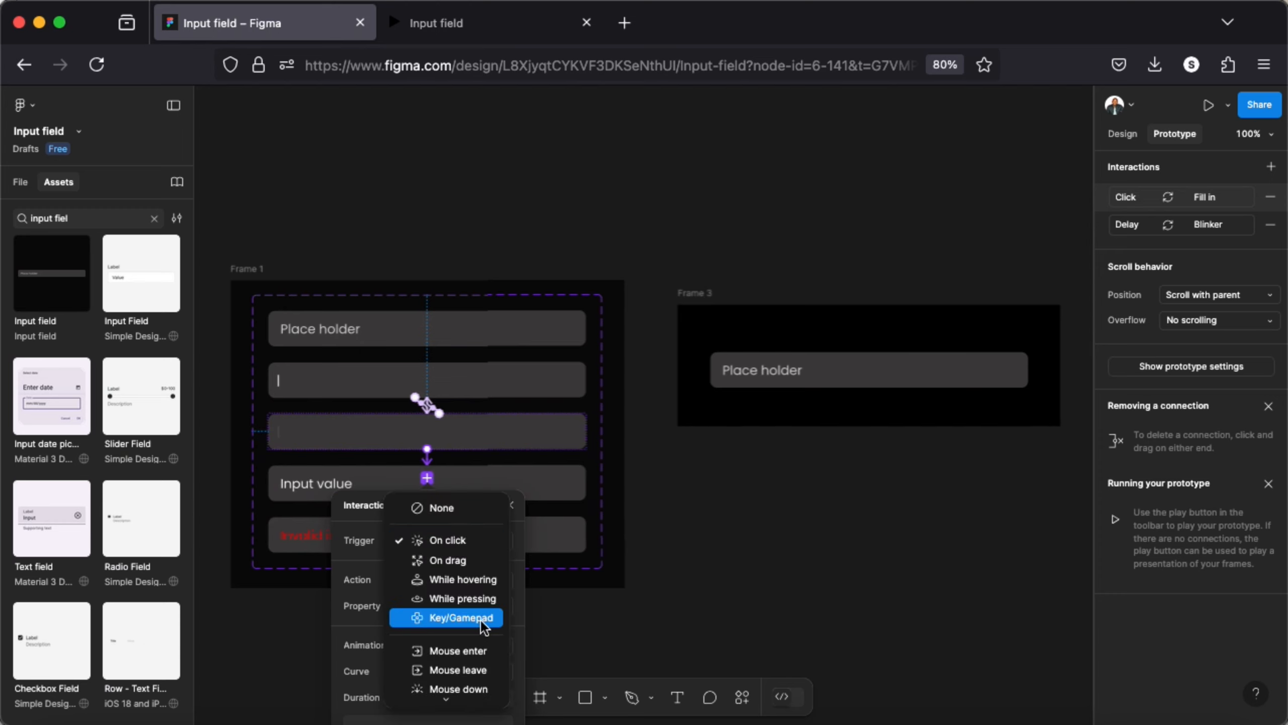
click(461, 617)
key(a)
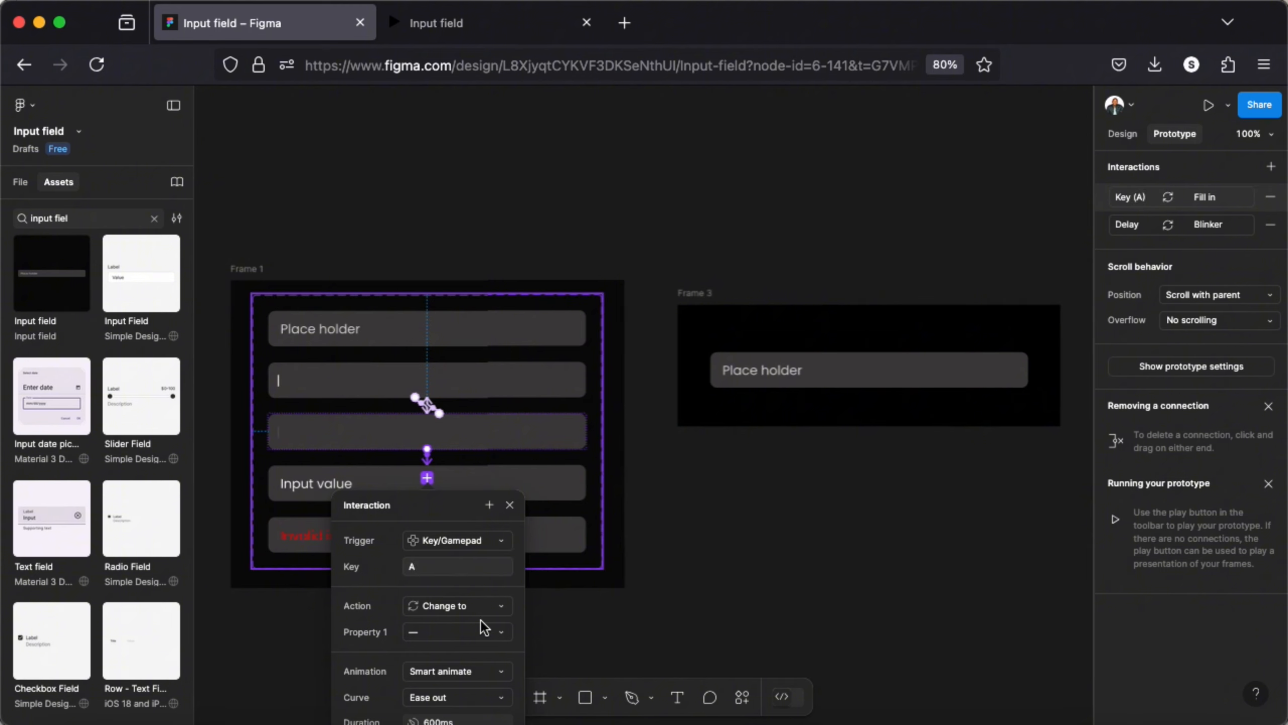
Set the Blinker1-to-Fill in interaction's animation duration to 300 ms.
scroll(476, 619, down, 1)
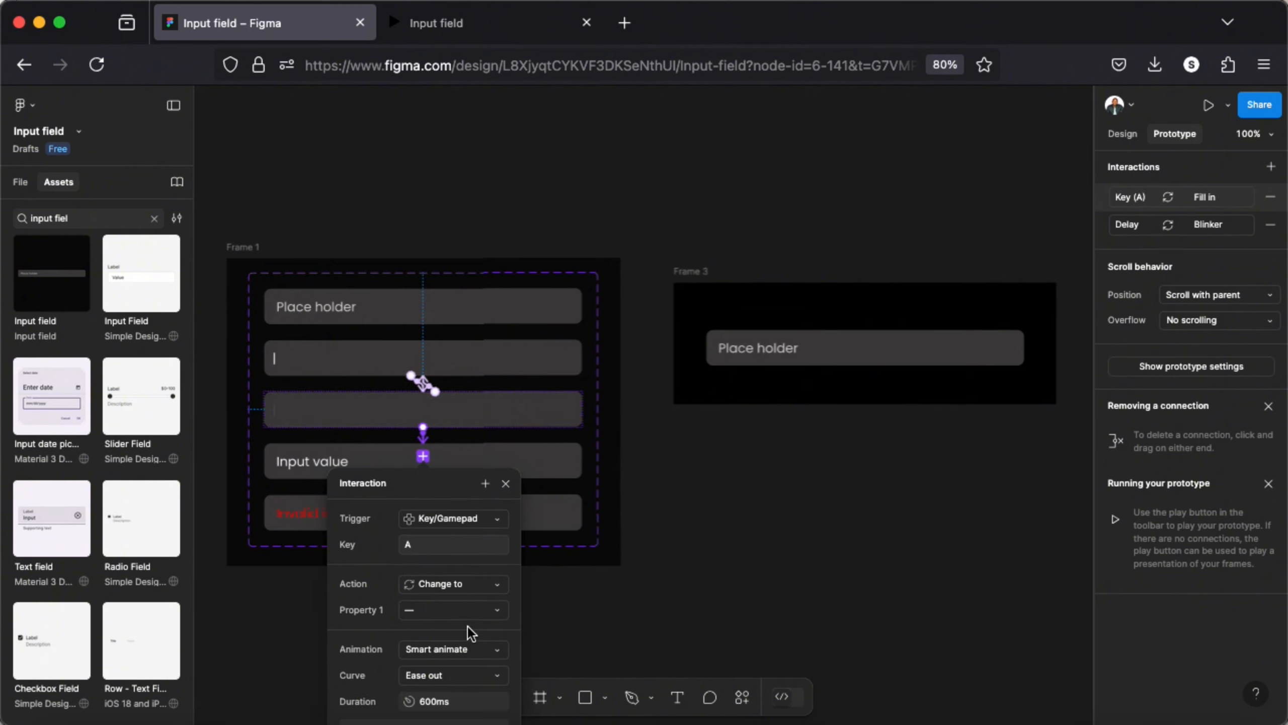
click(450, 705)
text(300)
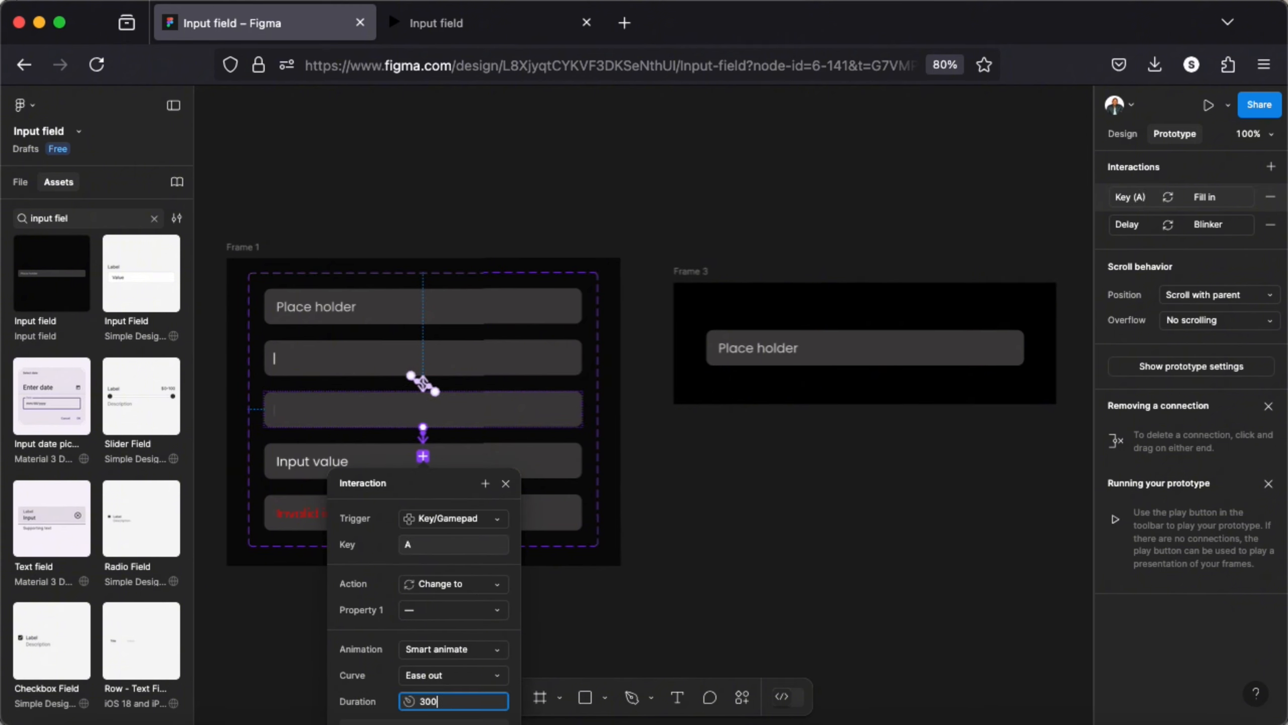
key(Return)
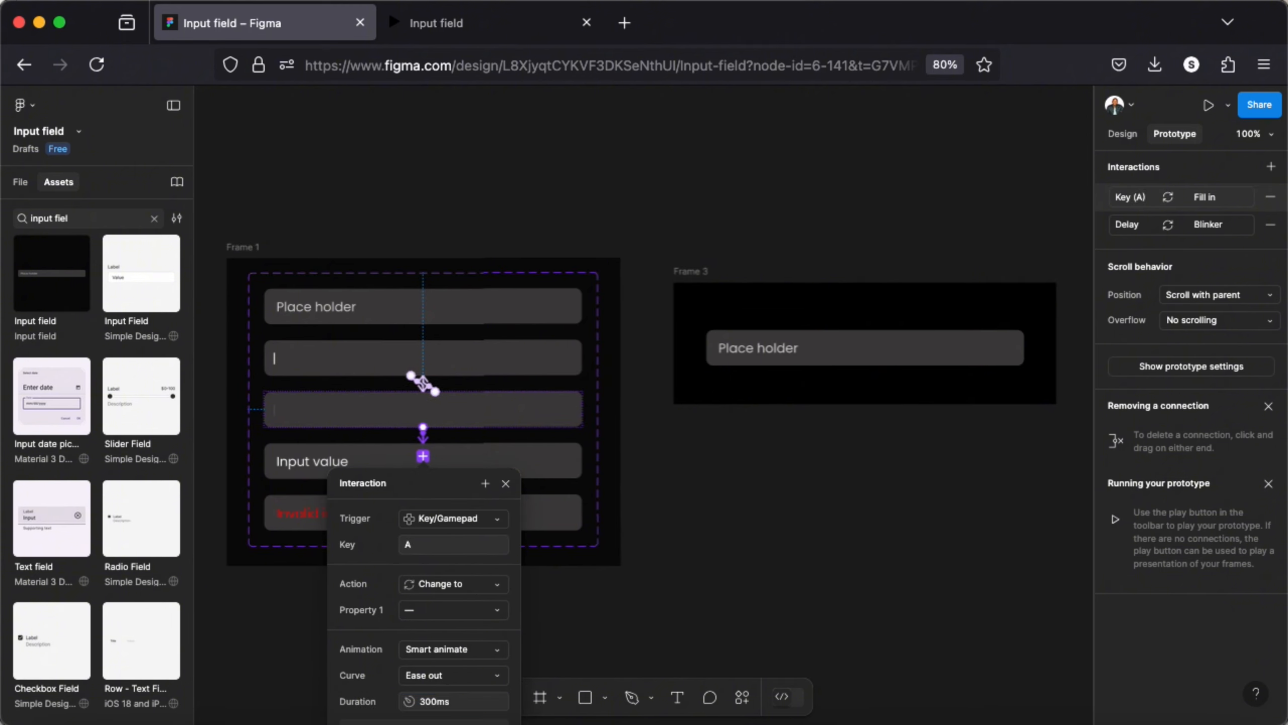
click(506, 484)
Create a prototype connection from the Blinker1 variant to Error! with the Key/Gamepad trigger set to key X.
drag(581, 408, 465, 514)
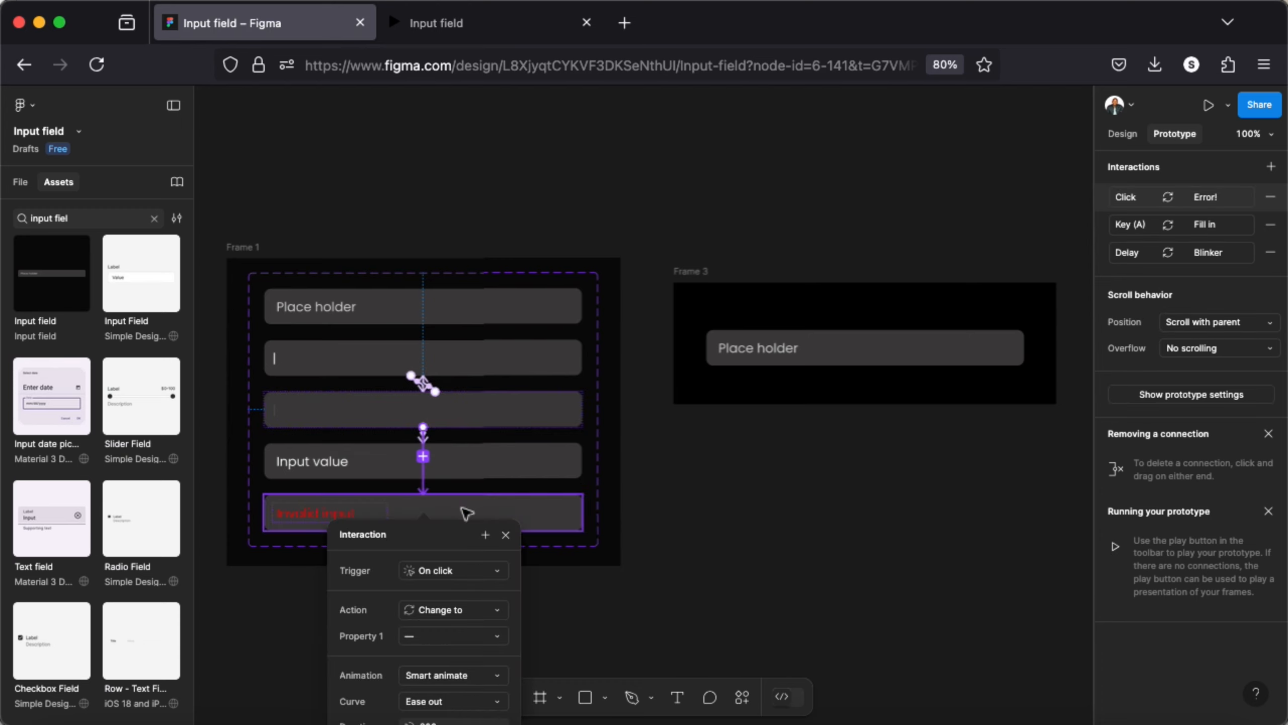
click(465, 576)
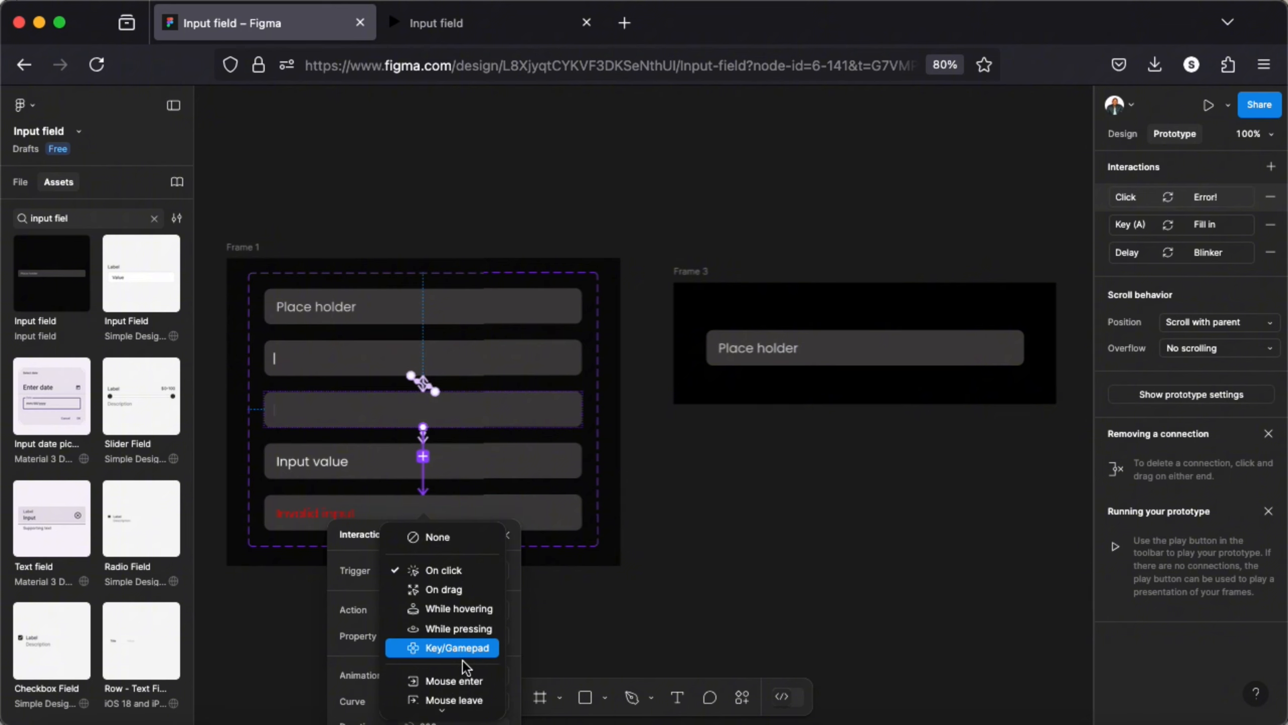
click(464, 650)
key(x)
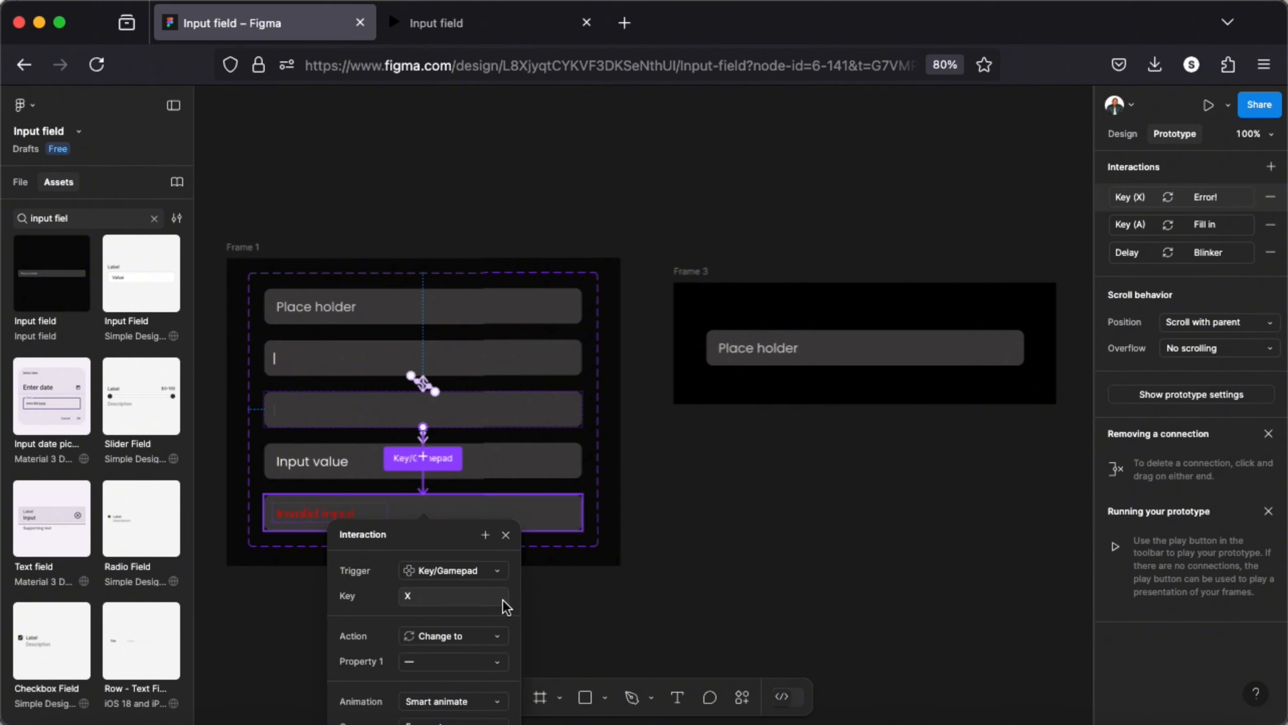
scroll(503, 603, down, 3)
click(494, 454)
scroll(495, 458, up, 3)
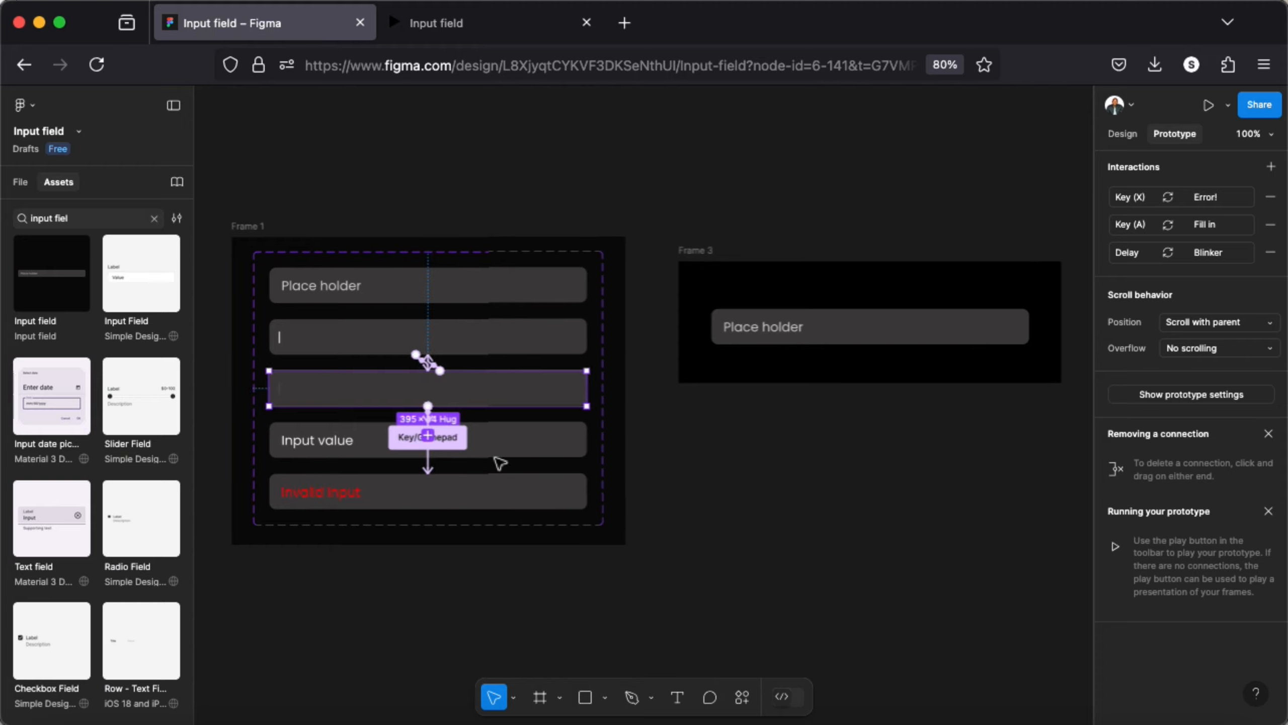
click(490, 401)
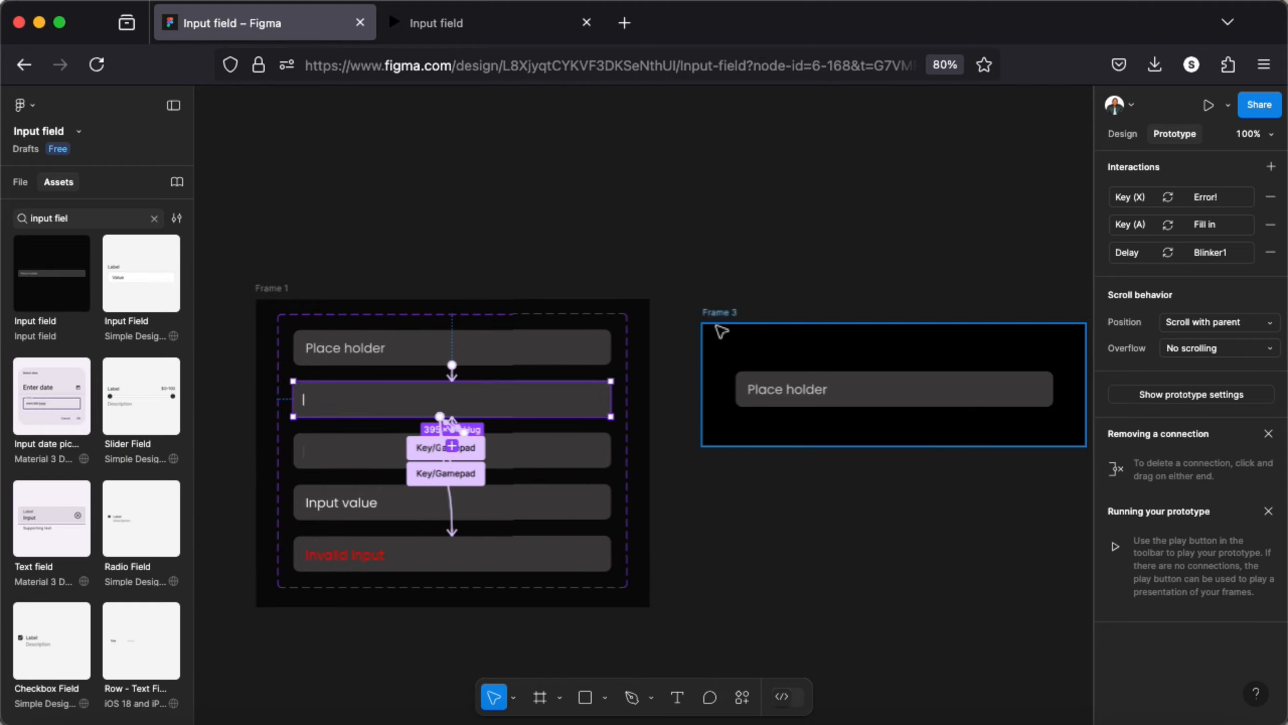
Run the Frame 3 prototype and activate the placeholder input field to test its interactions.
click(720, 329)
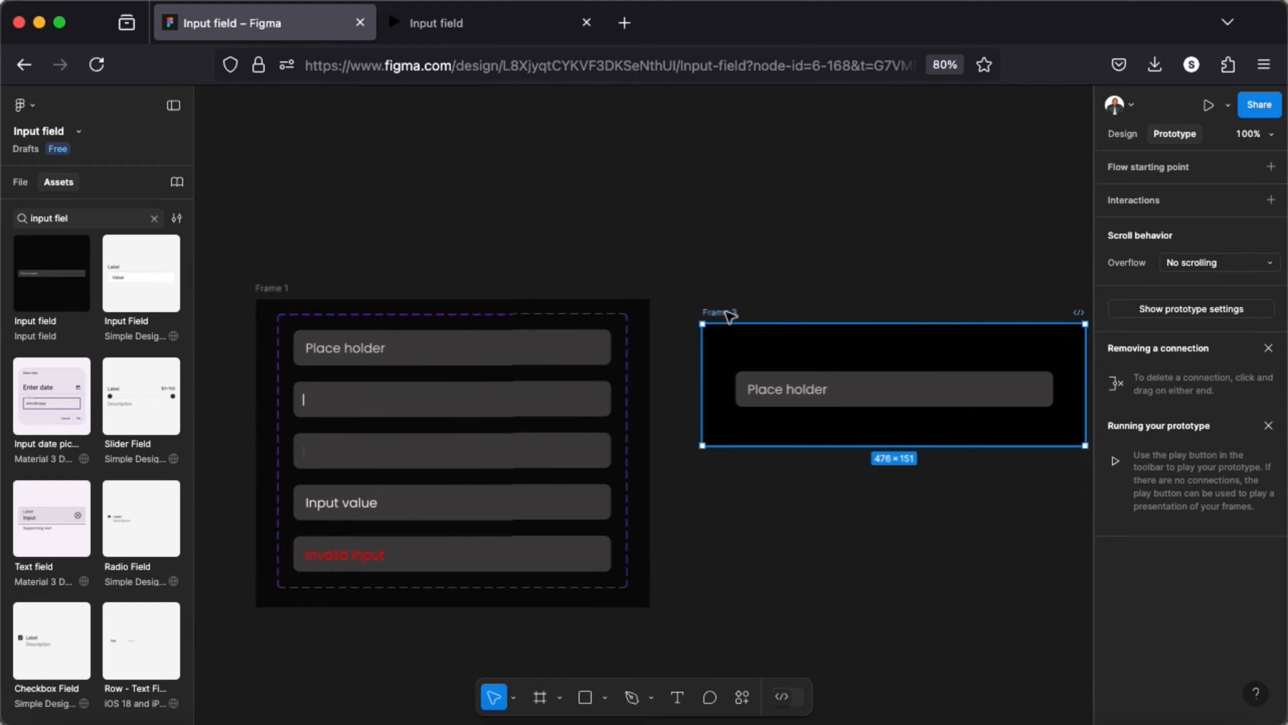
click(1203, 106)
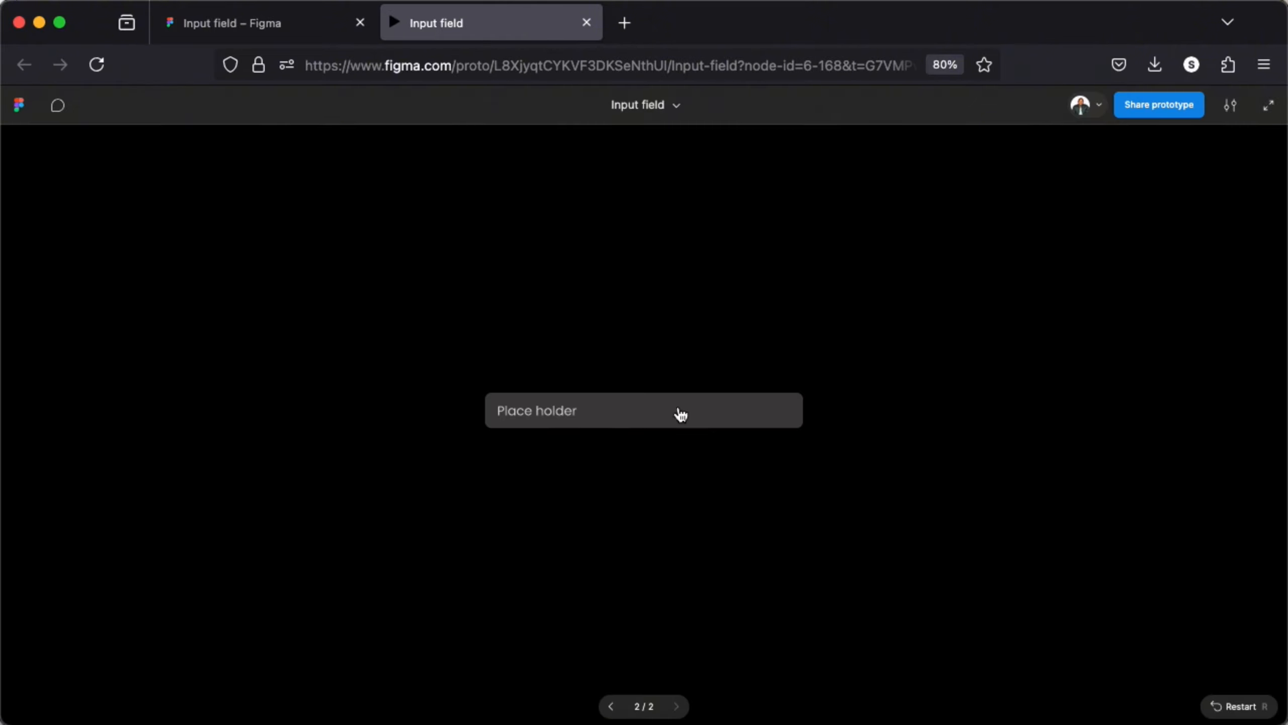
click(566, 418)
click(606, 409)
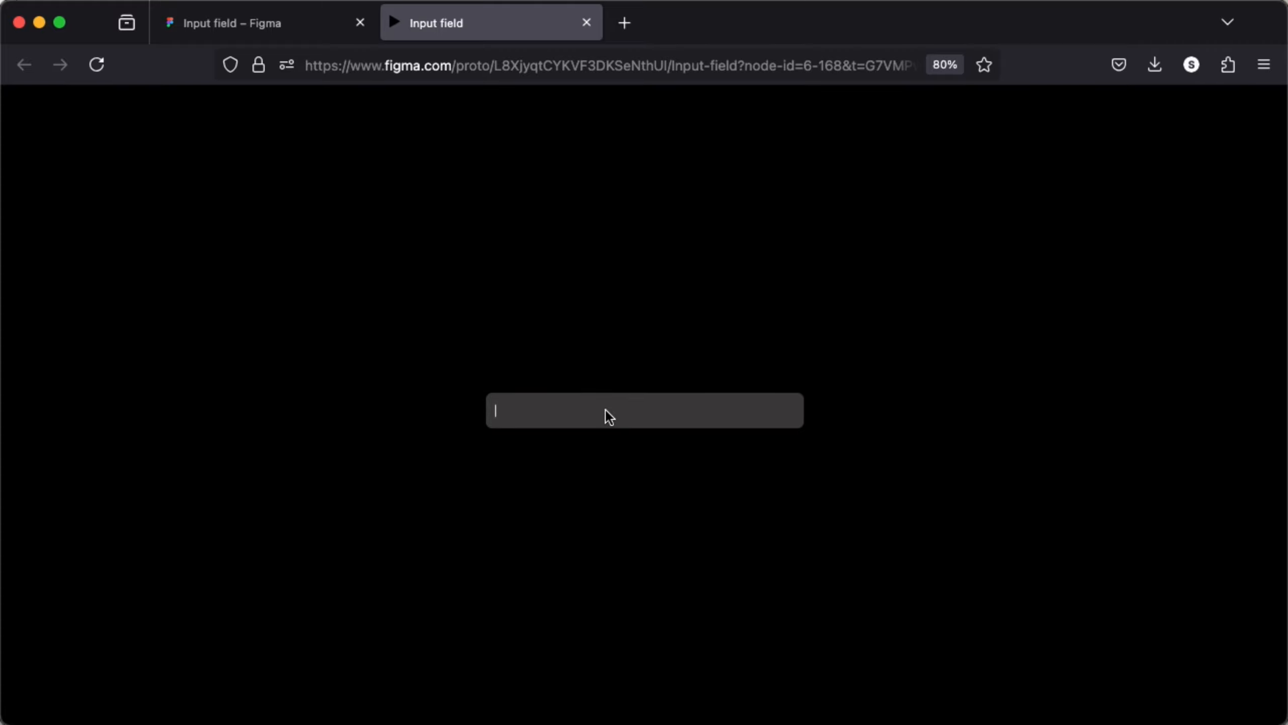